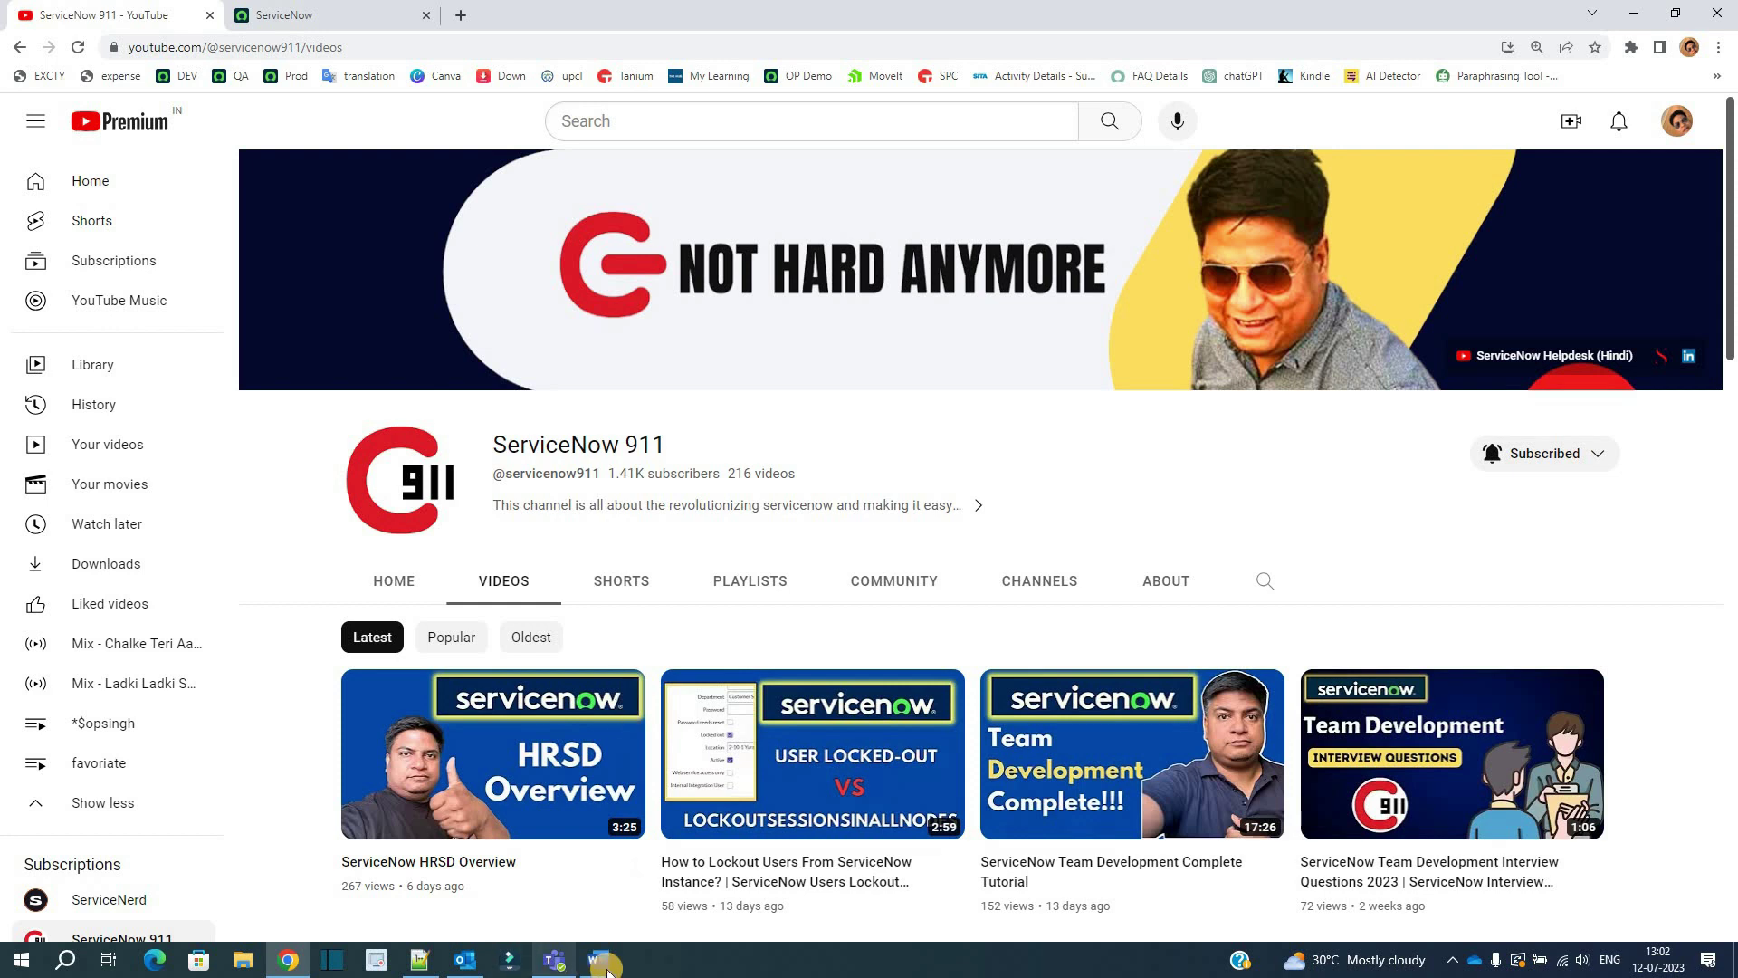
Step: Bring up the Word planning document and highlight the app name To Do
key("alt+Tab")
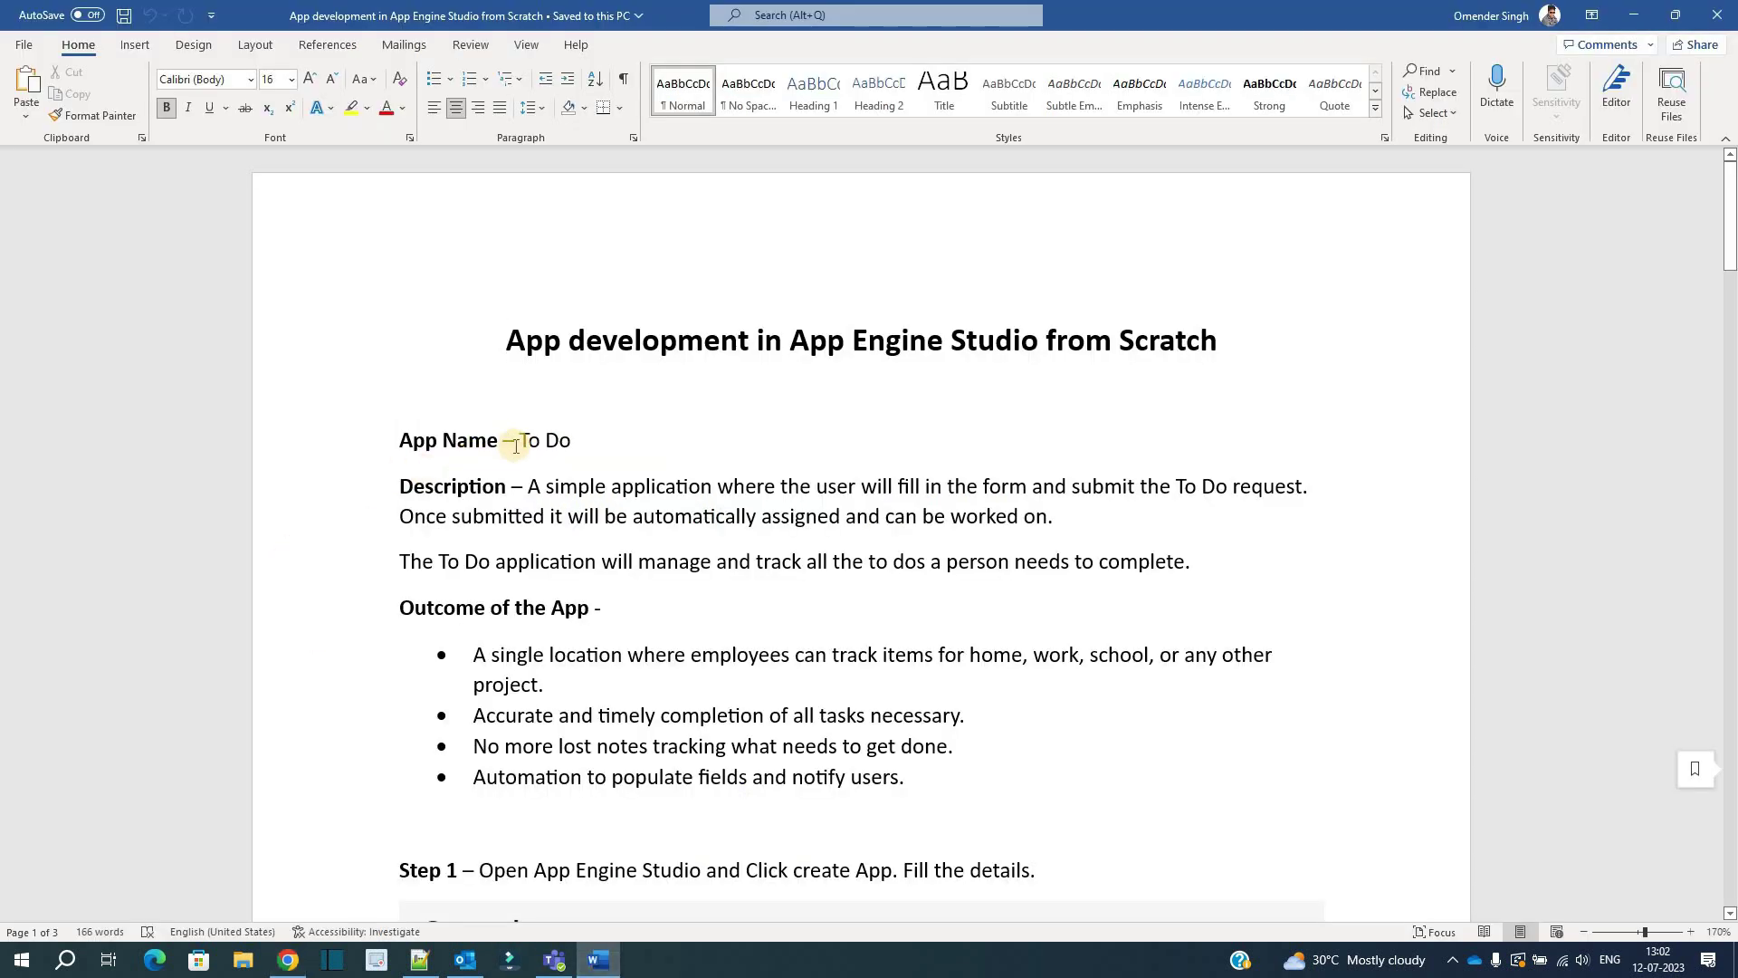
left_click_drag(573, 441, 520, 440)
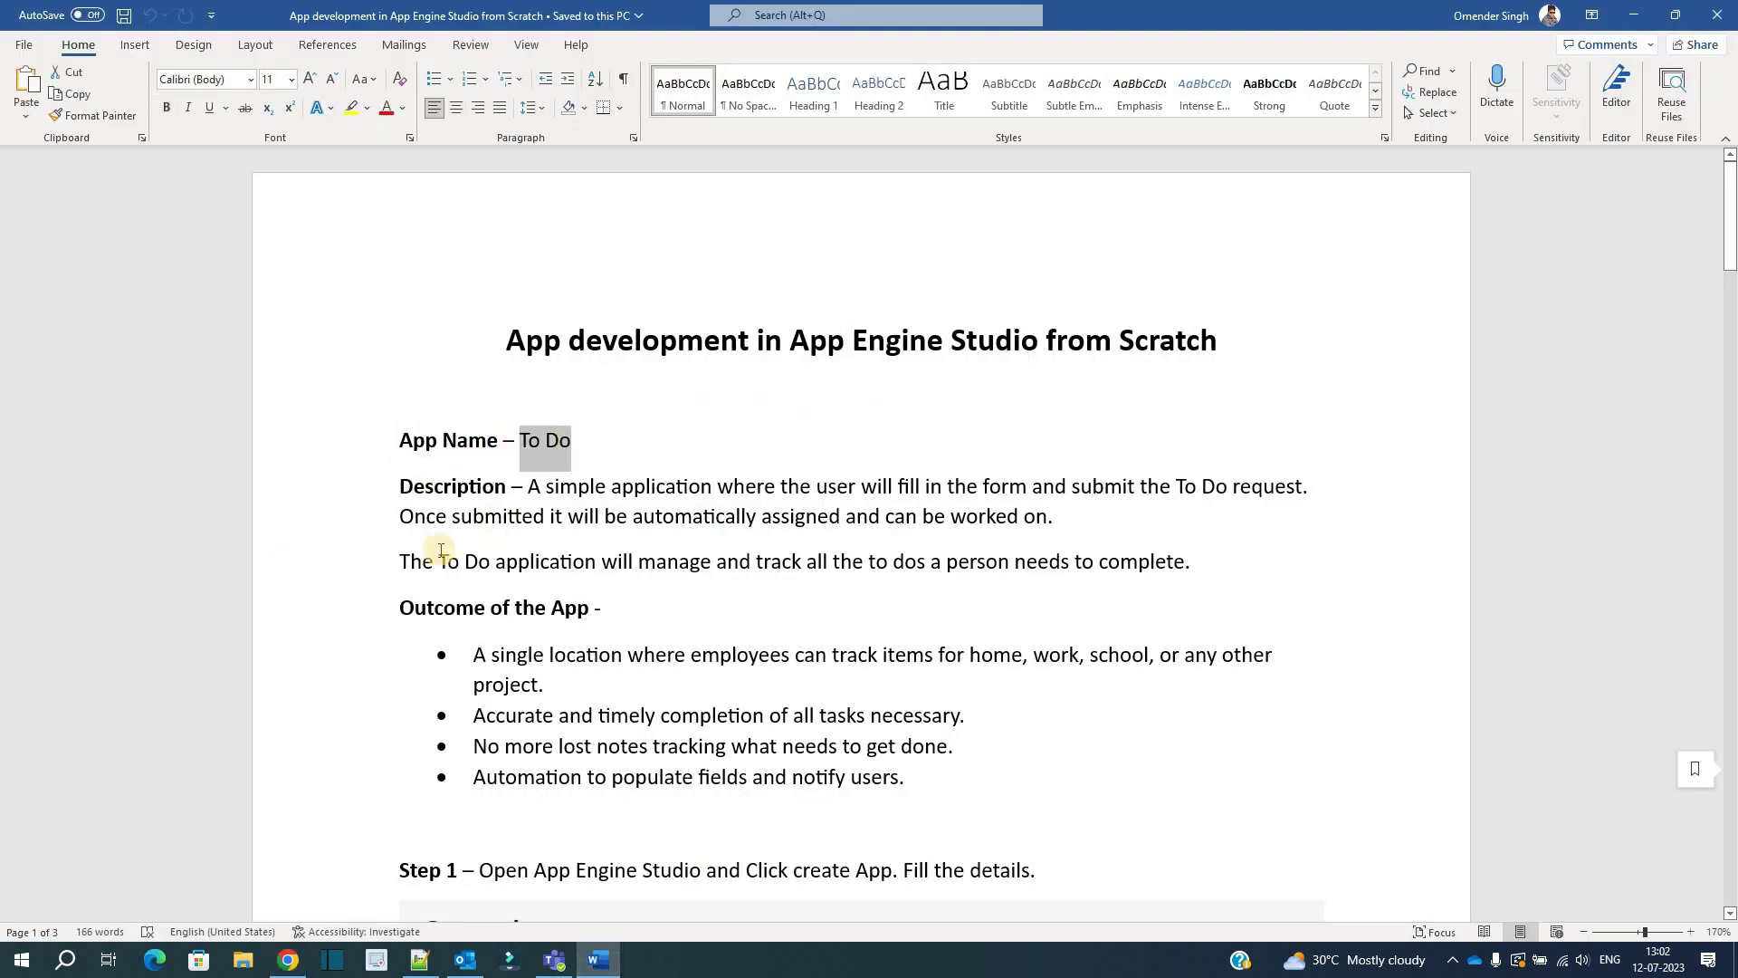
left_click(424, 545)
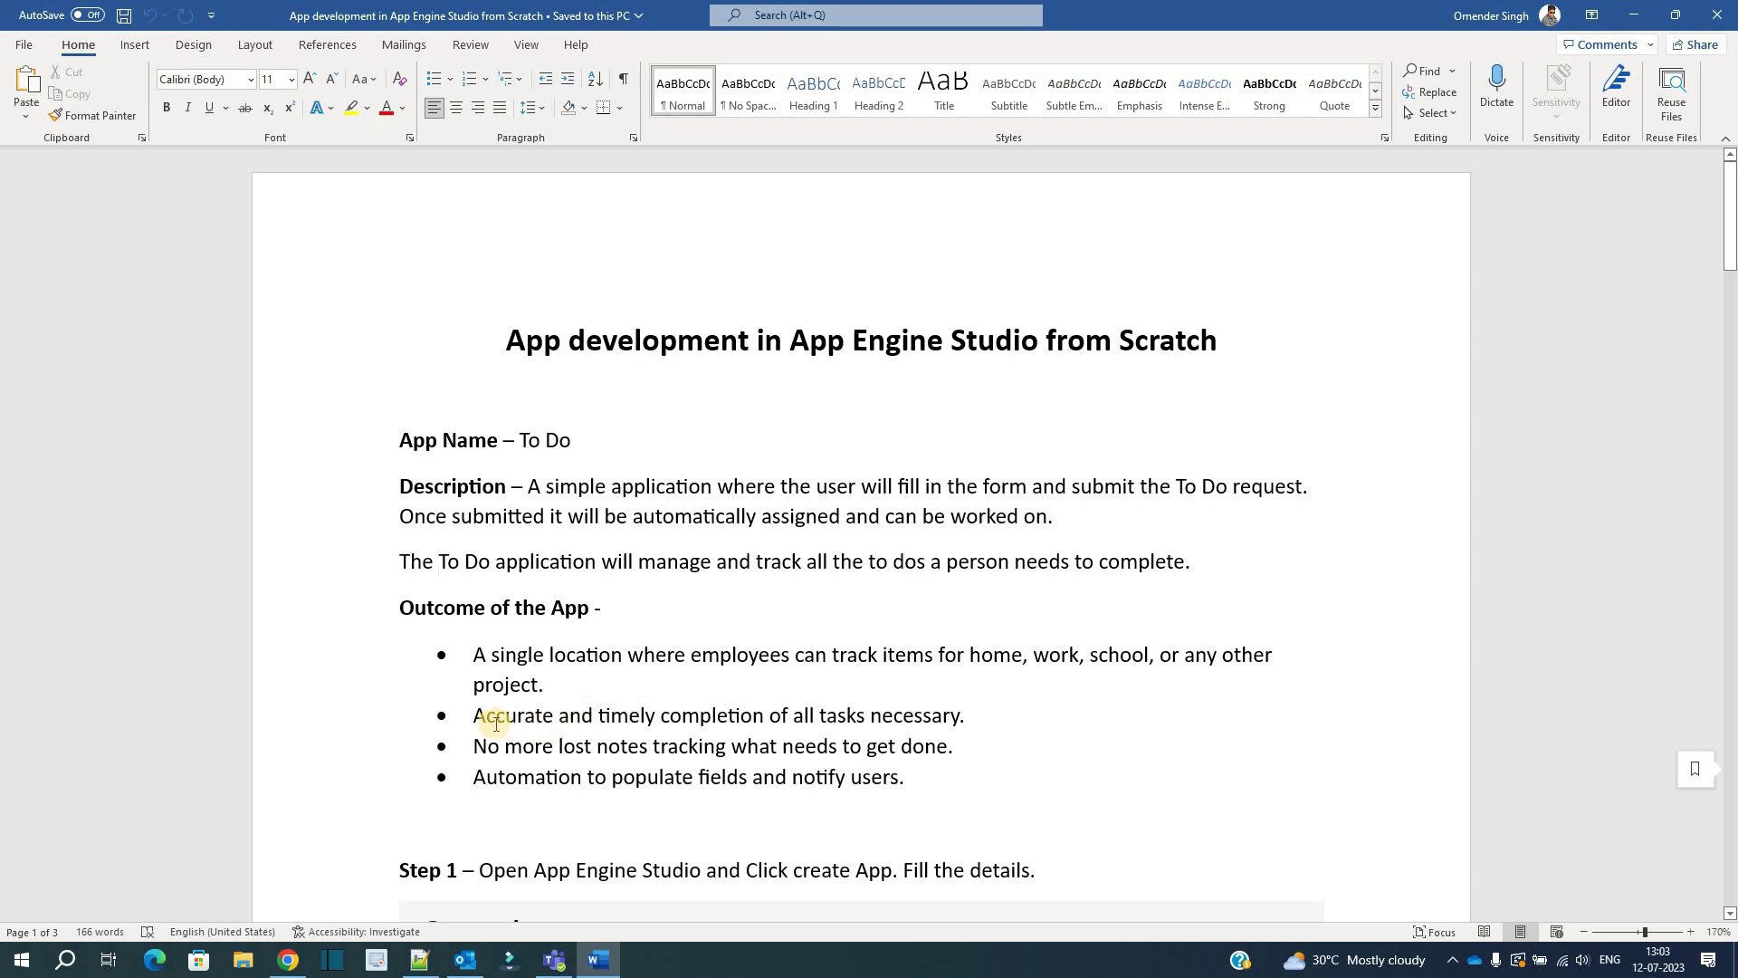
Step: Highlight the accurate-completion, lost-notes and automation outcomes, then scroll down to Step 1
left_click_drag(656, 721, 906, 717)
left_click(489, 721)
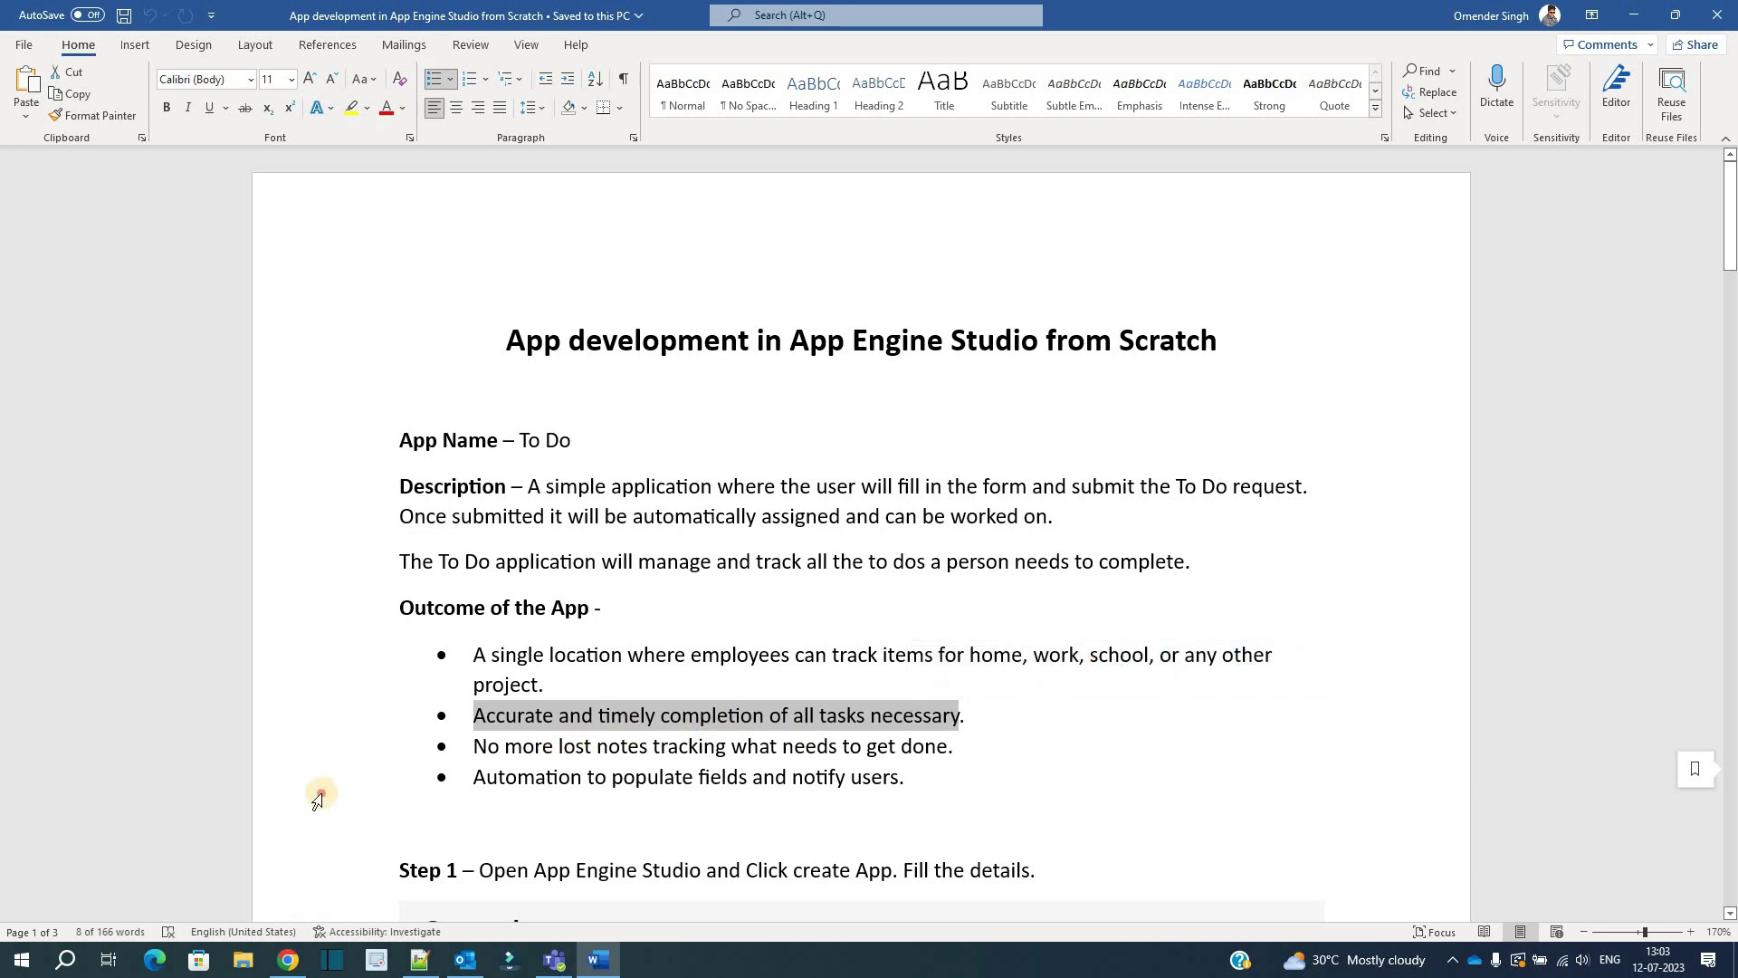
left_click(319, 800)
left_click_drag(474, 746, 948, 751)
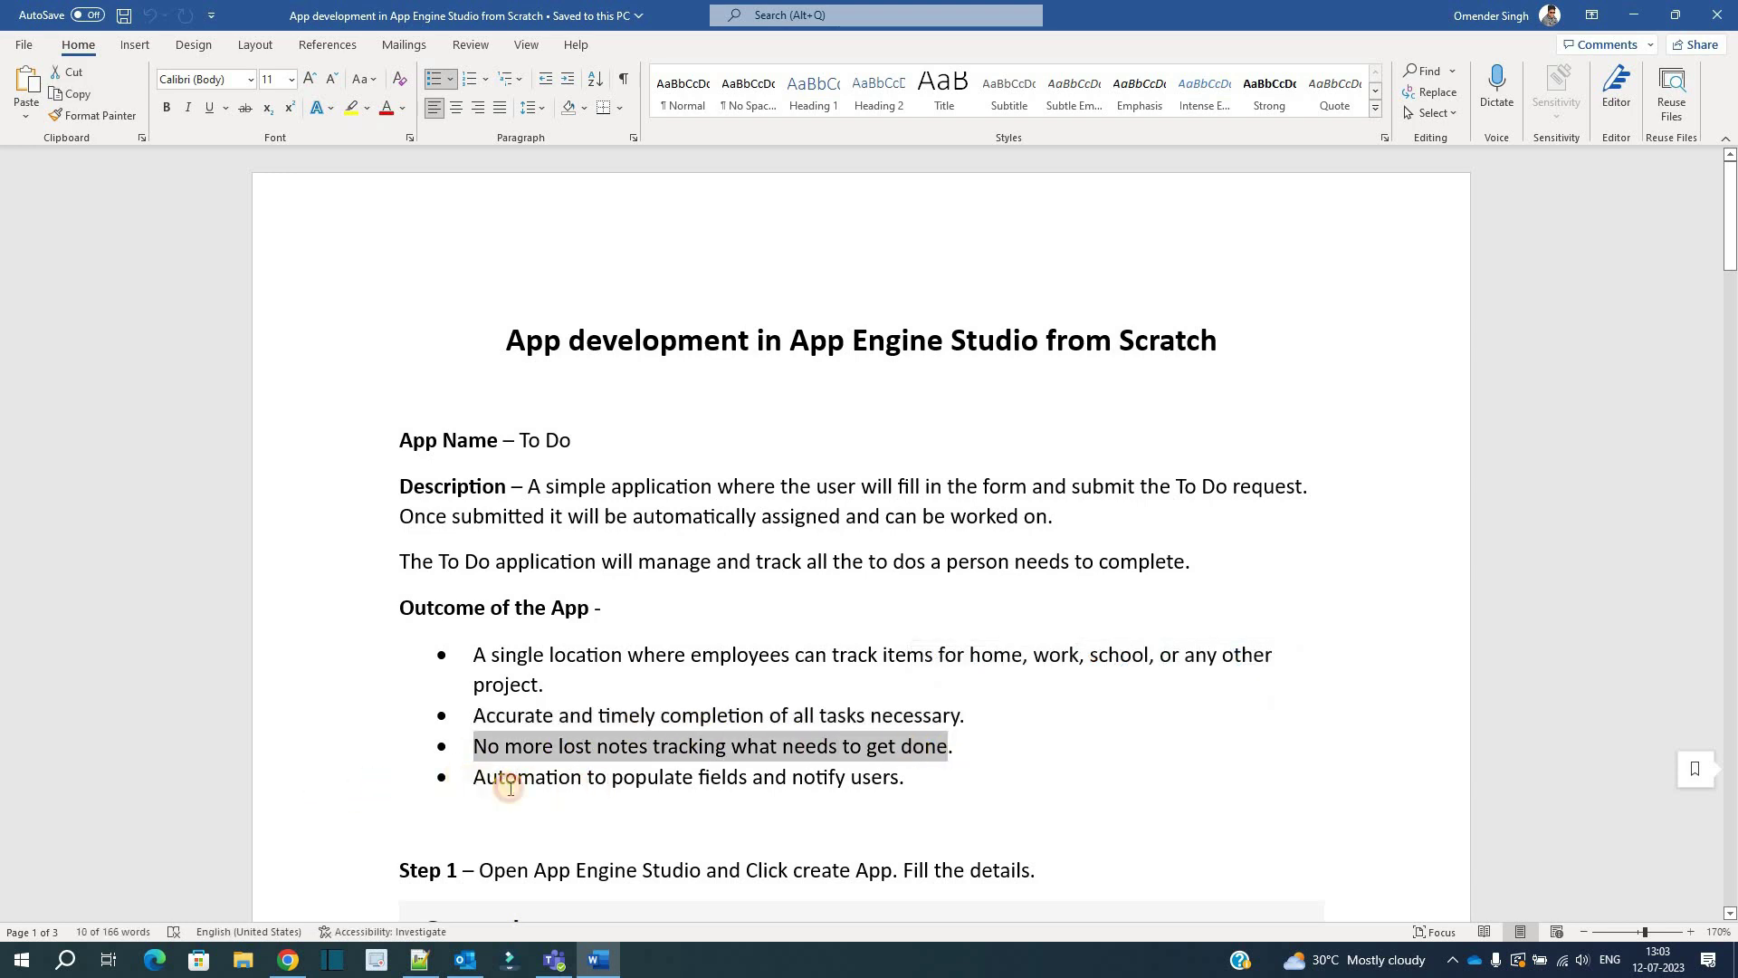
left_click_drag(524, 787, 871, 791)
left_click(311, 748)
scroll(341, 594, "down", 3)
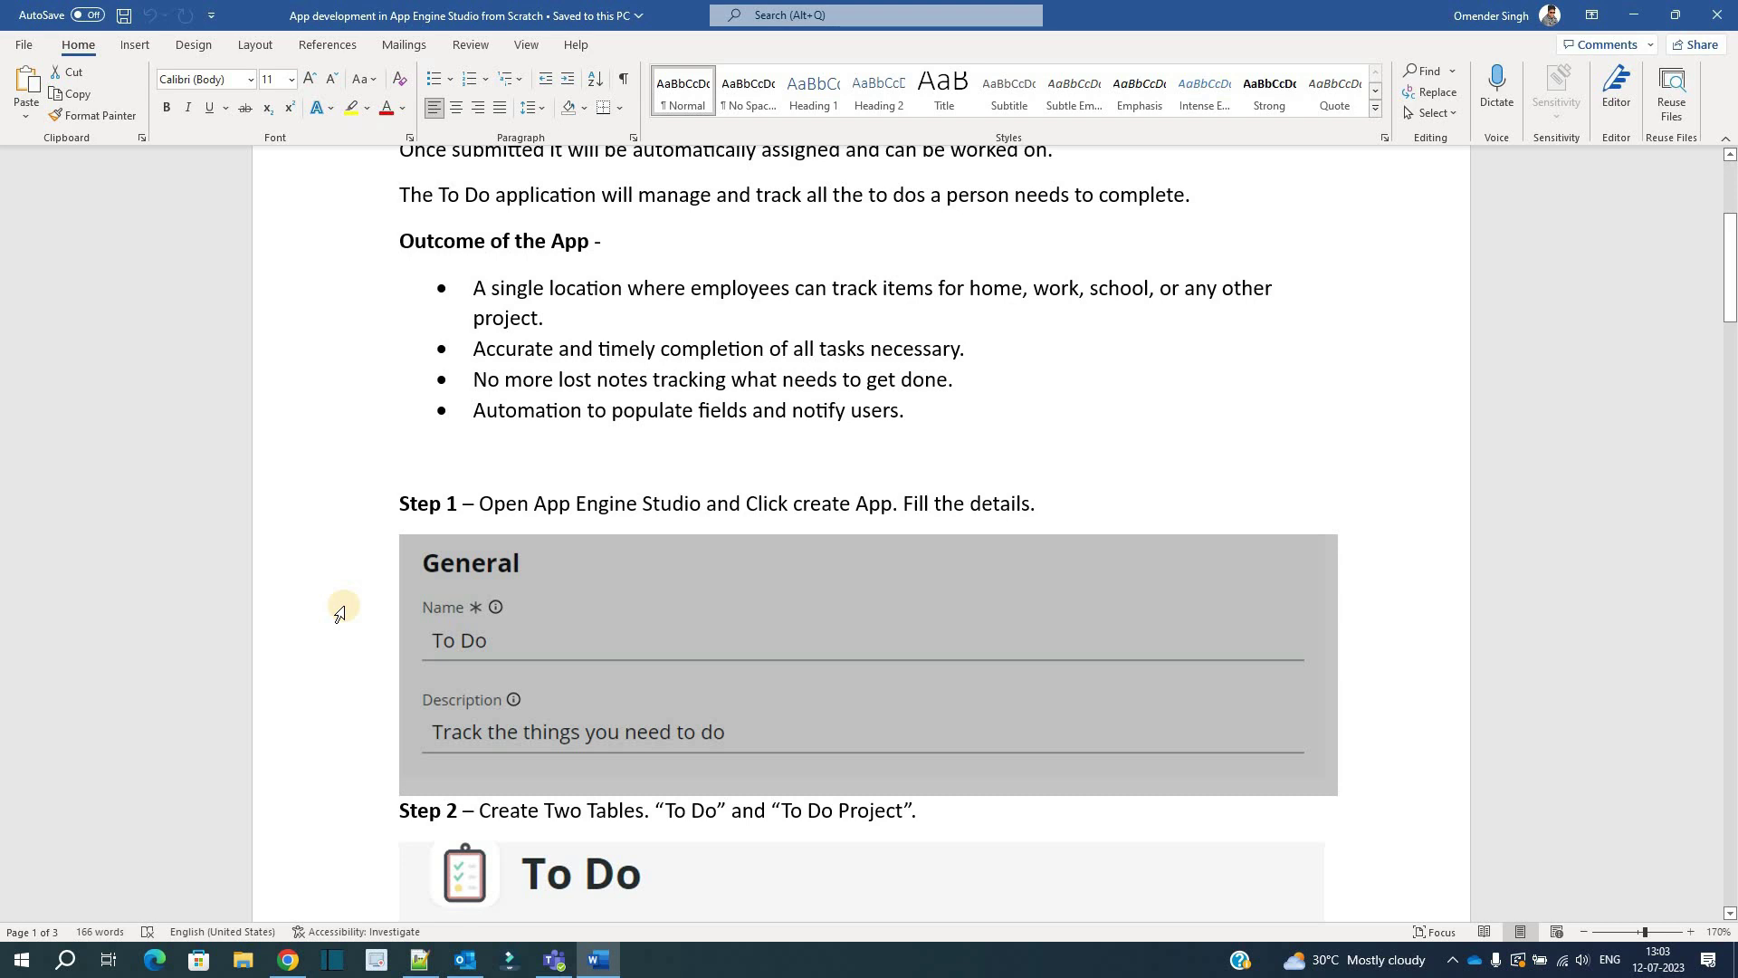
Step: In the ServiceNow tab, filter the navigator for 'app engi' and launch App Engine Studio
key("alt+Tab")
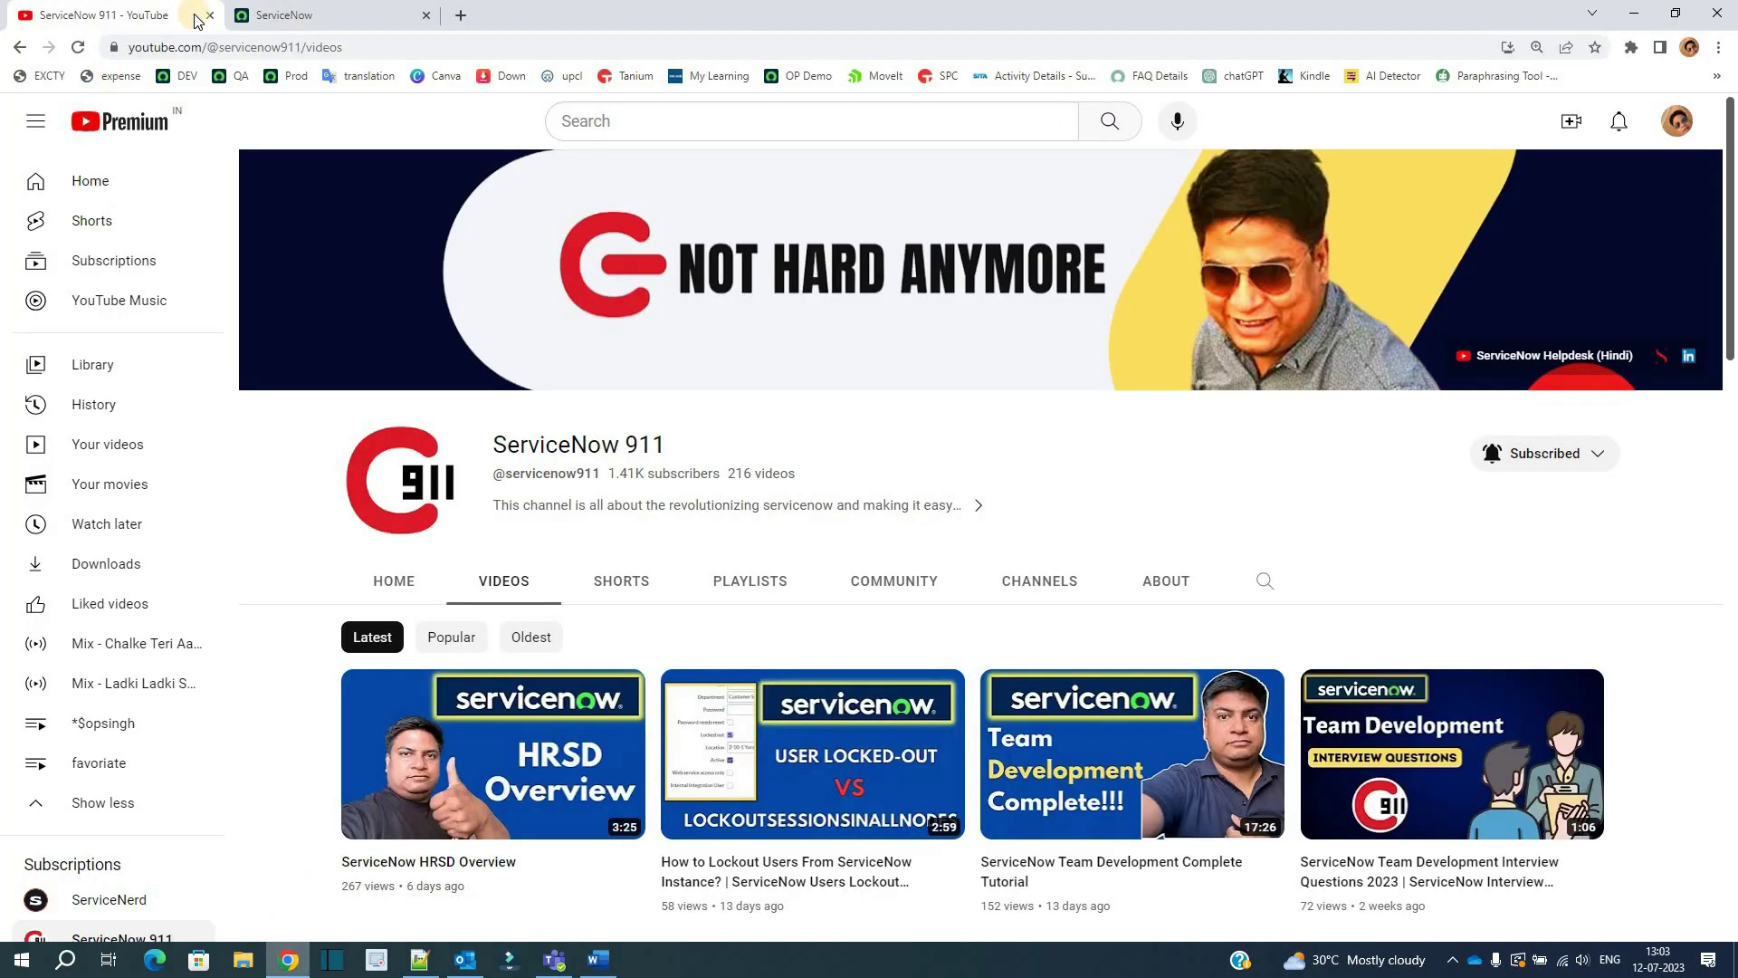
key("ctrl+Tab")
left_click(158, 201)
type("app engi")
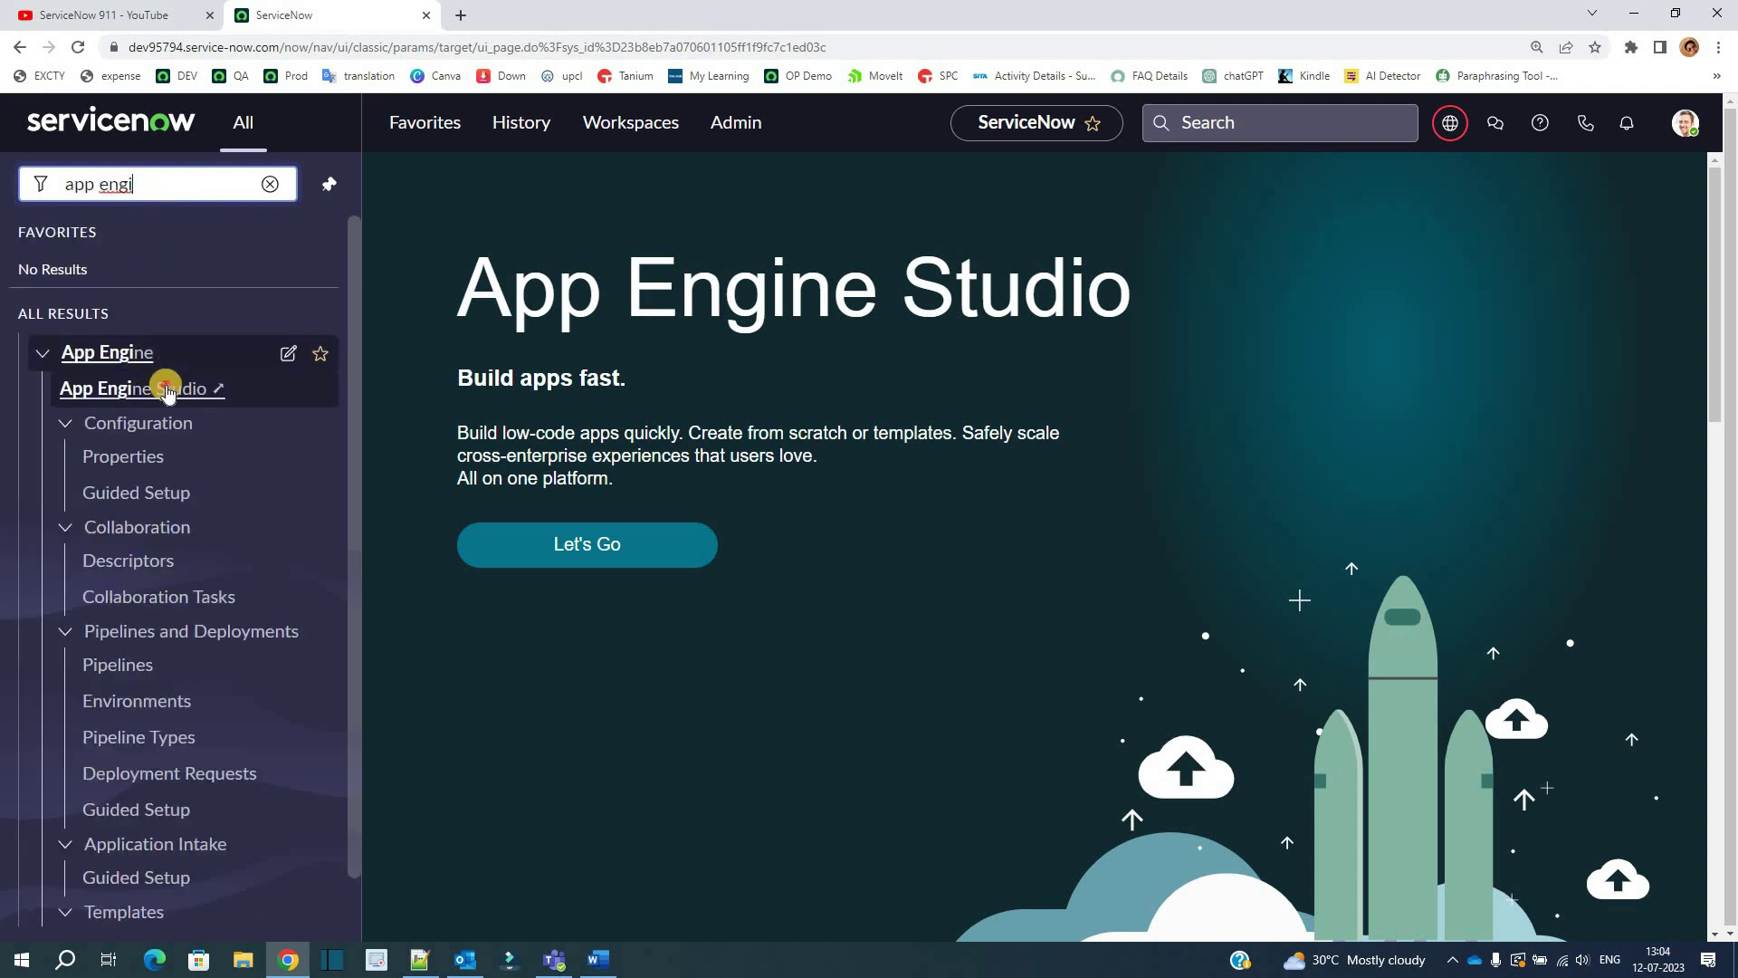
left_click(327, 156)
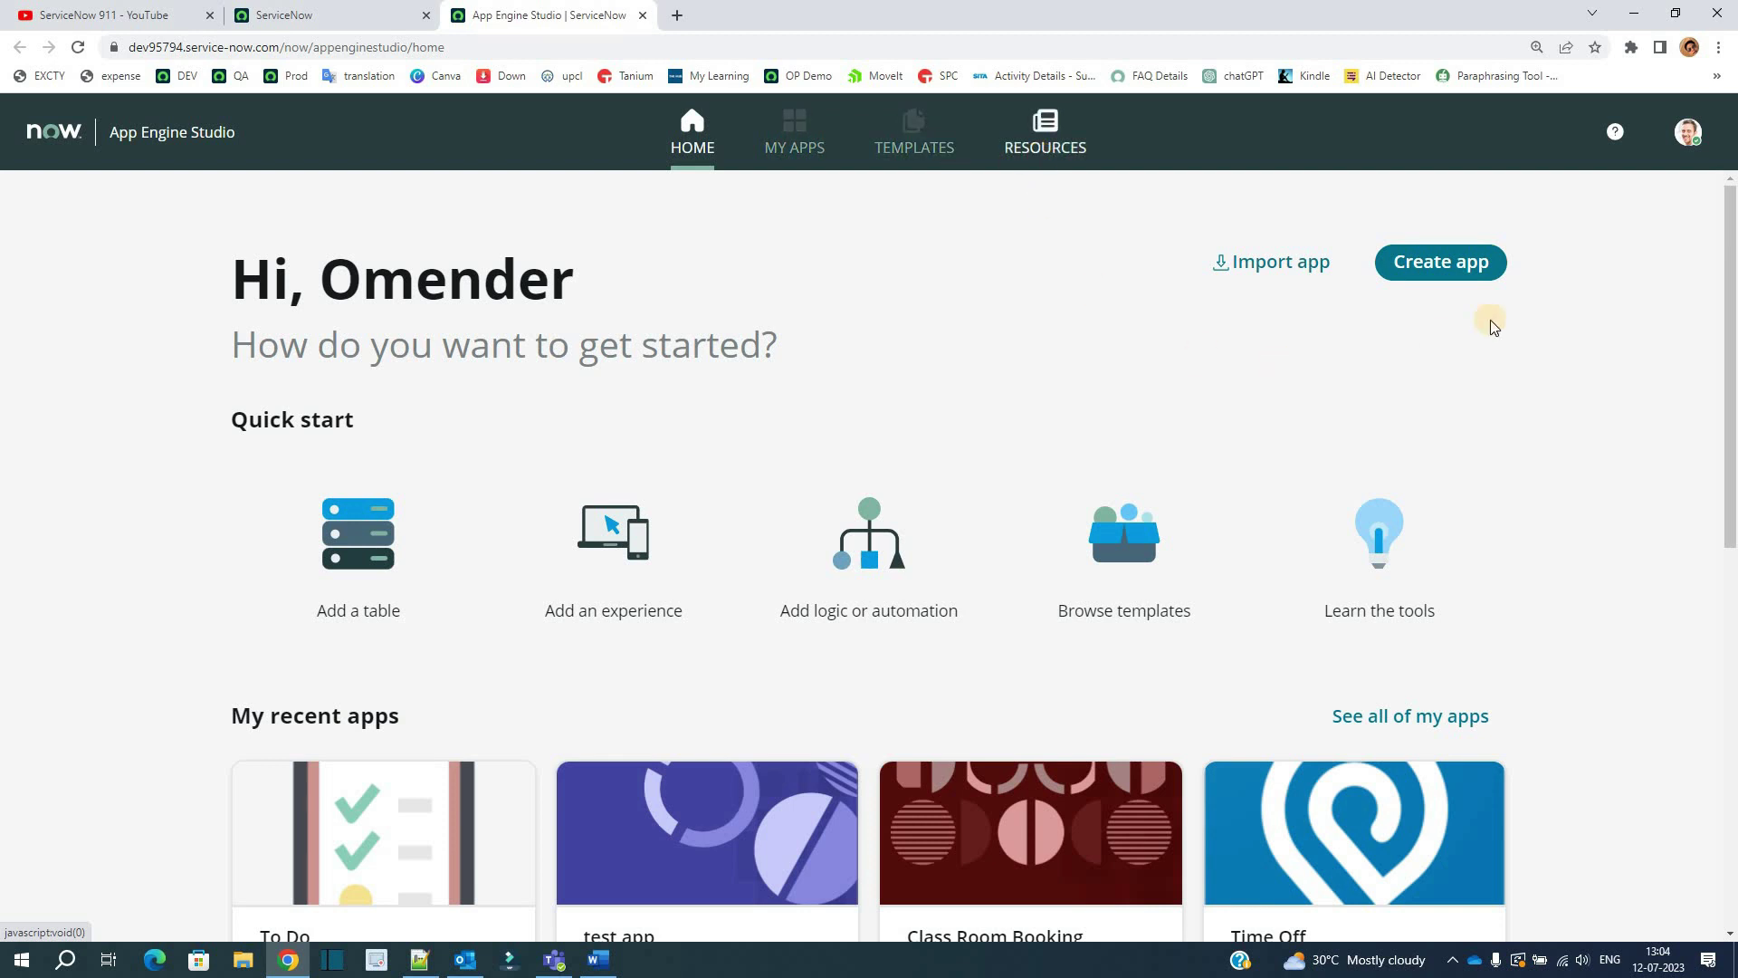
Step: Scroll to My recent apps and open the To Do app card
left_click(1436, 264)
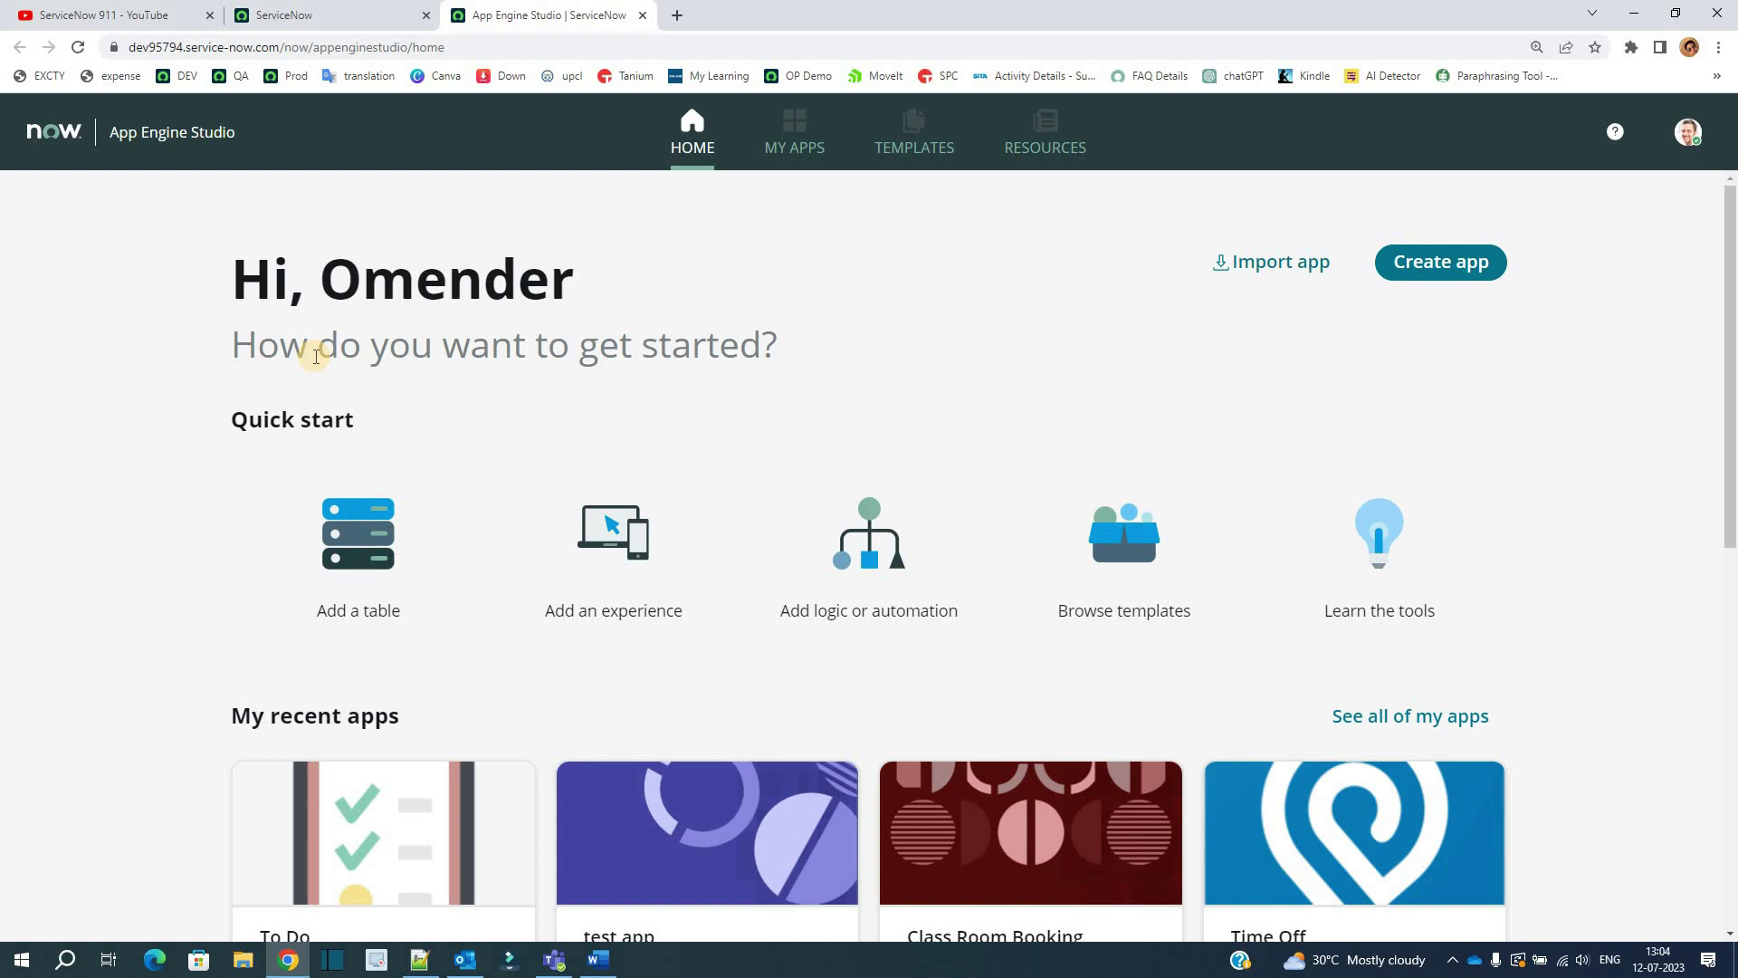
scroll(329, 512, "down", 4)
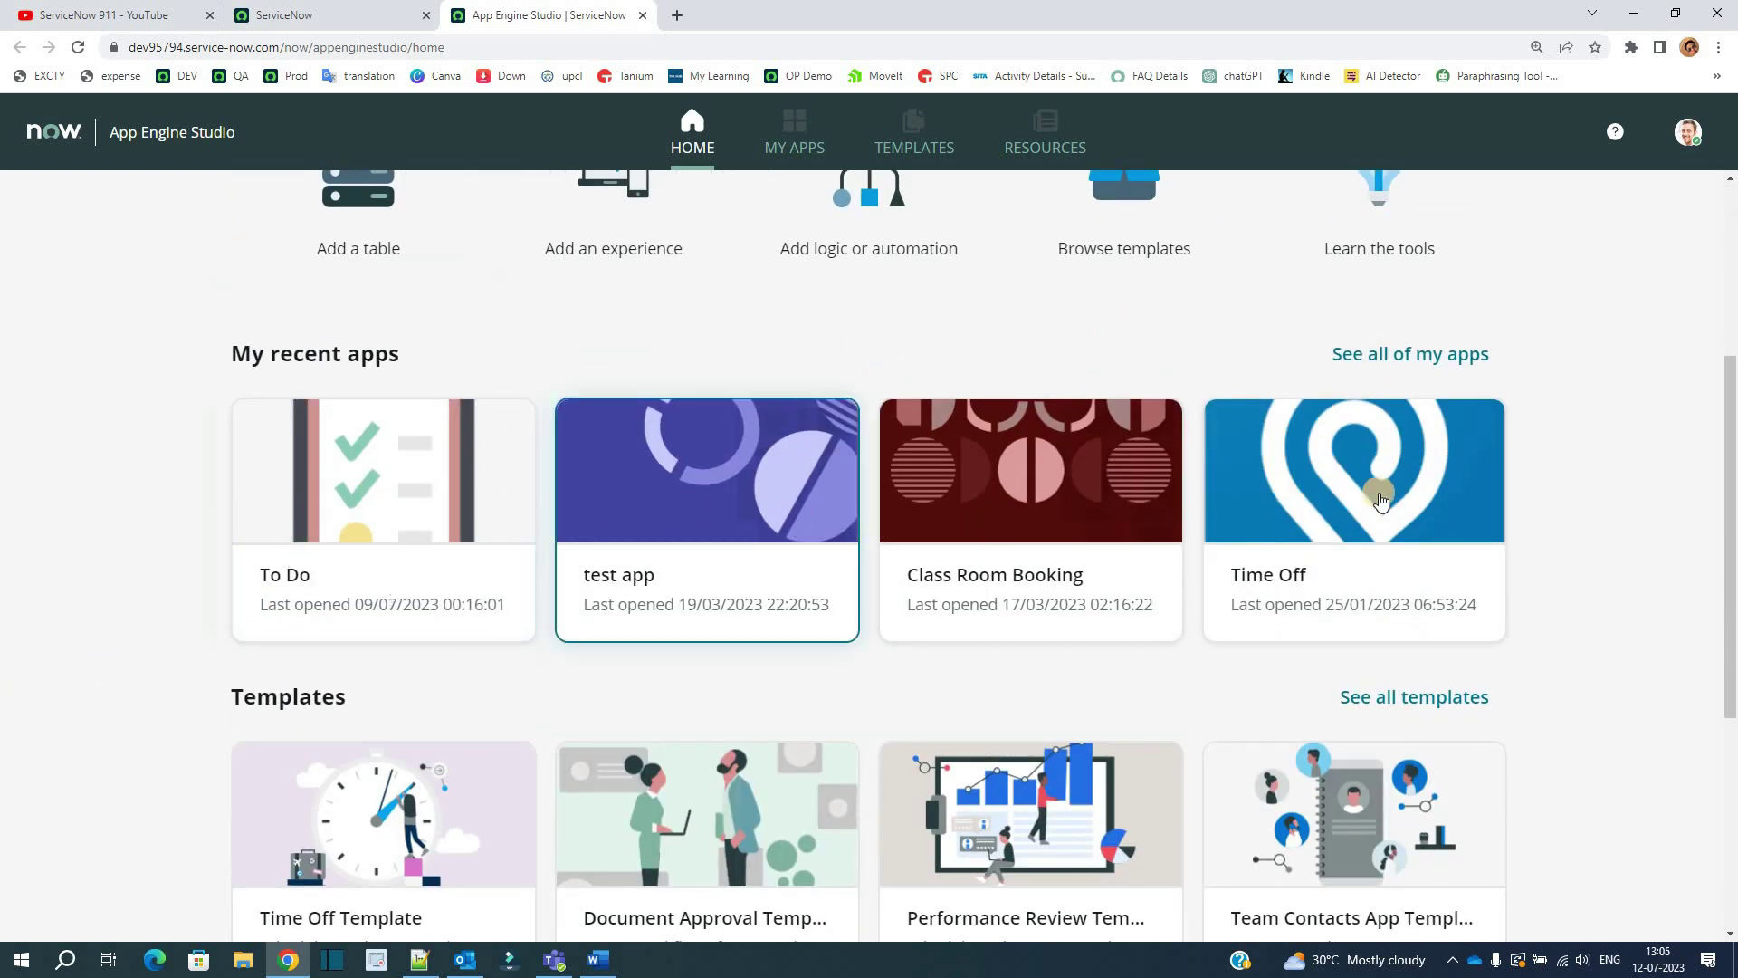
left_click(399, 537)
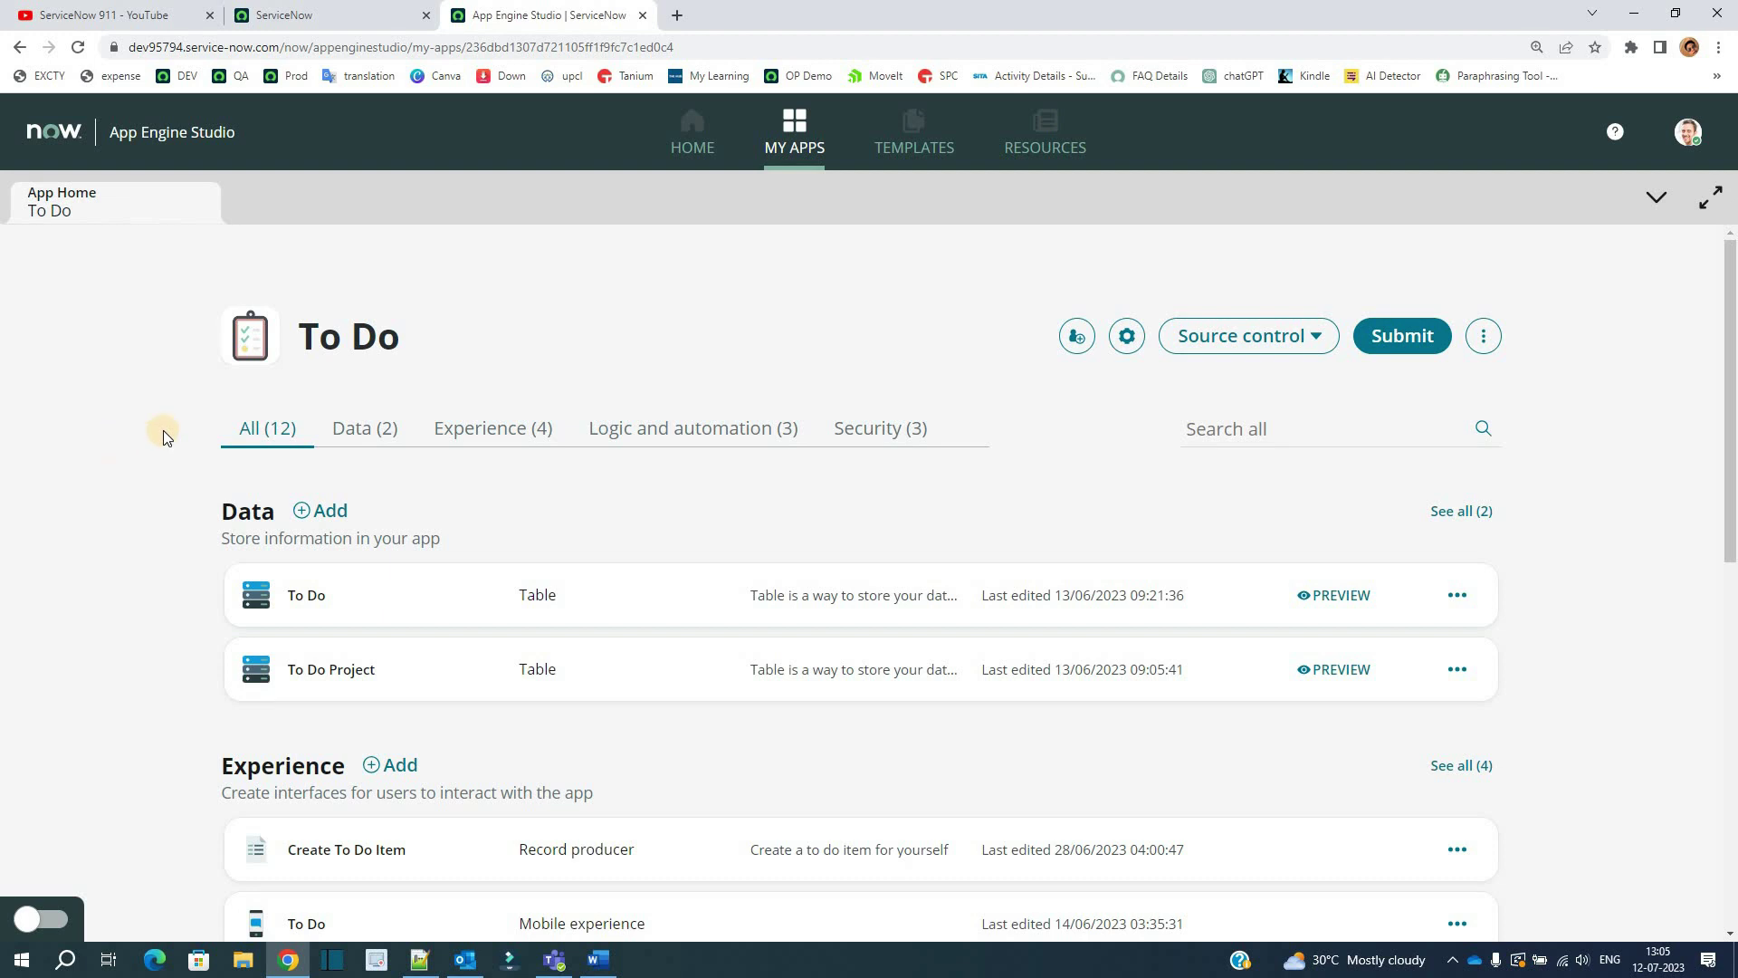
Step: Point out the app's category counts, then filter to Data (2) showing To Do and To Do Project
left_click_drag(181, 411, 935, 446)
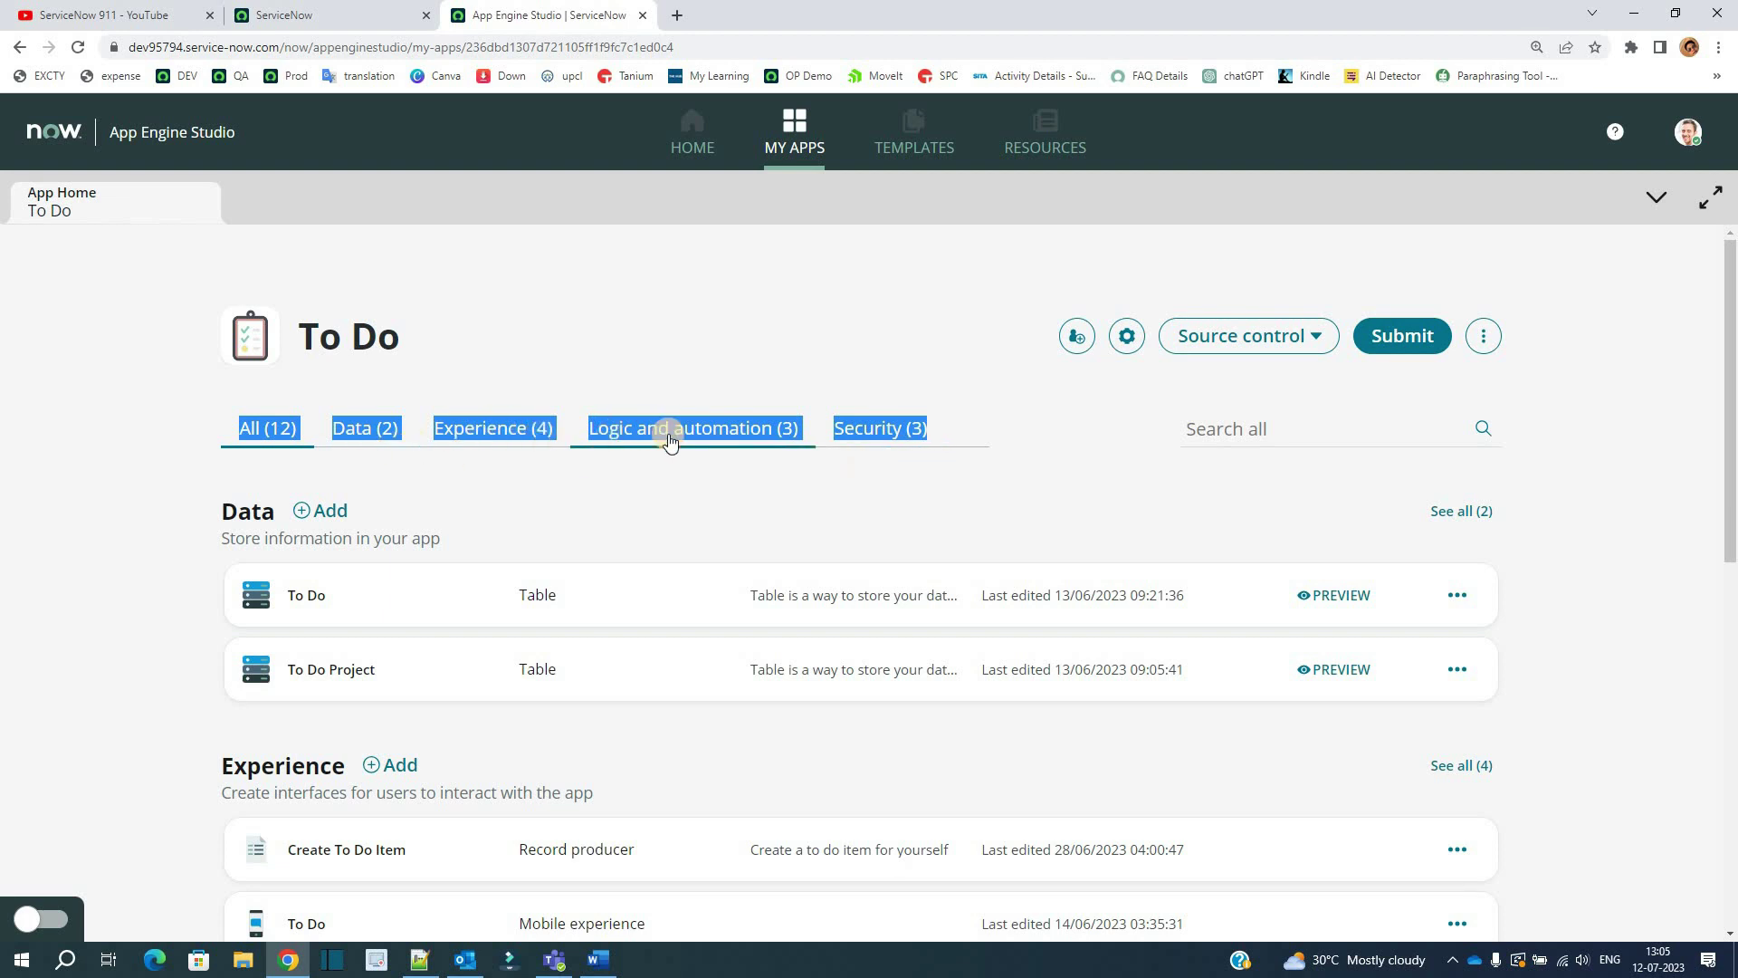
left_click(861, 450)
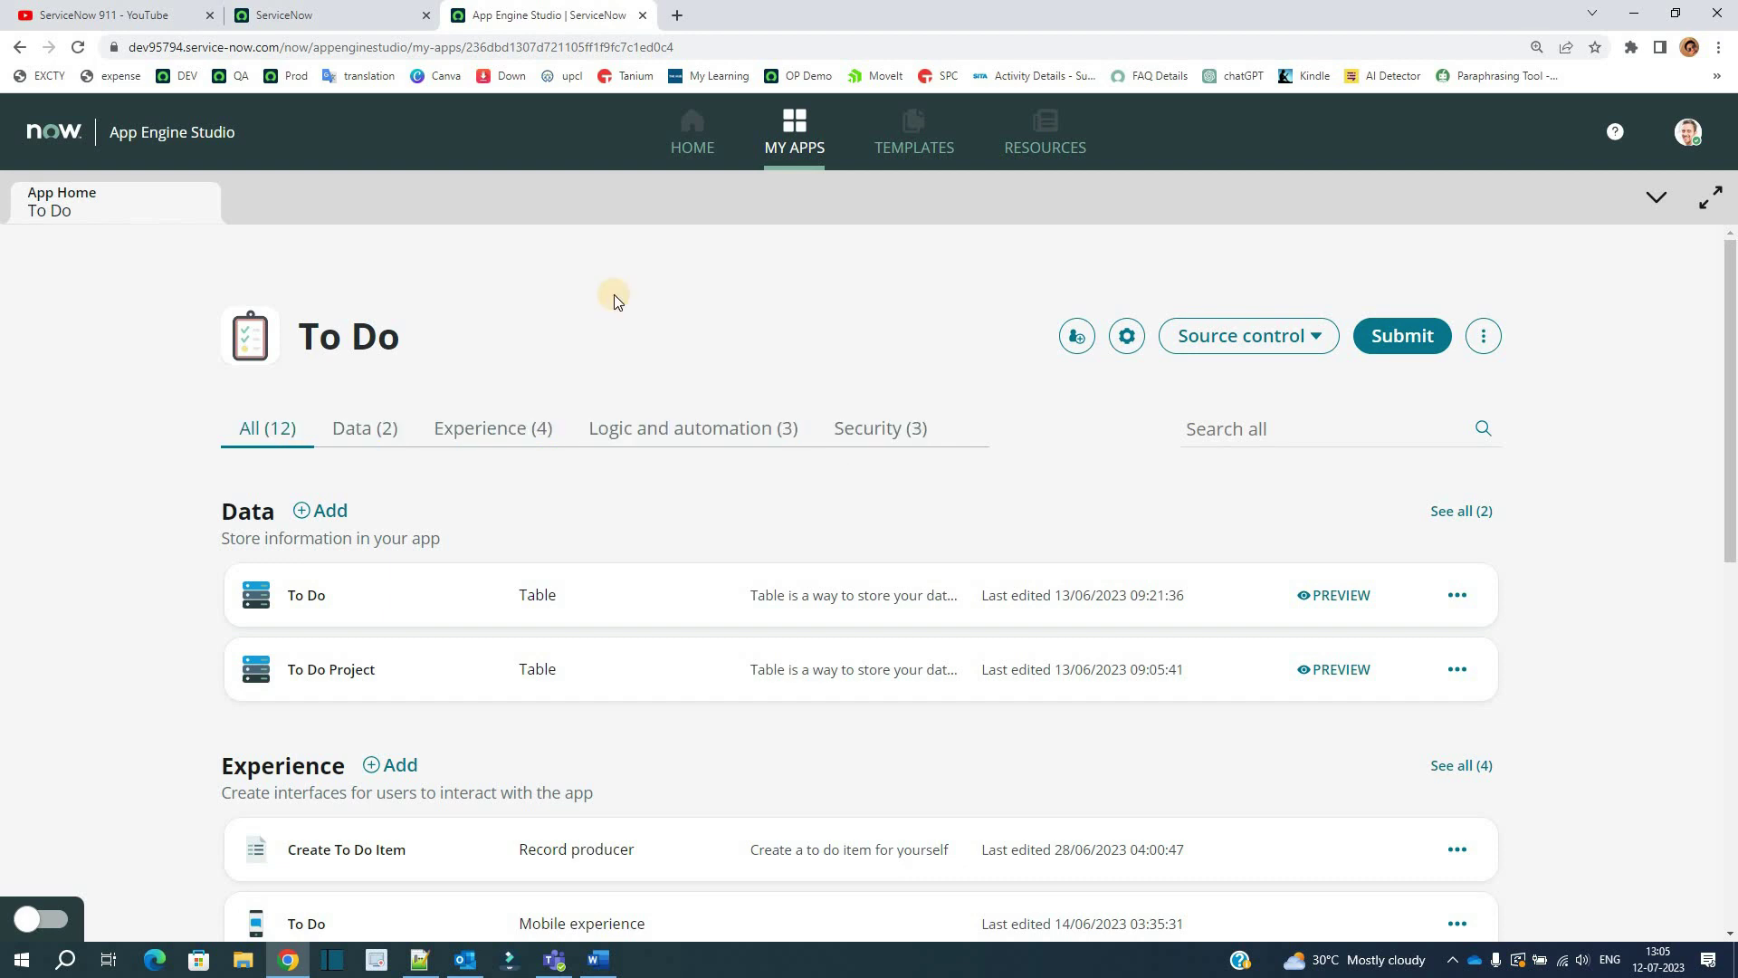
left_click(344, 430)
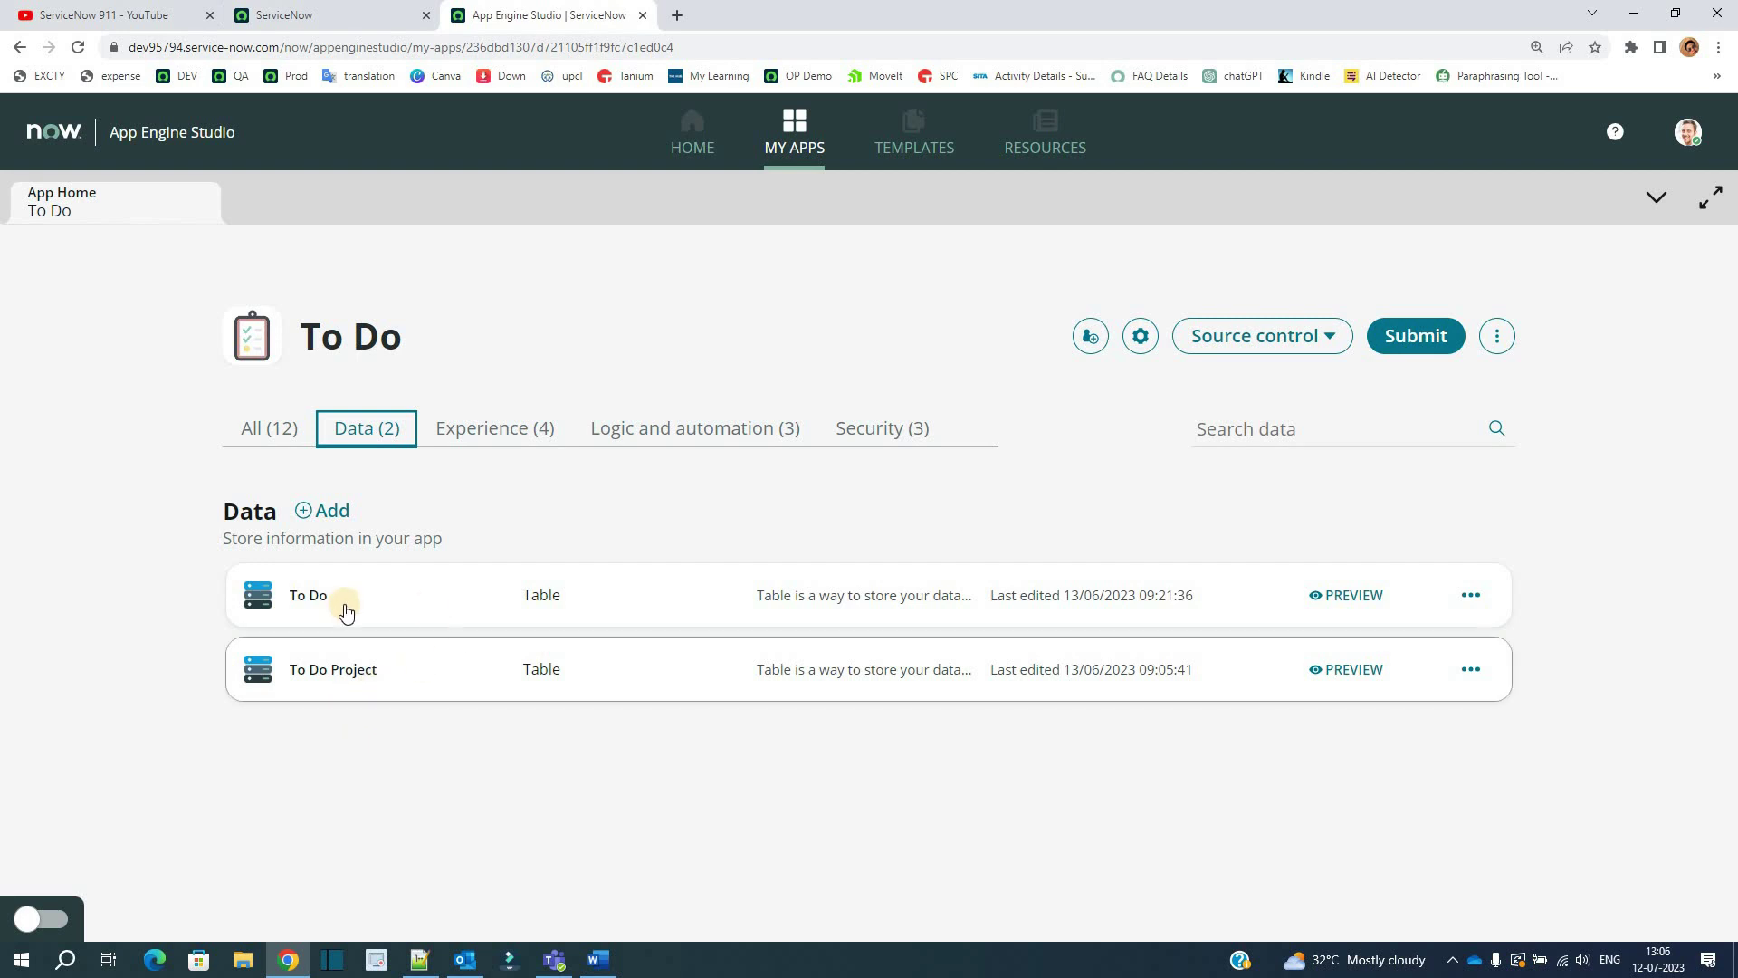
Step: Preview the To Do and To Do Project table records, then close both preview tabs
left_click(1355, 595)
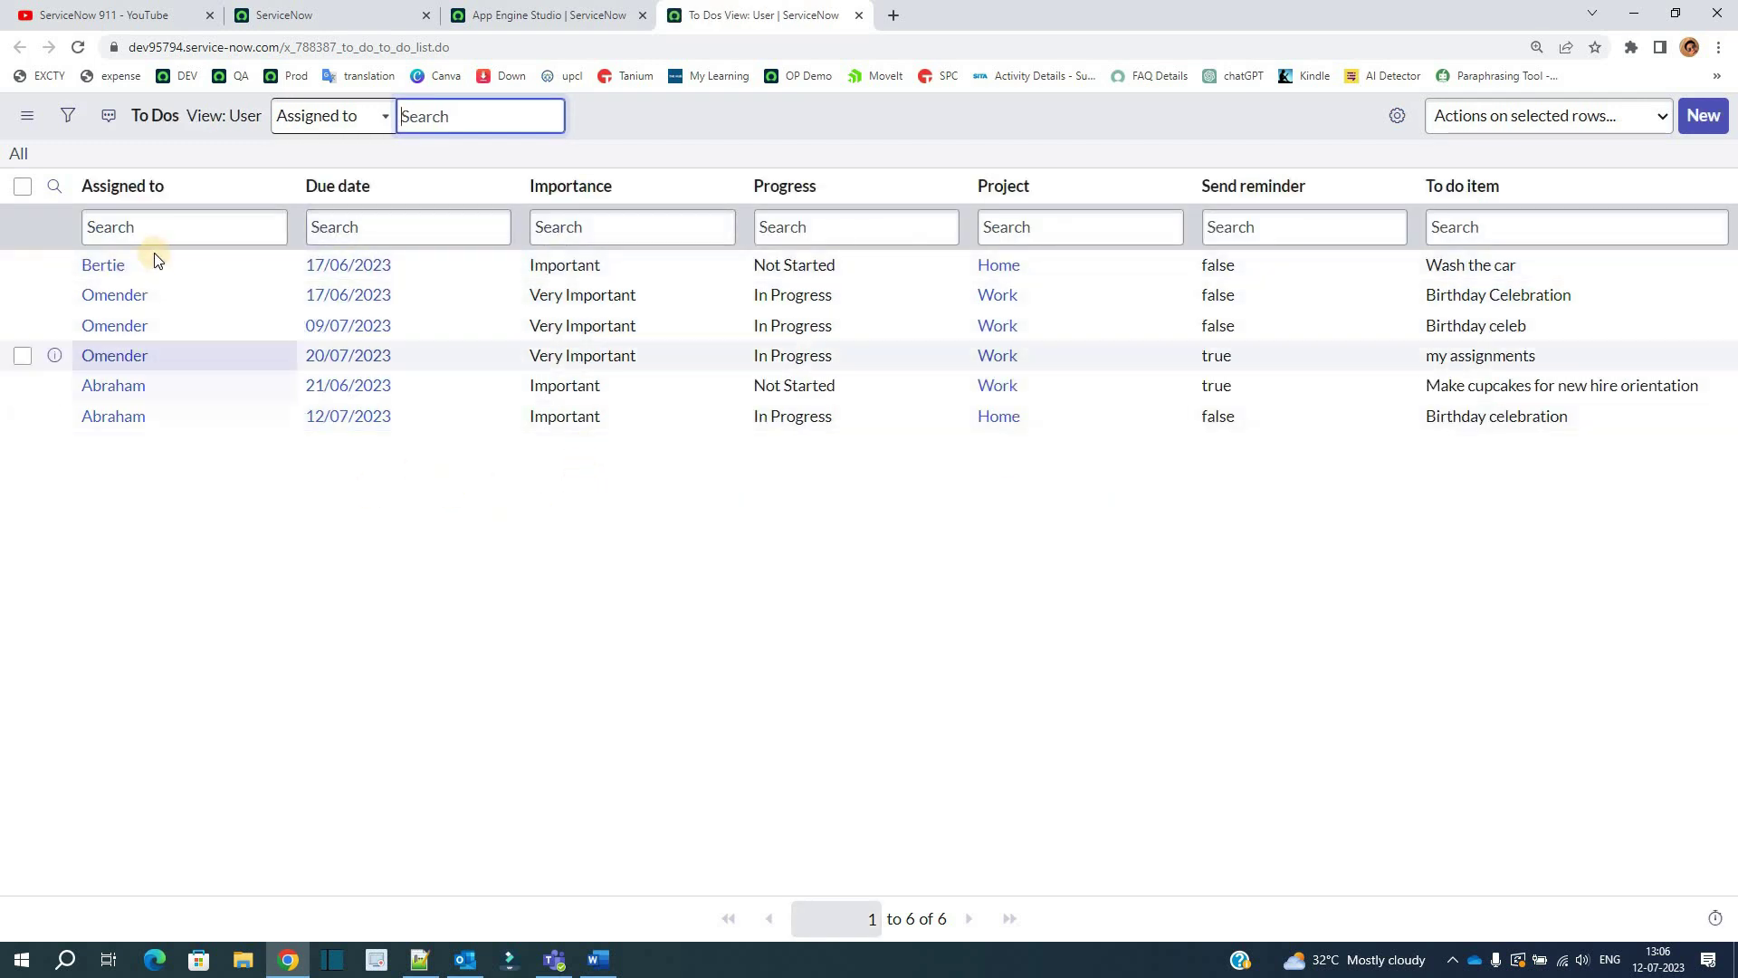
key("ctrl+shift+Tab")
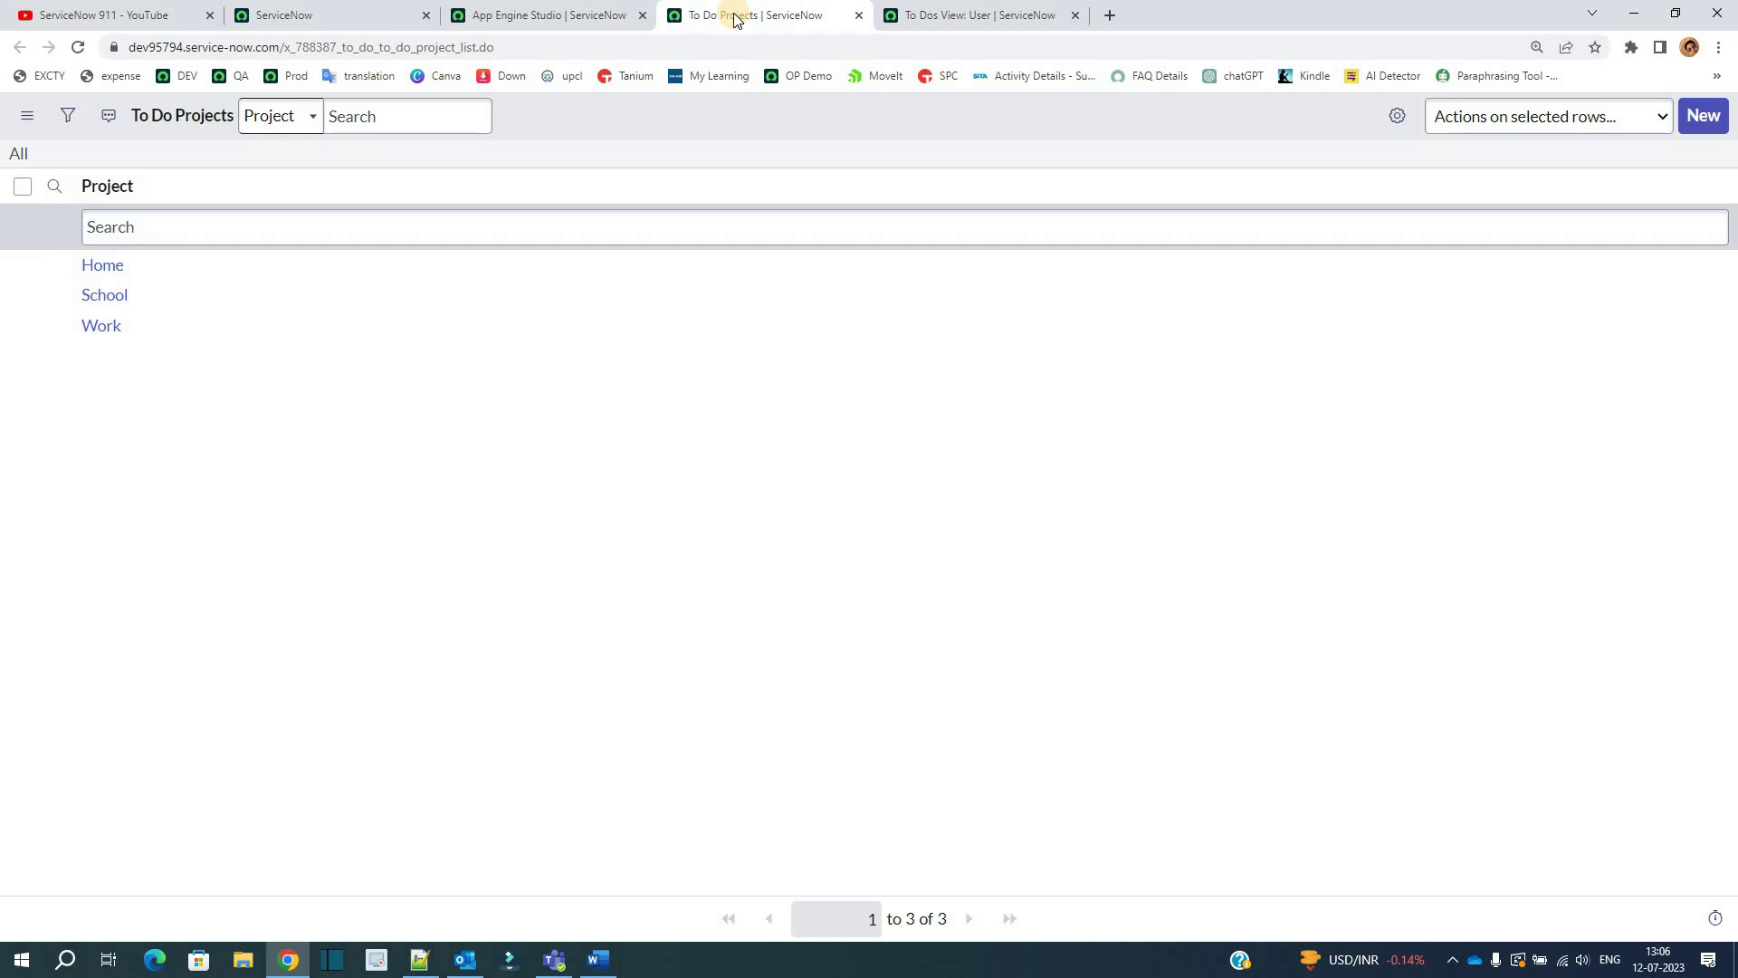
middle_click(735, 15)
middle_click(735, 15)
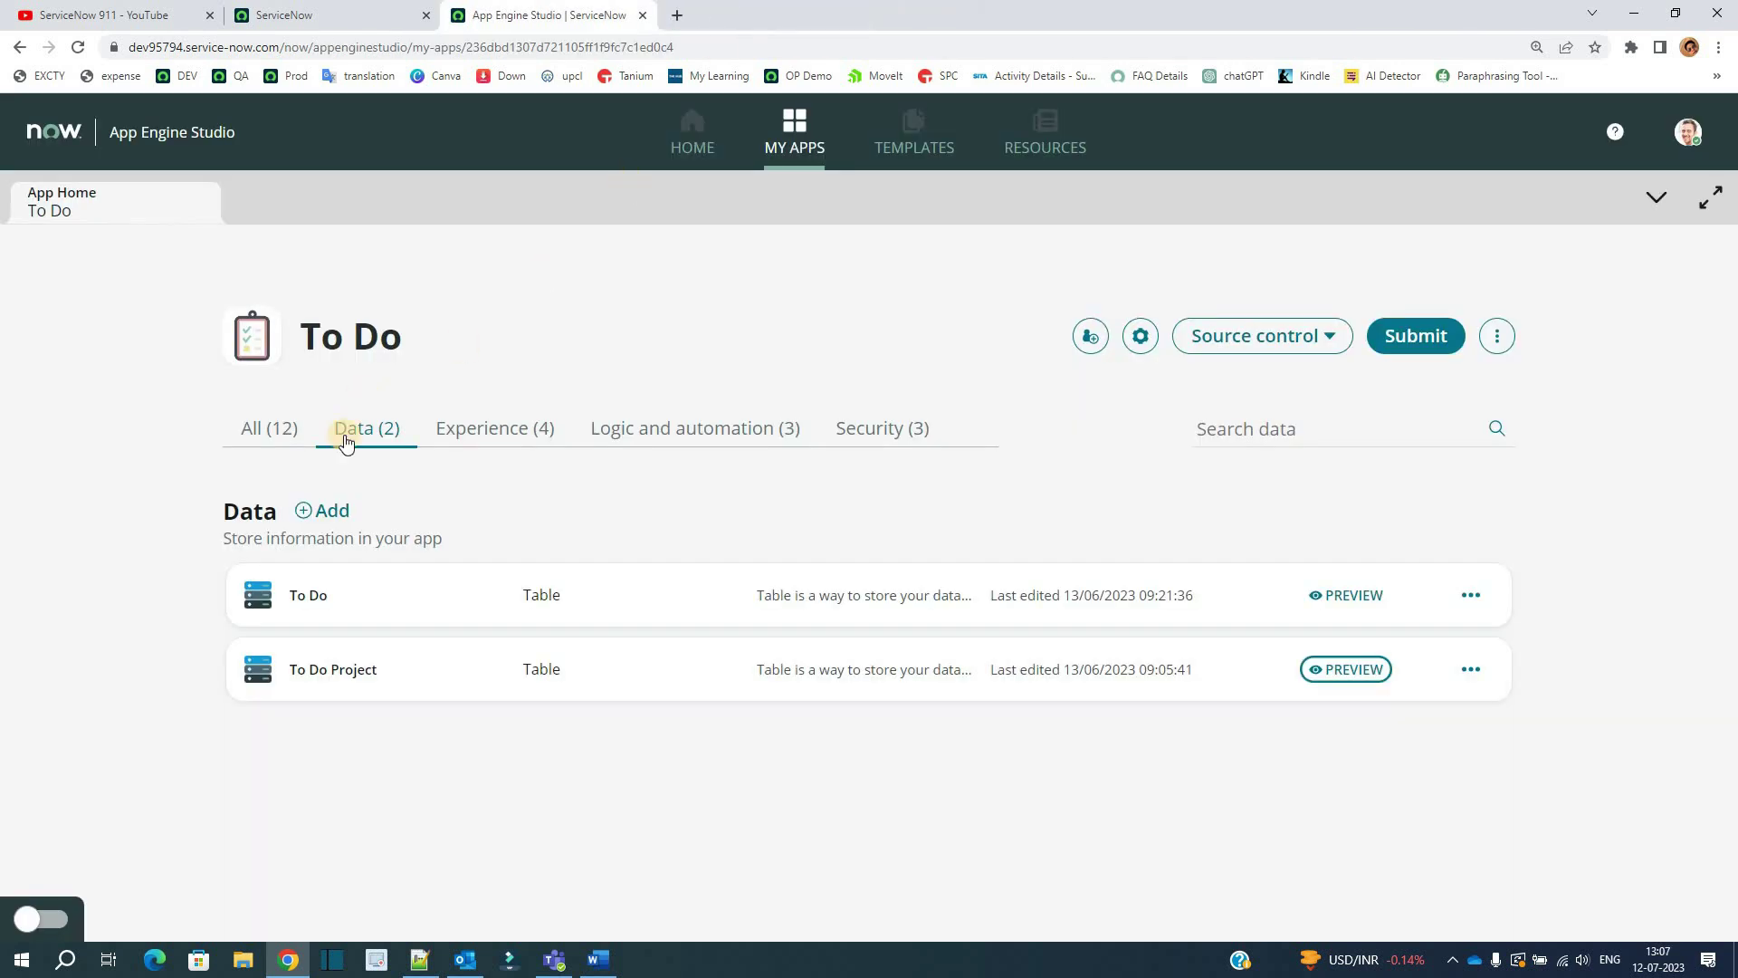
Step: Show the app's four experiences and point out the To Do Mobile experience type
left_click(487, 429)
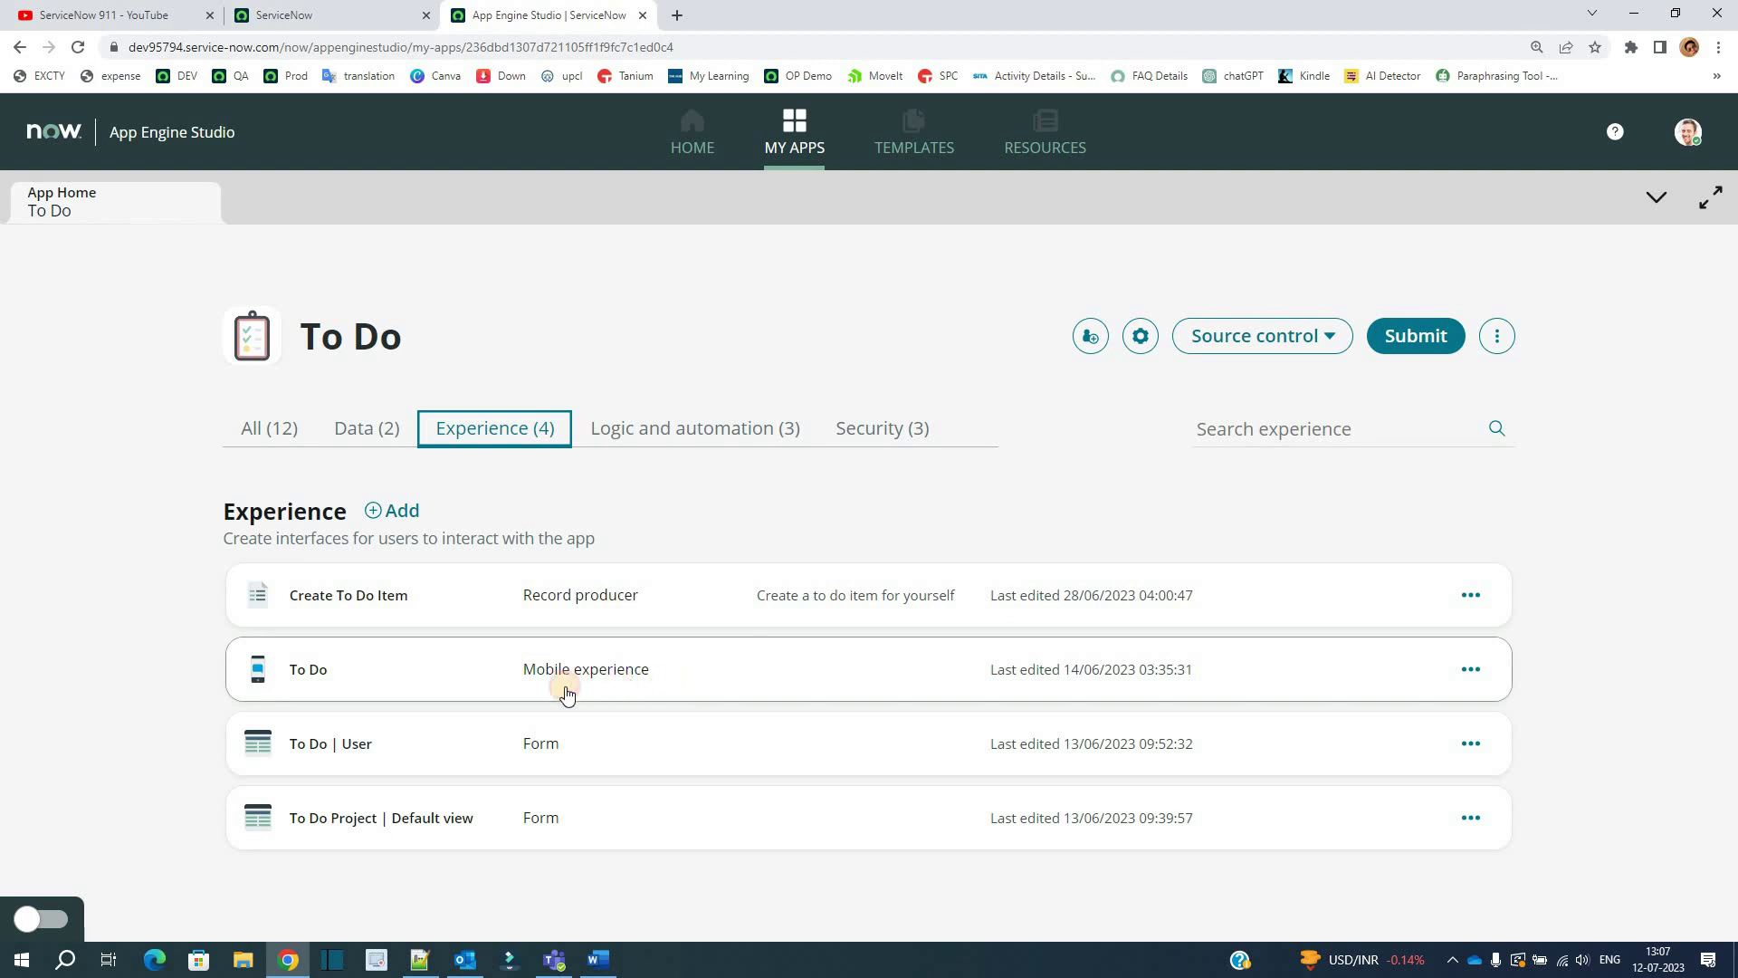
left_click_drag(562, 688, 512, 692)
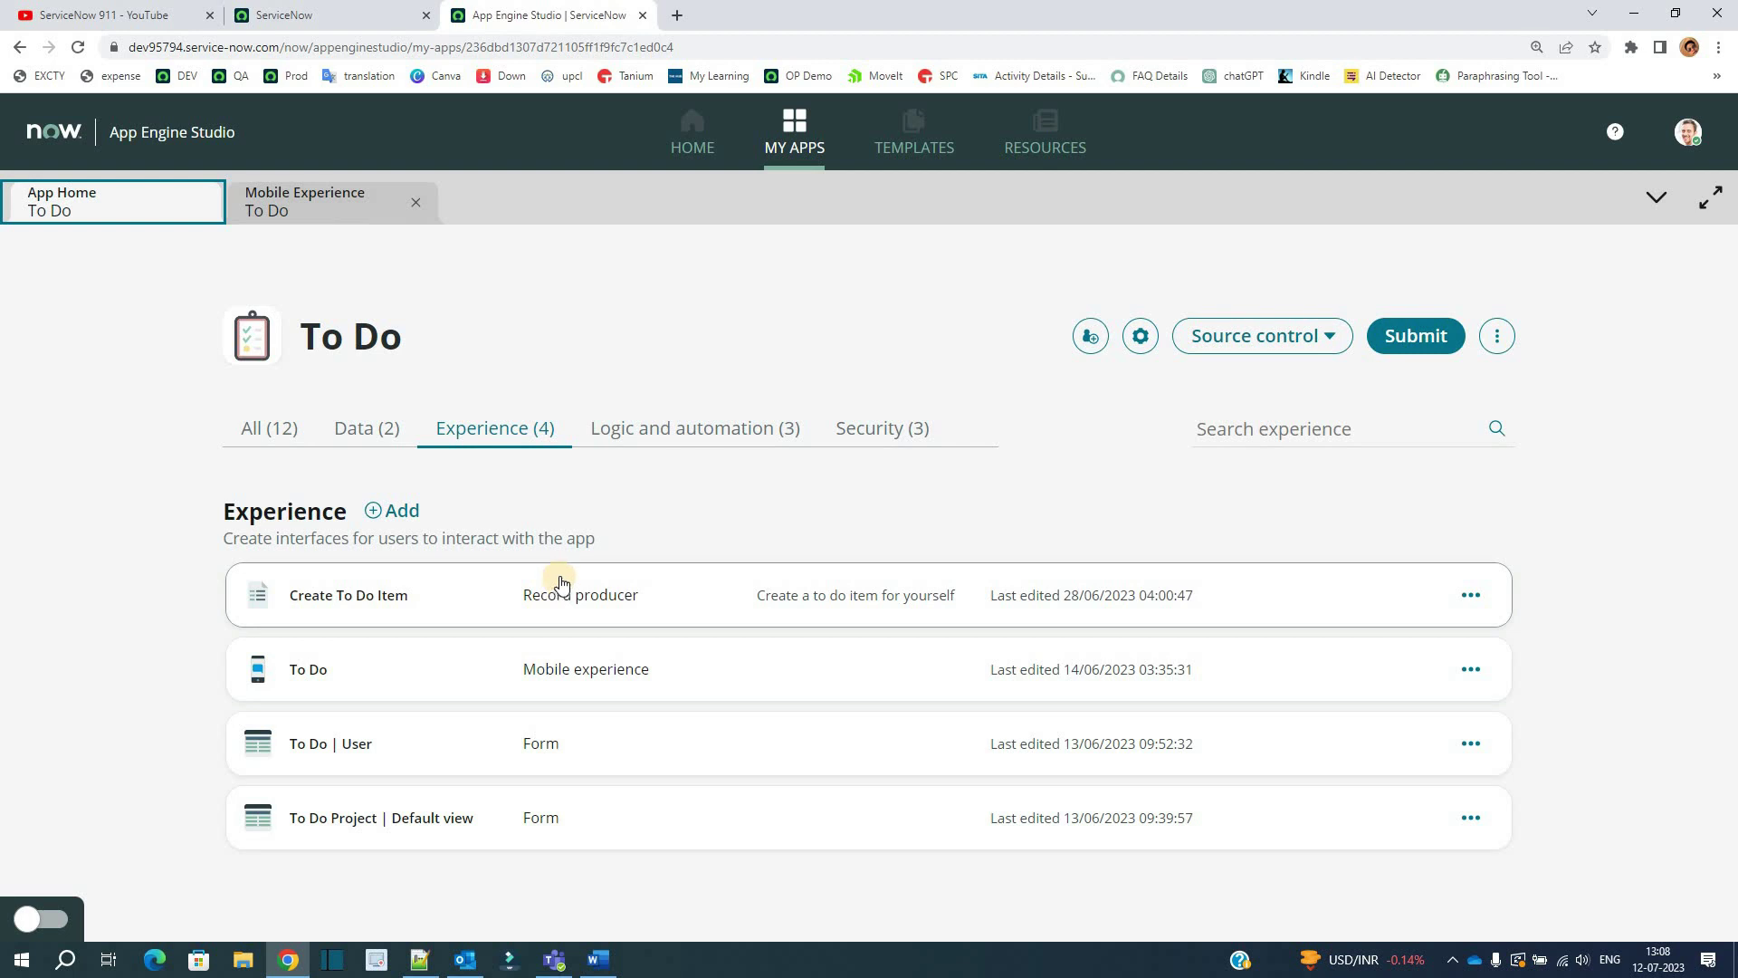
Step: Step through Data (2) and Experience (4) to Logic and automation (3)
left_click(384, 430)
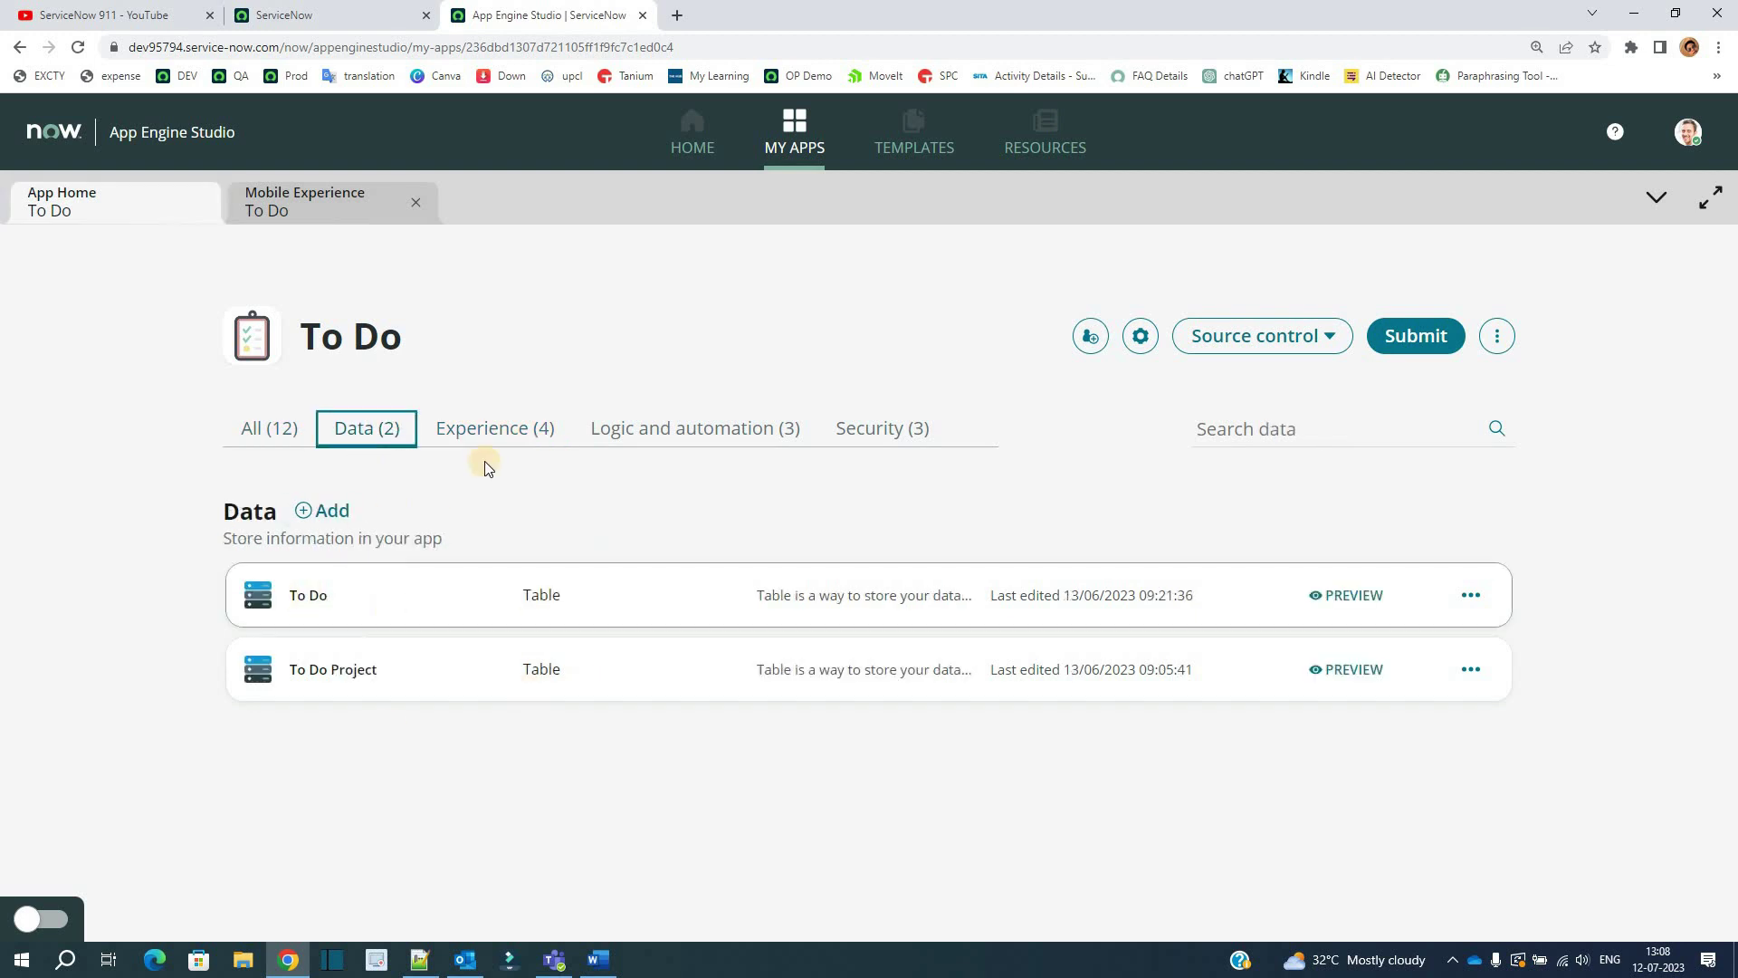
left_click(503, 429)
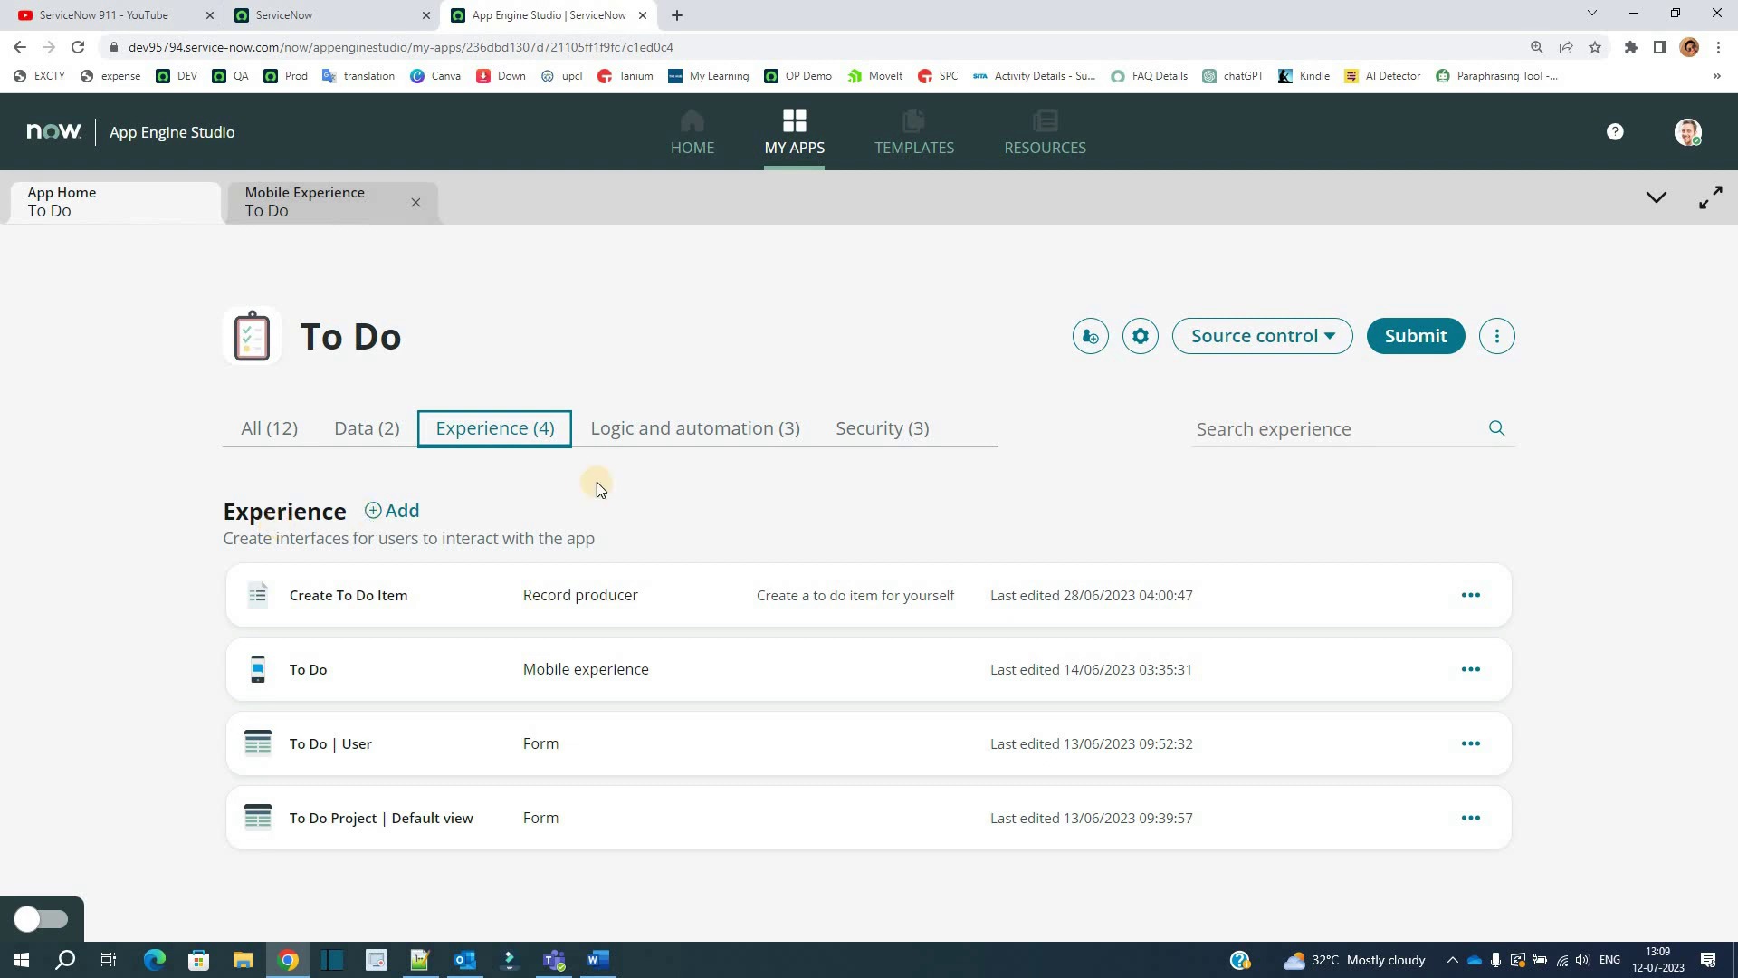
left_click(683, 435)
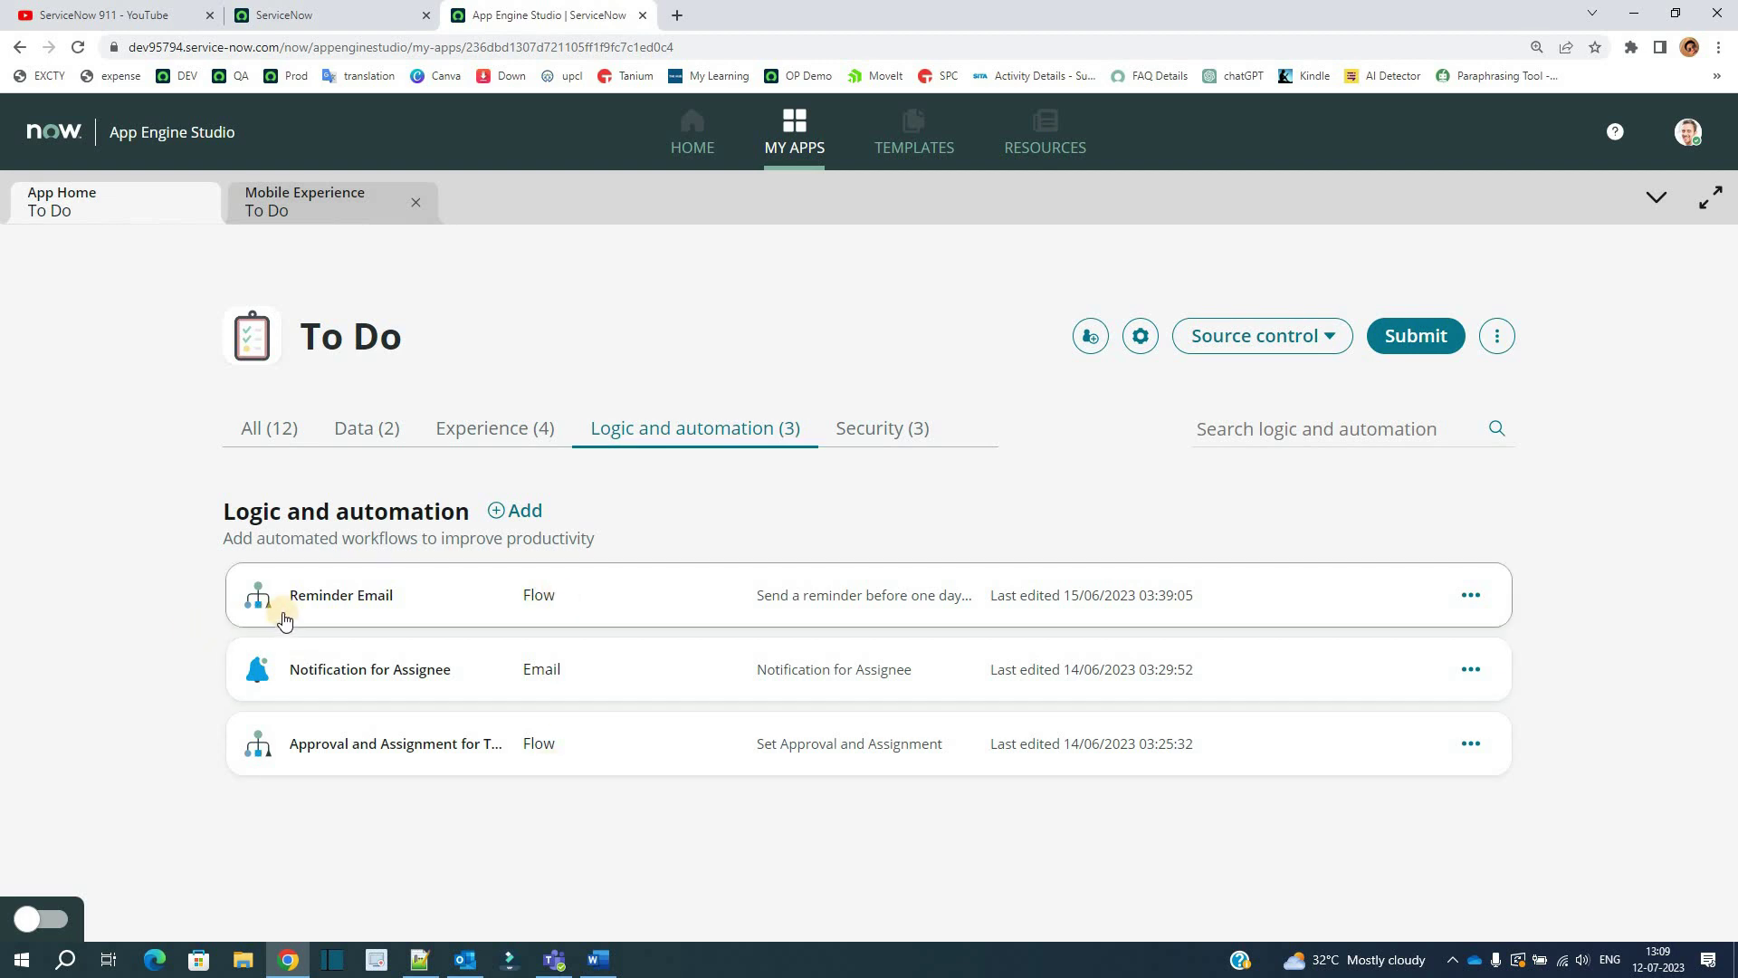
Step: Open the Reminder Email flow with its daily 01:00 trigger, lookup, loop and Send Email action
left_click_drag(283, 613, 402, 623)
left_click(403, 623)
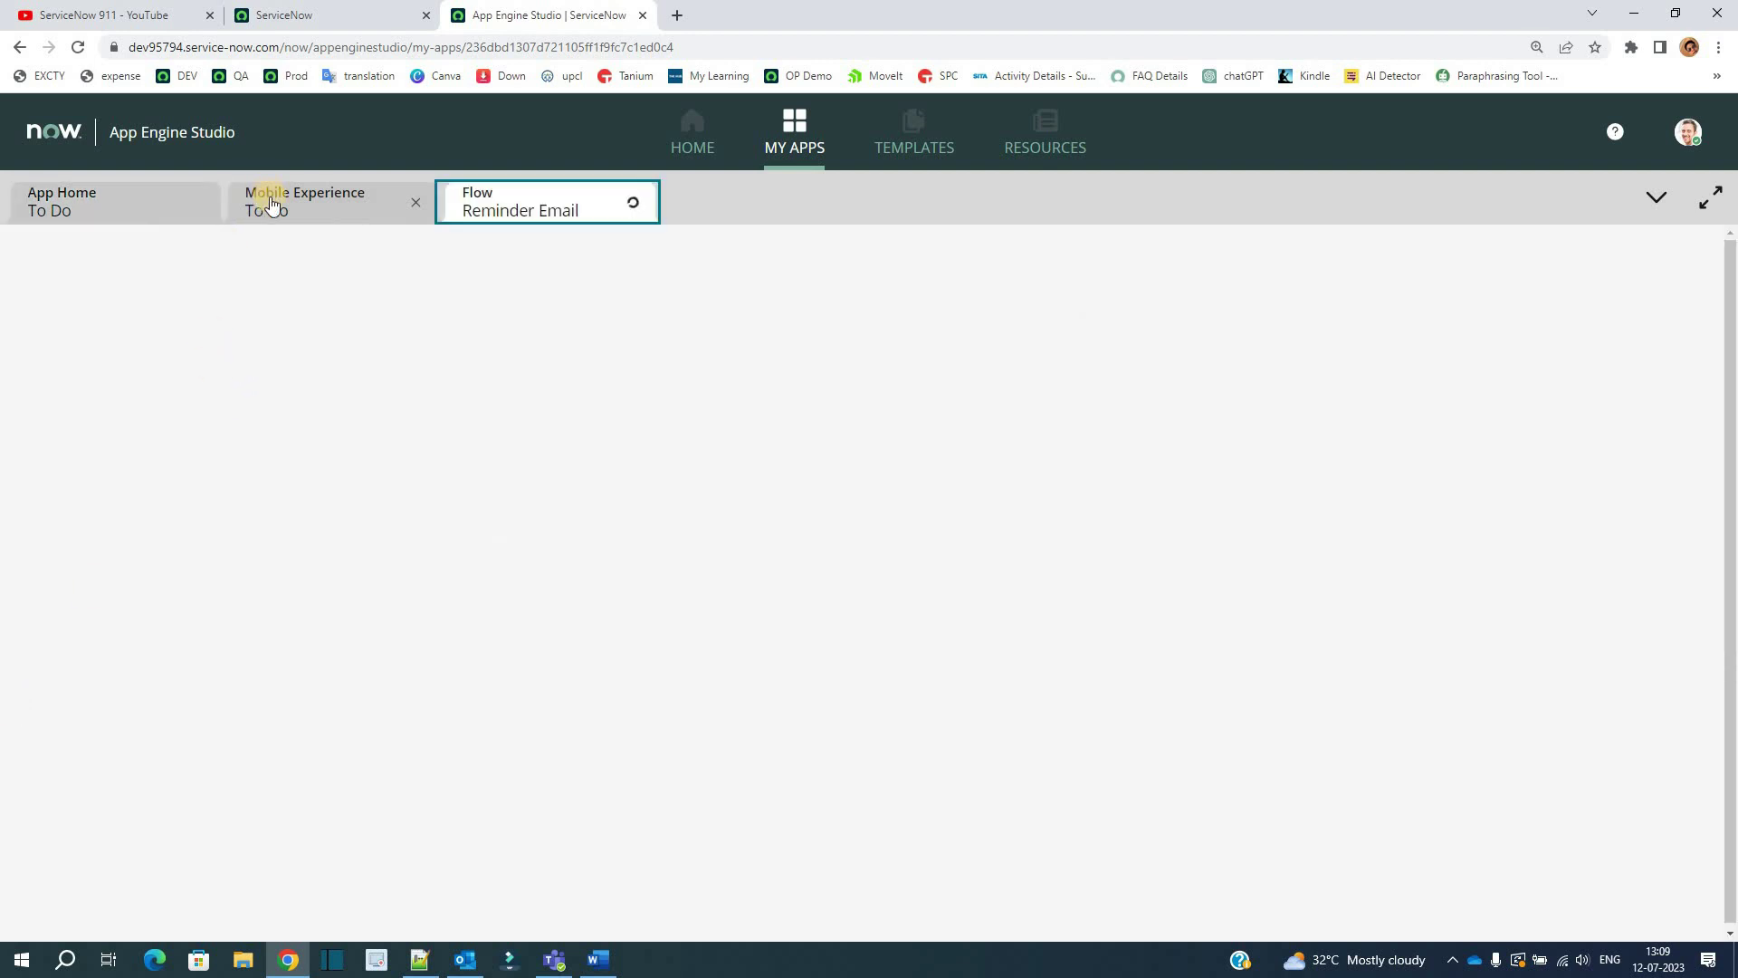
left_click(213, 210)
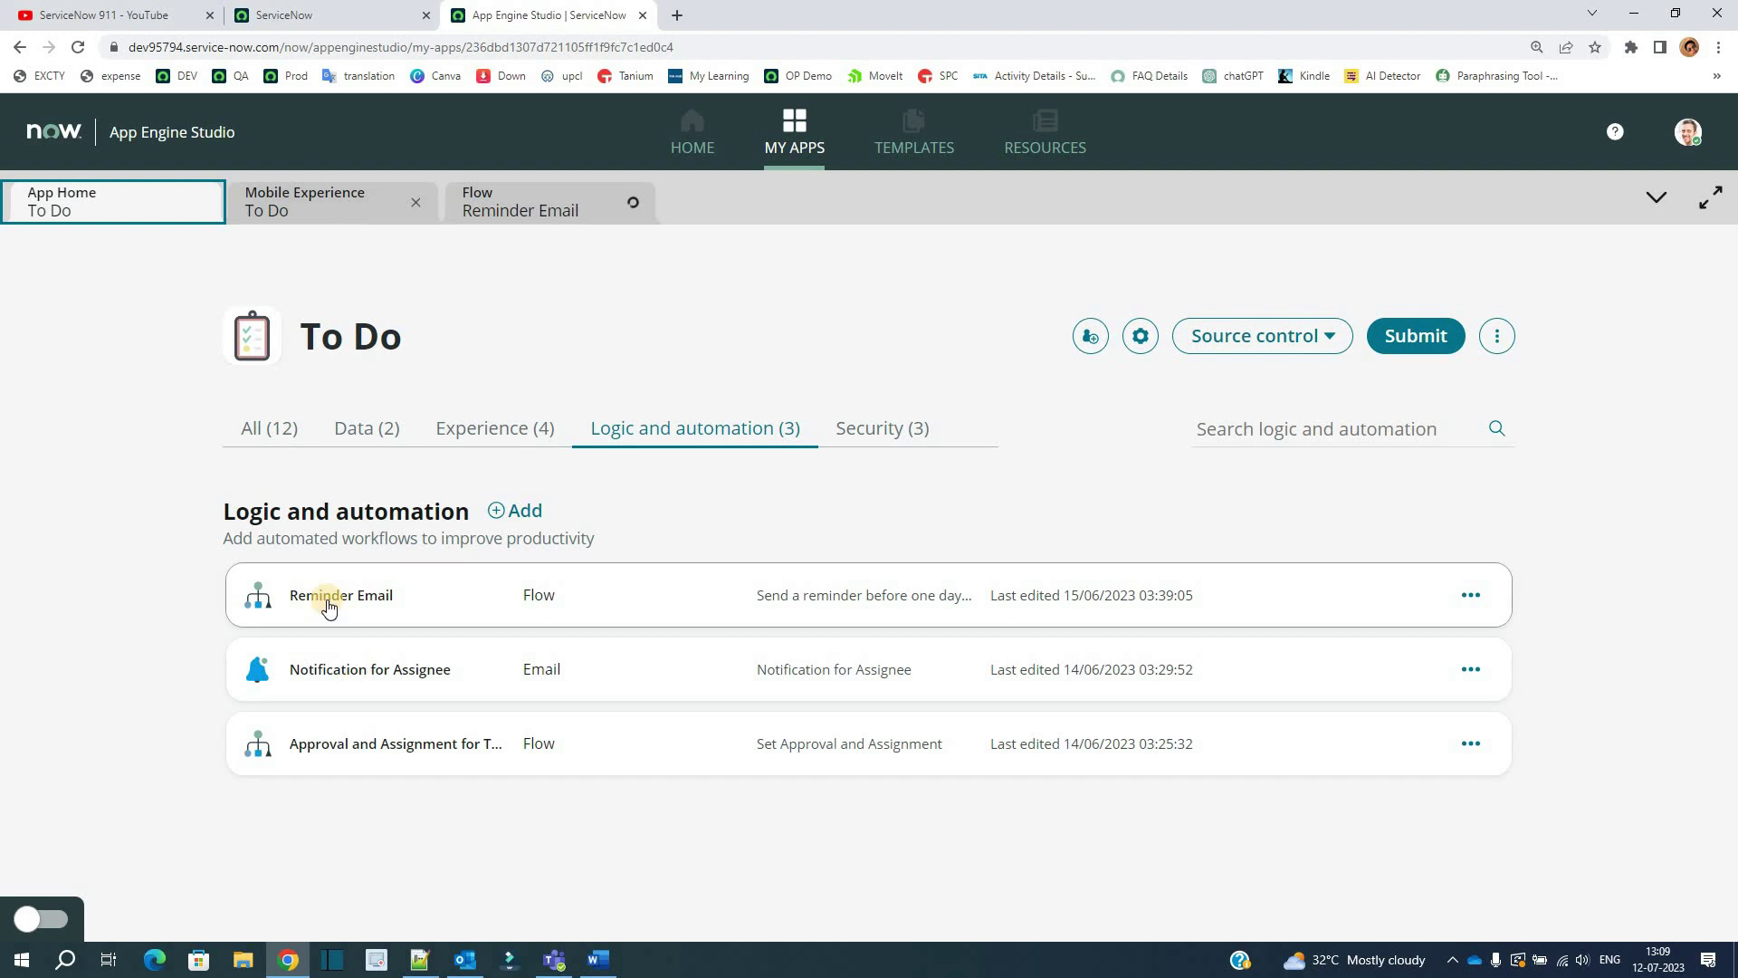
left_click(534, 203)
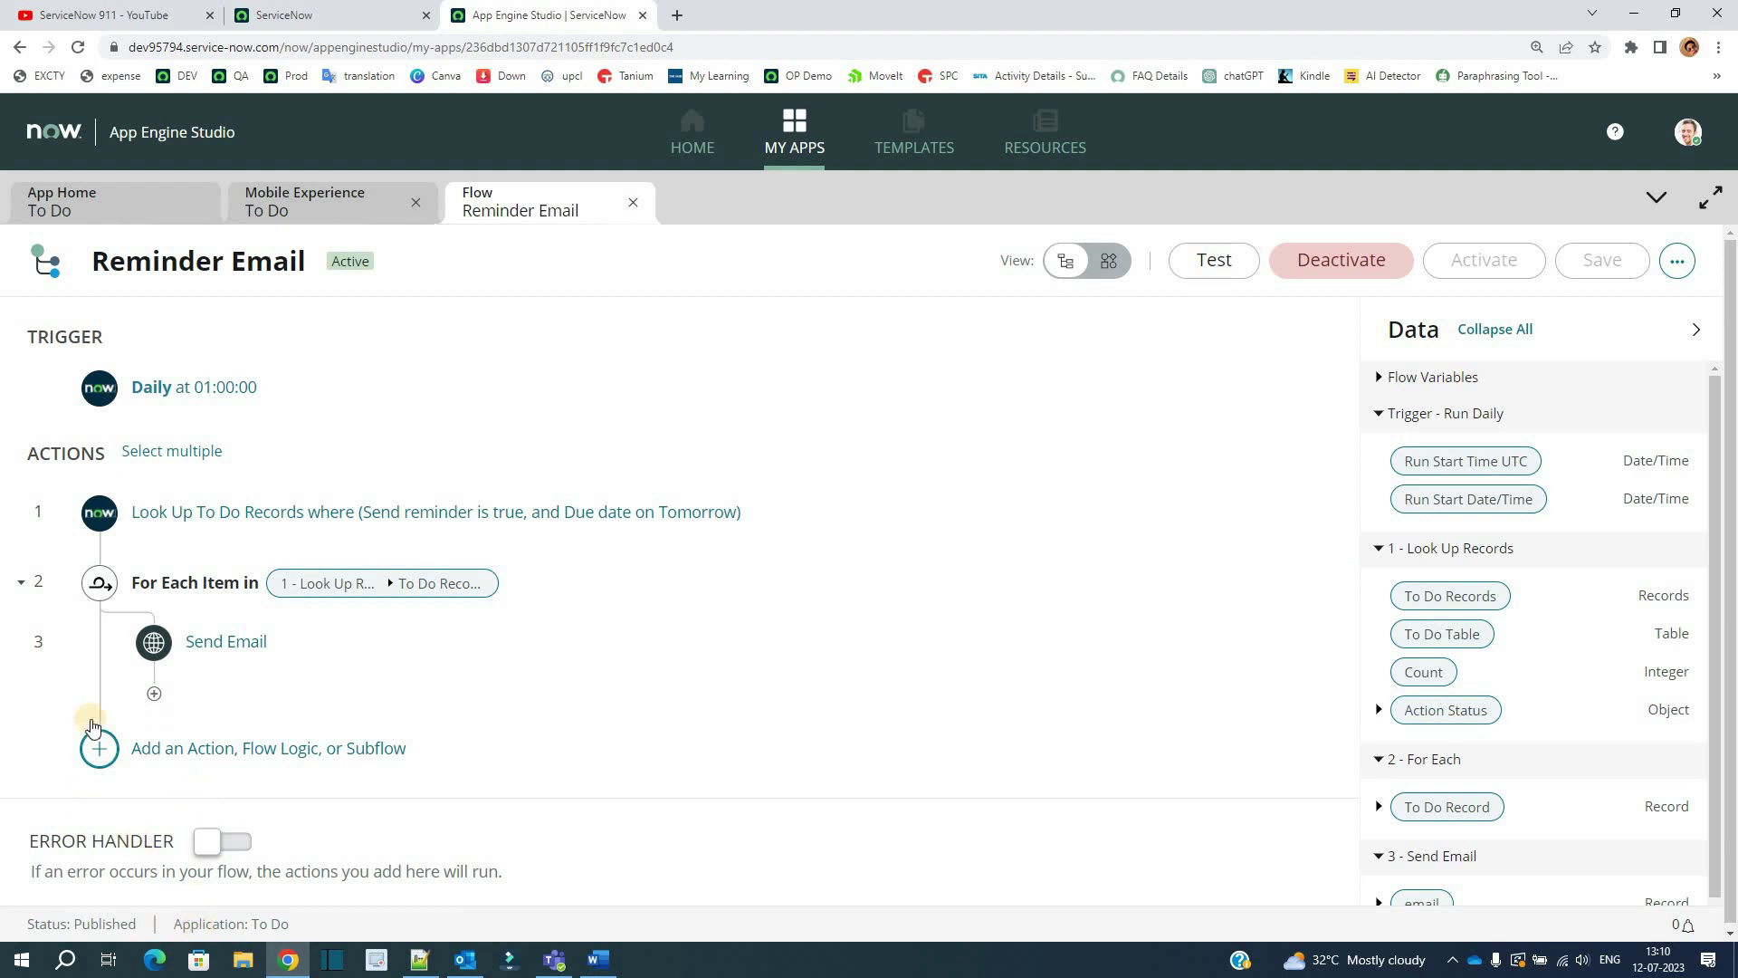
Step: Select the flow title, then expand Look Up To Do Records: Send reminder true, Due date Tomorrow
left_click(152, 261)
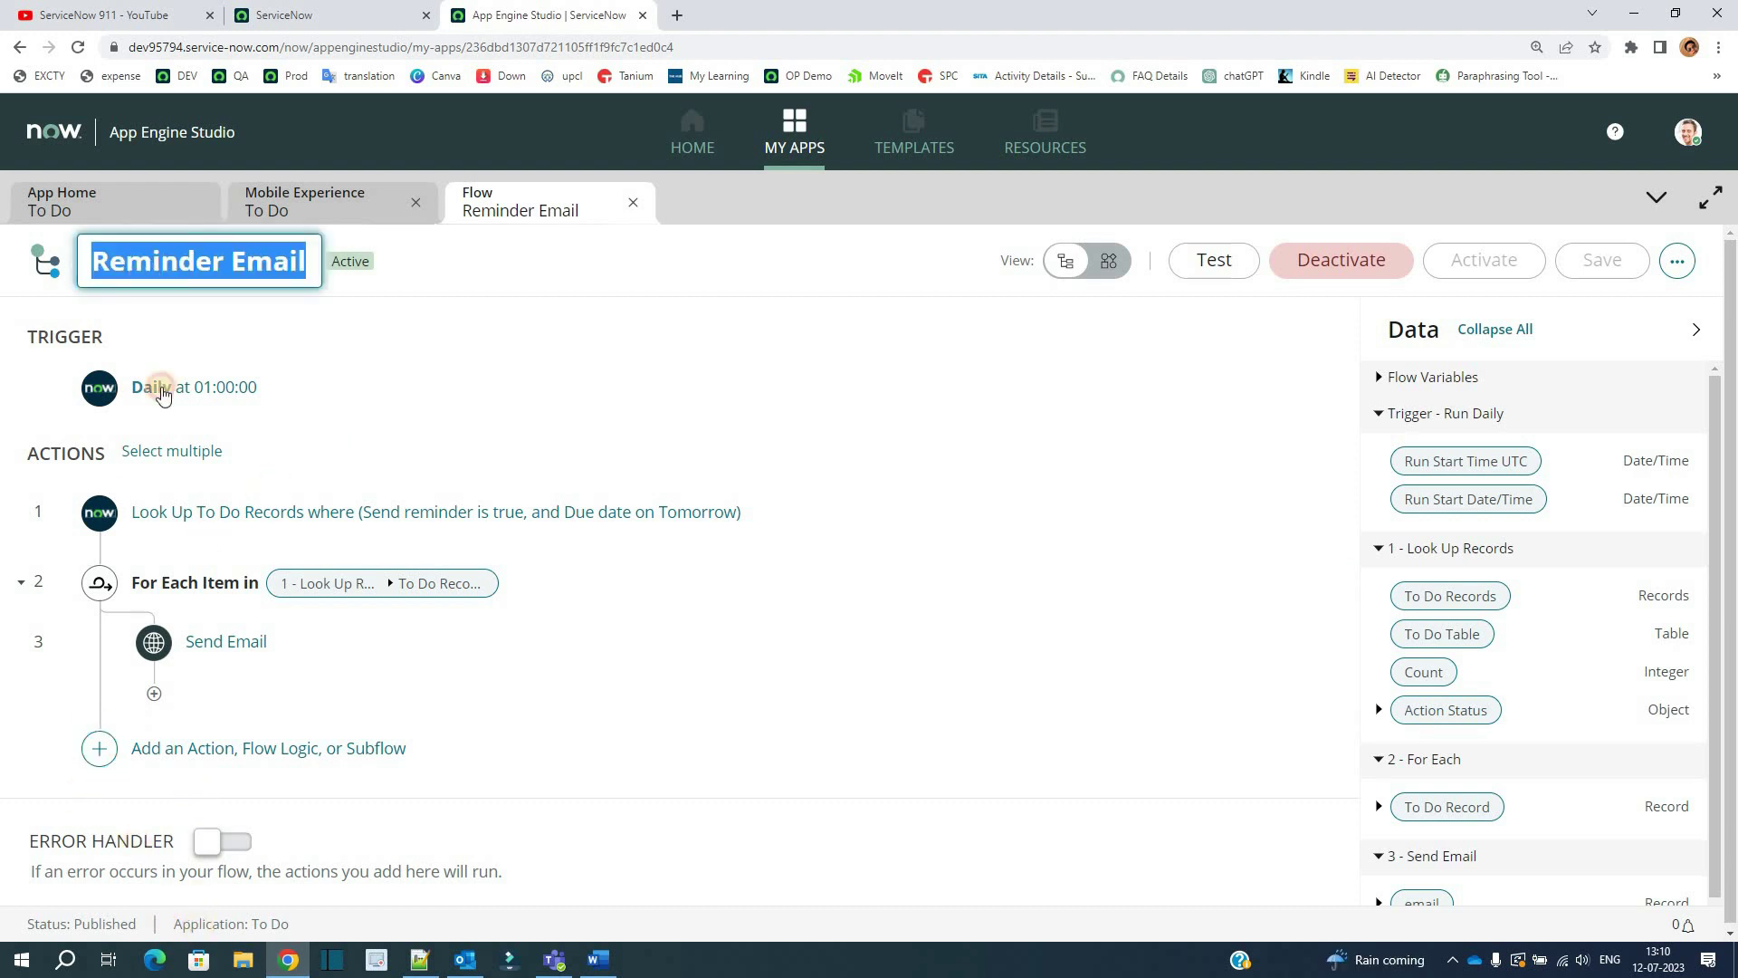
double_click(158, 263)
triple_click(159, 268)
left_click(199, 334)
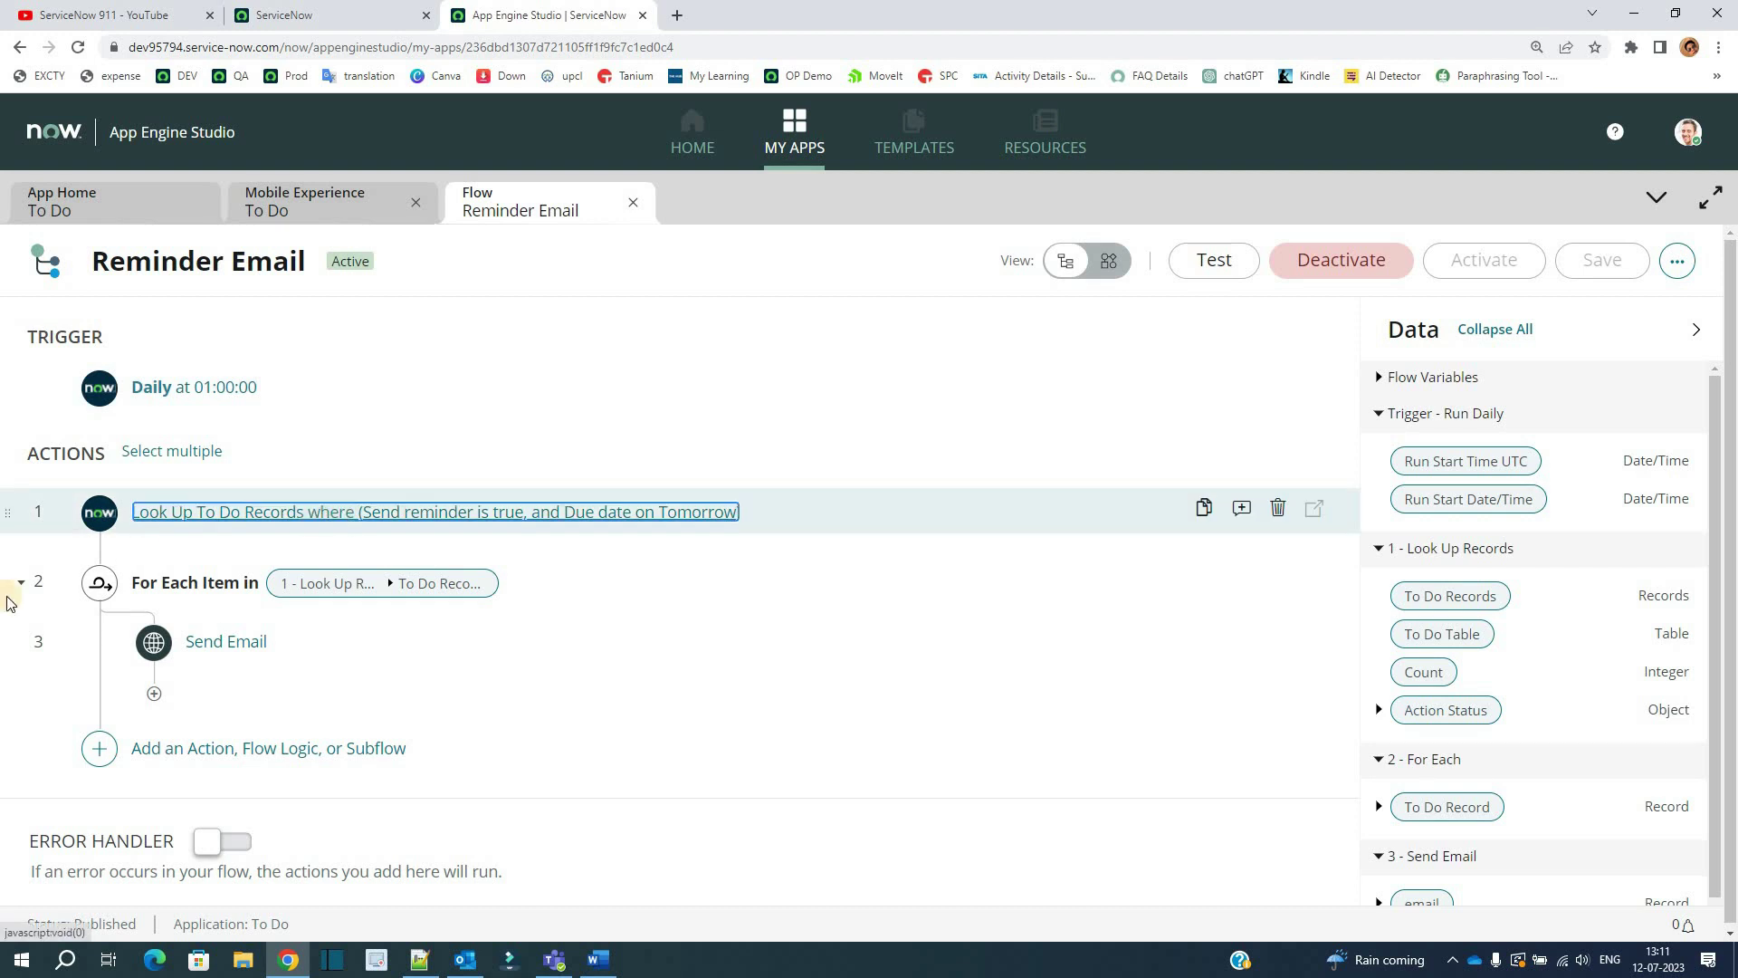
left_click(343, 527)
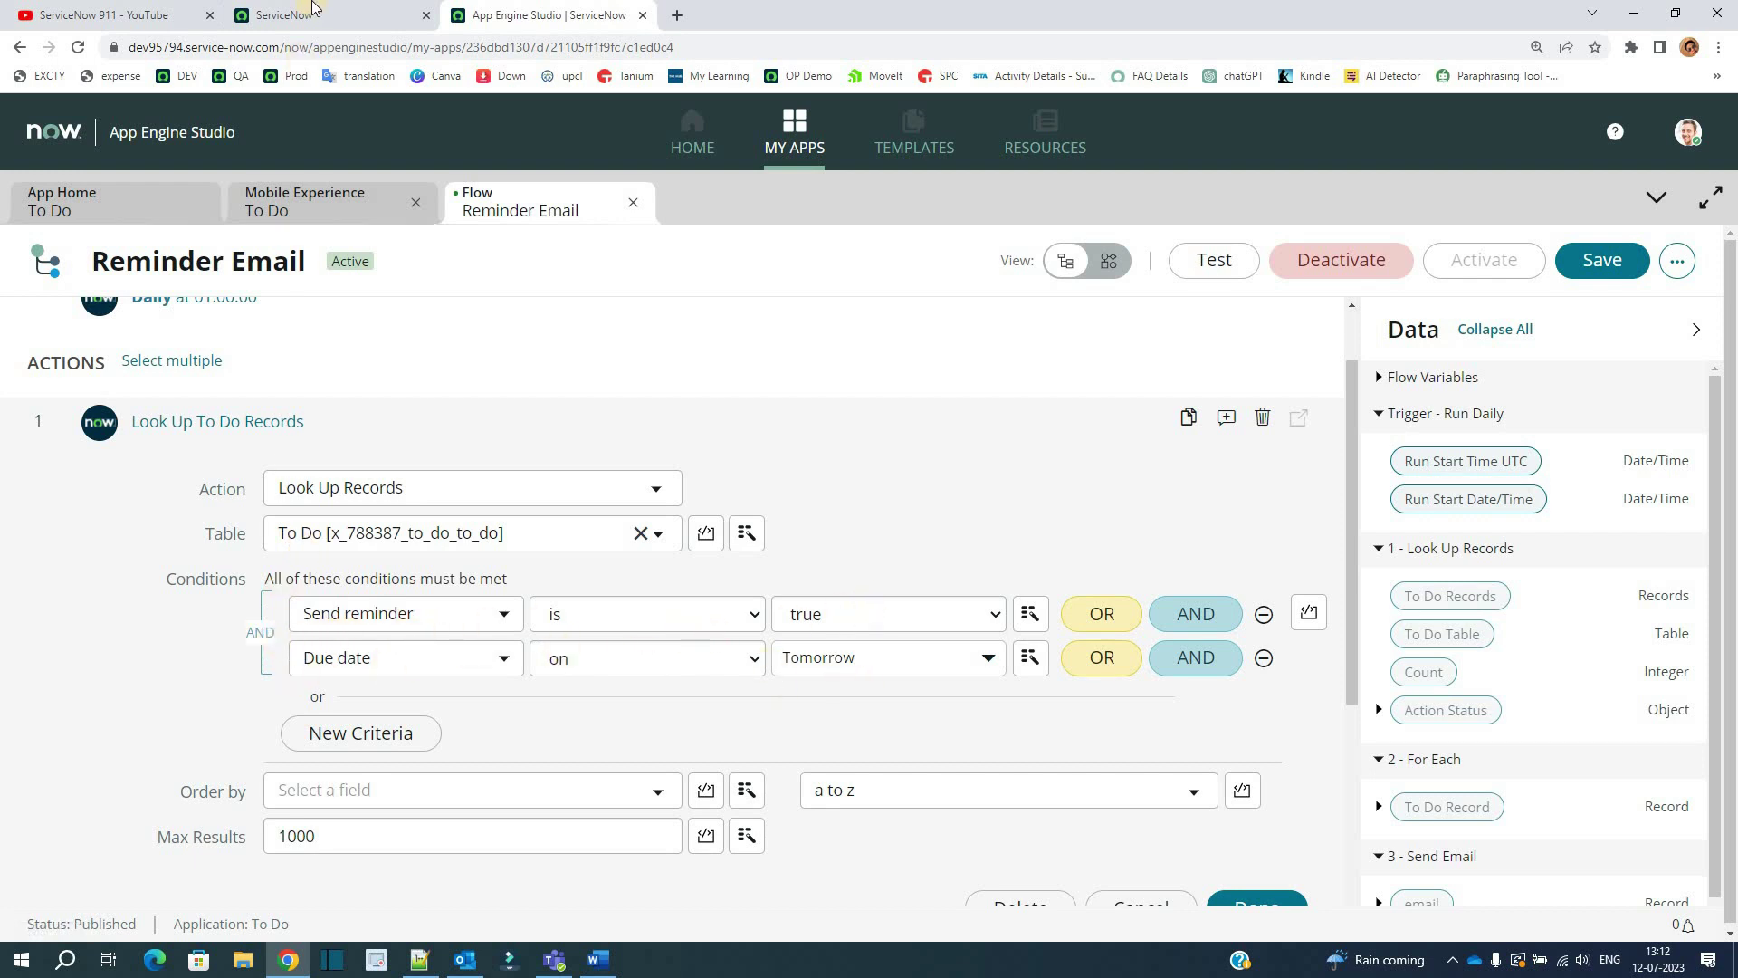
left_click(121, 218)
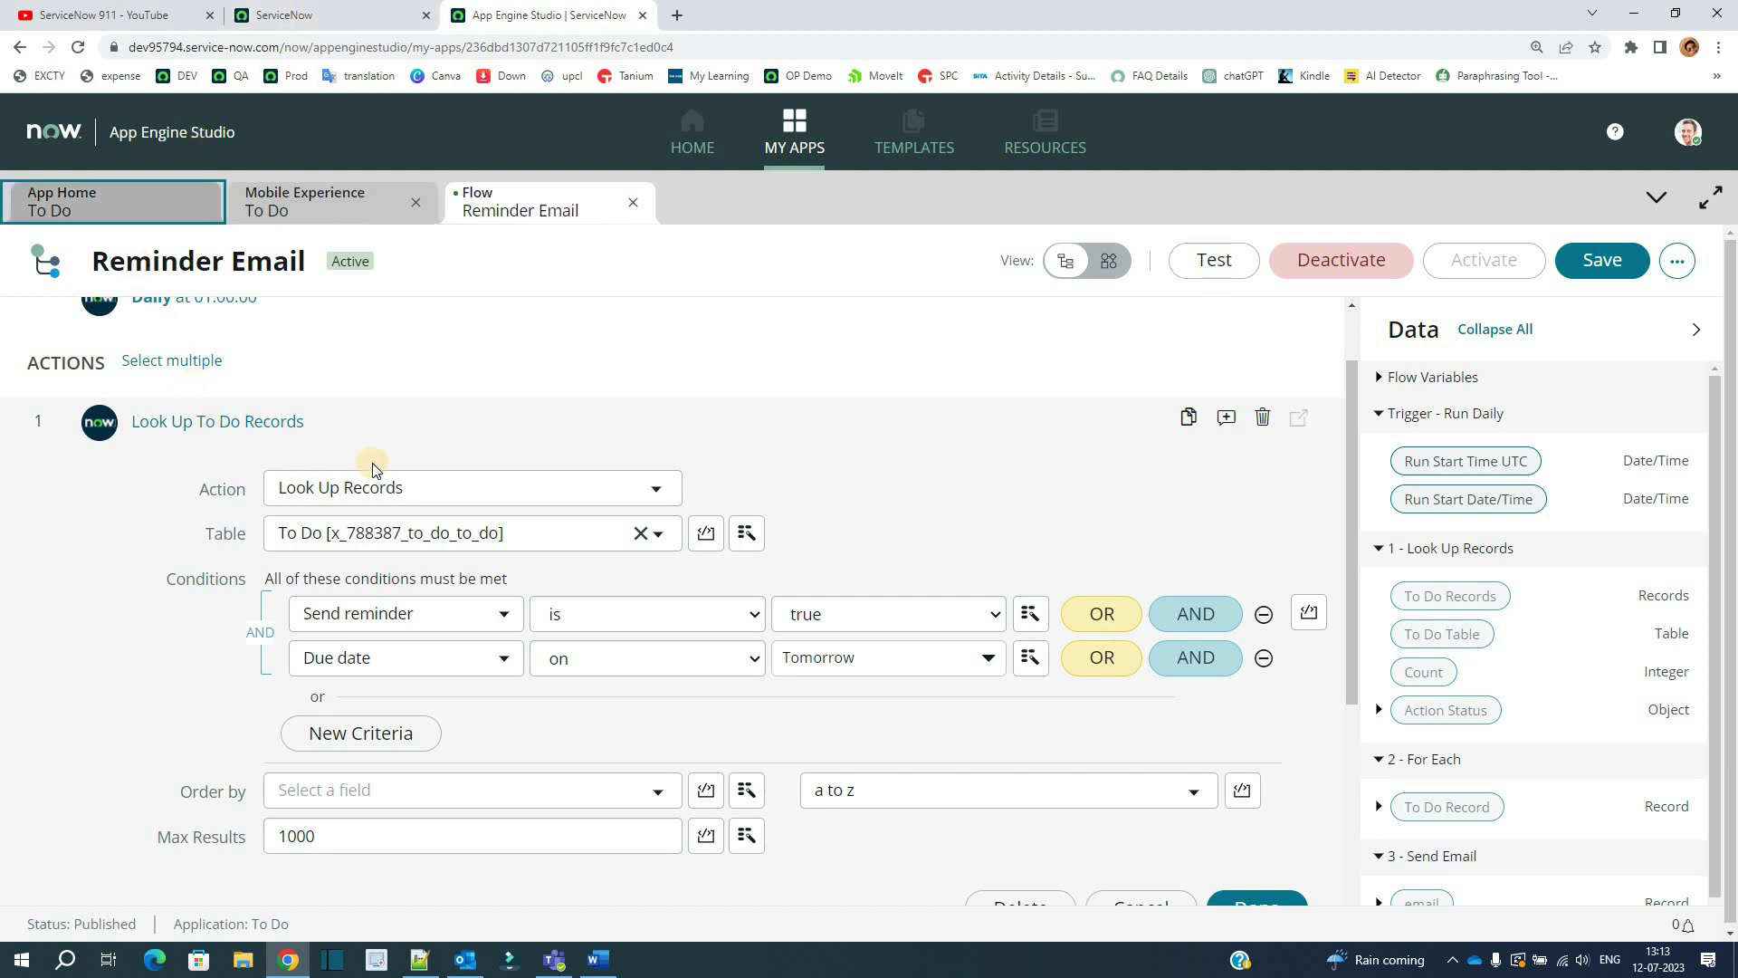
left_click(367, 430)
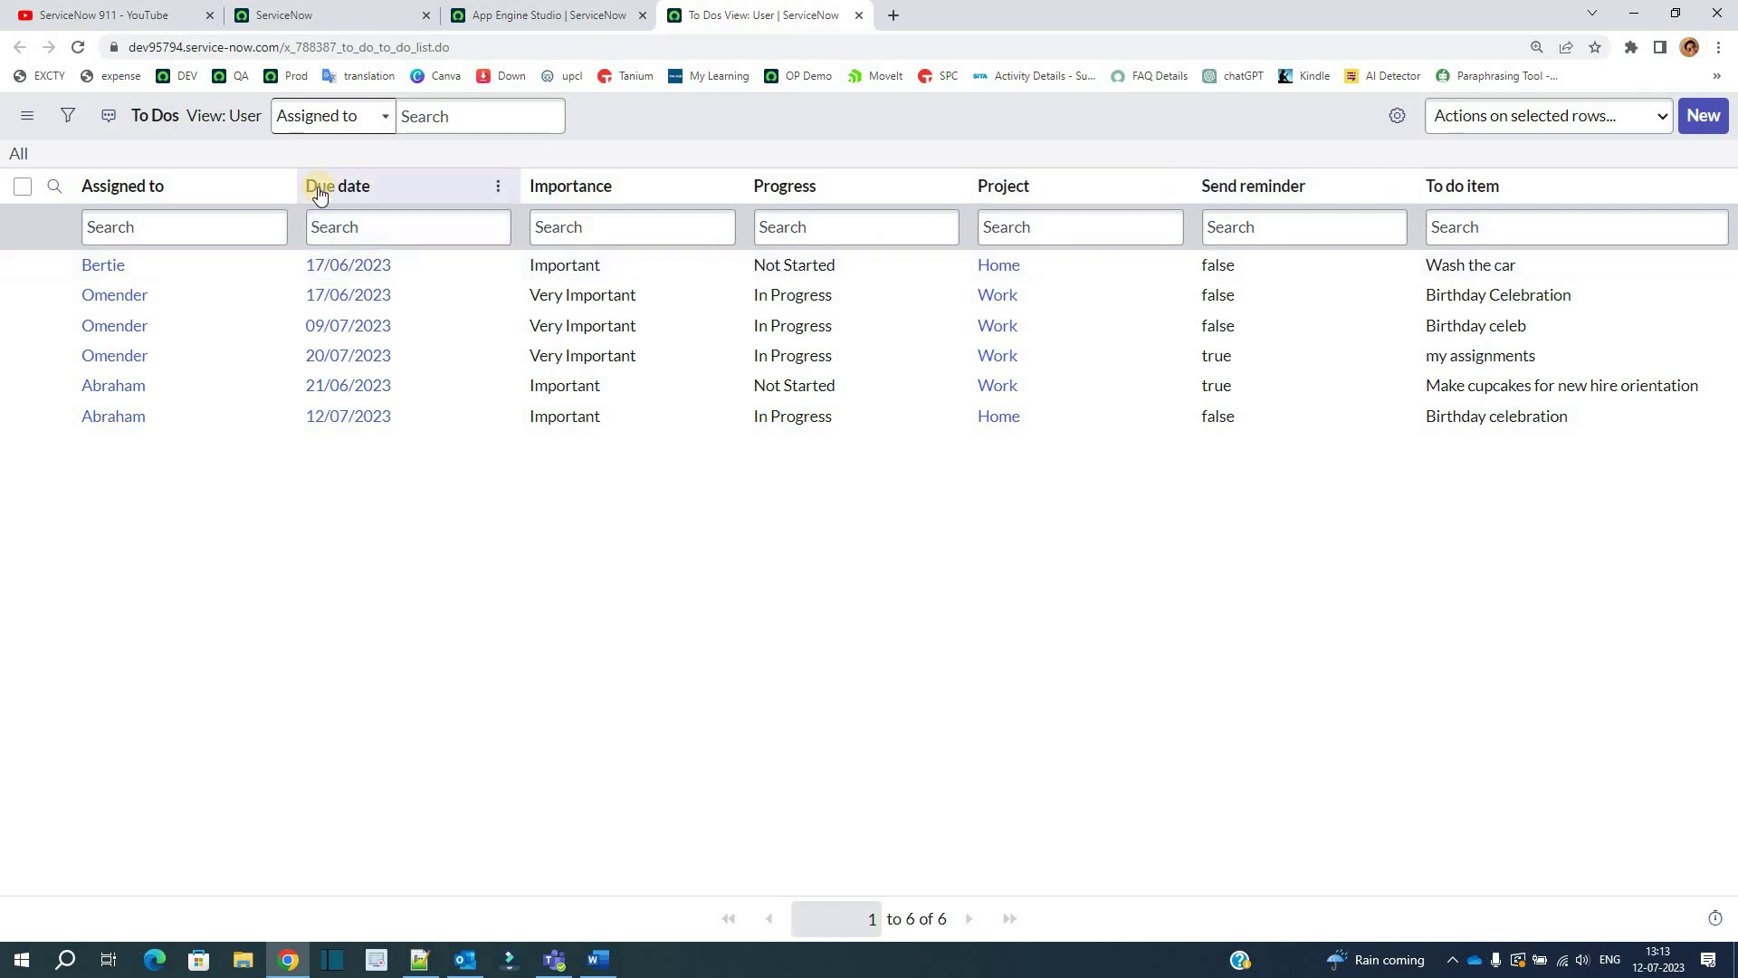
left_click(573, 15)
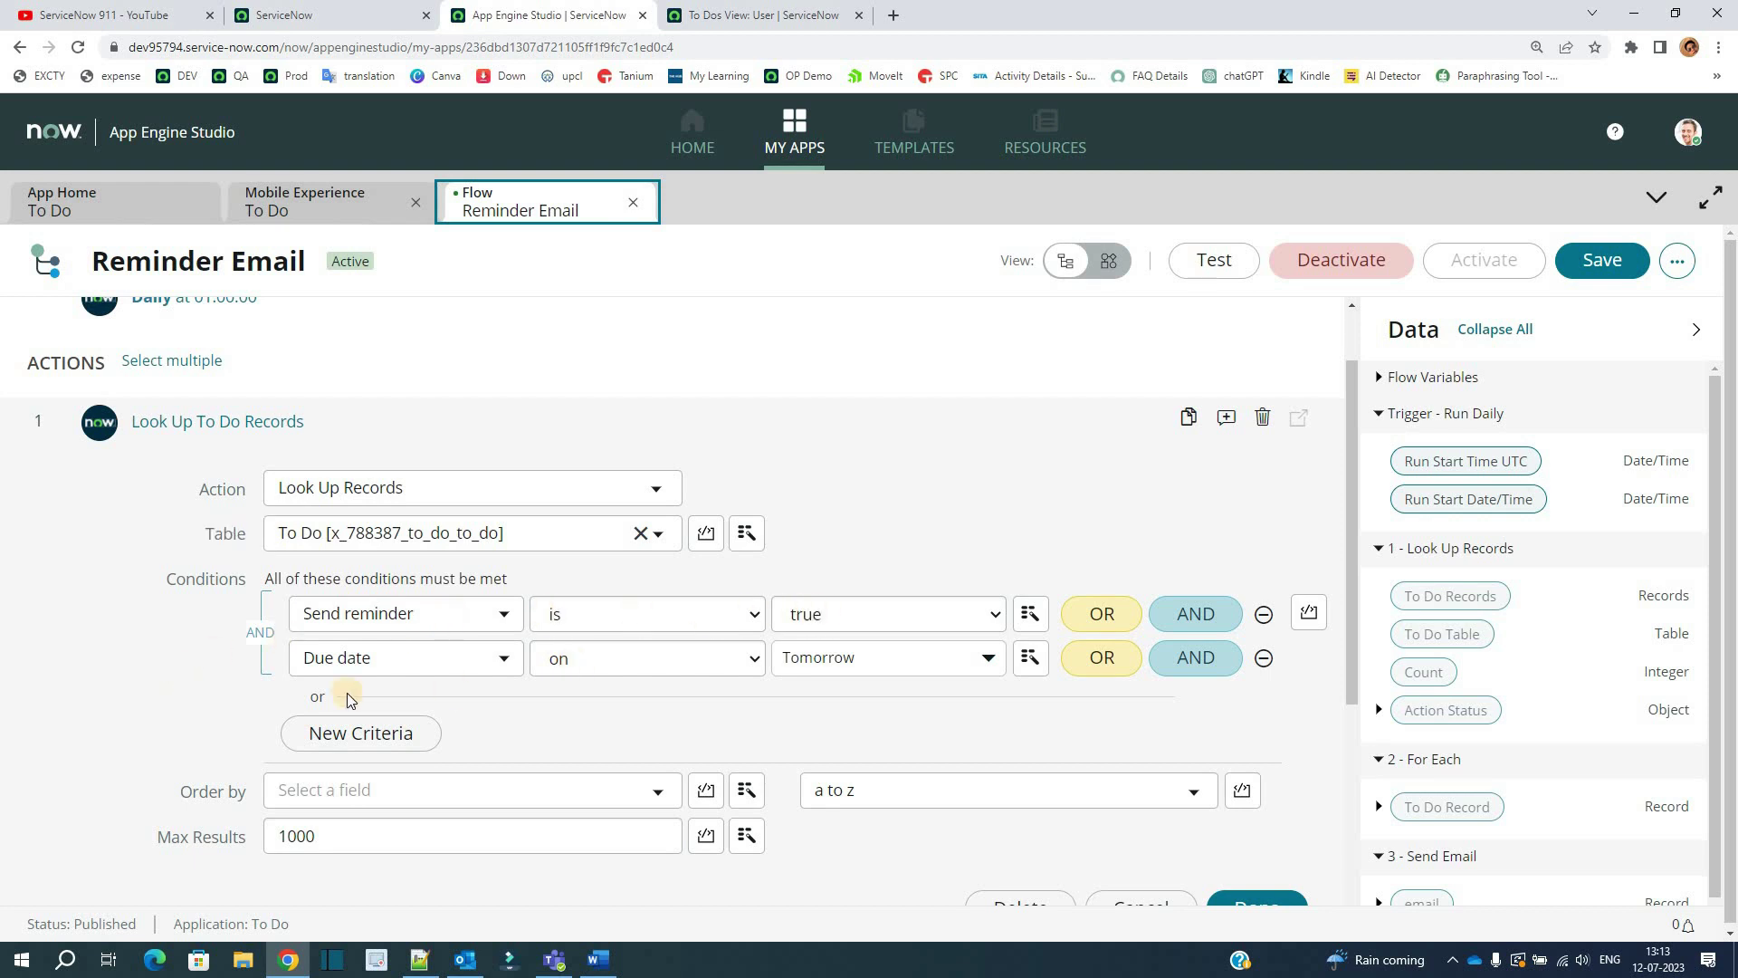
Step: Review the Send Email step's To, Subject and Body, then return to the To Do app home
scroll(105, 860, "down", 4)
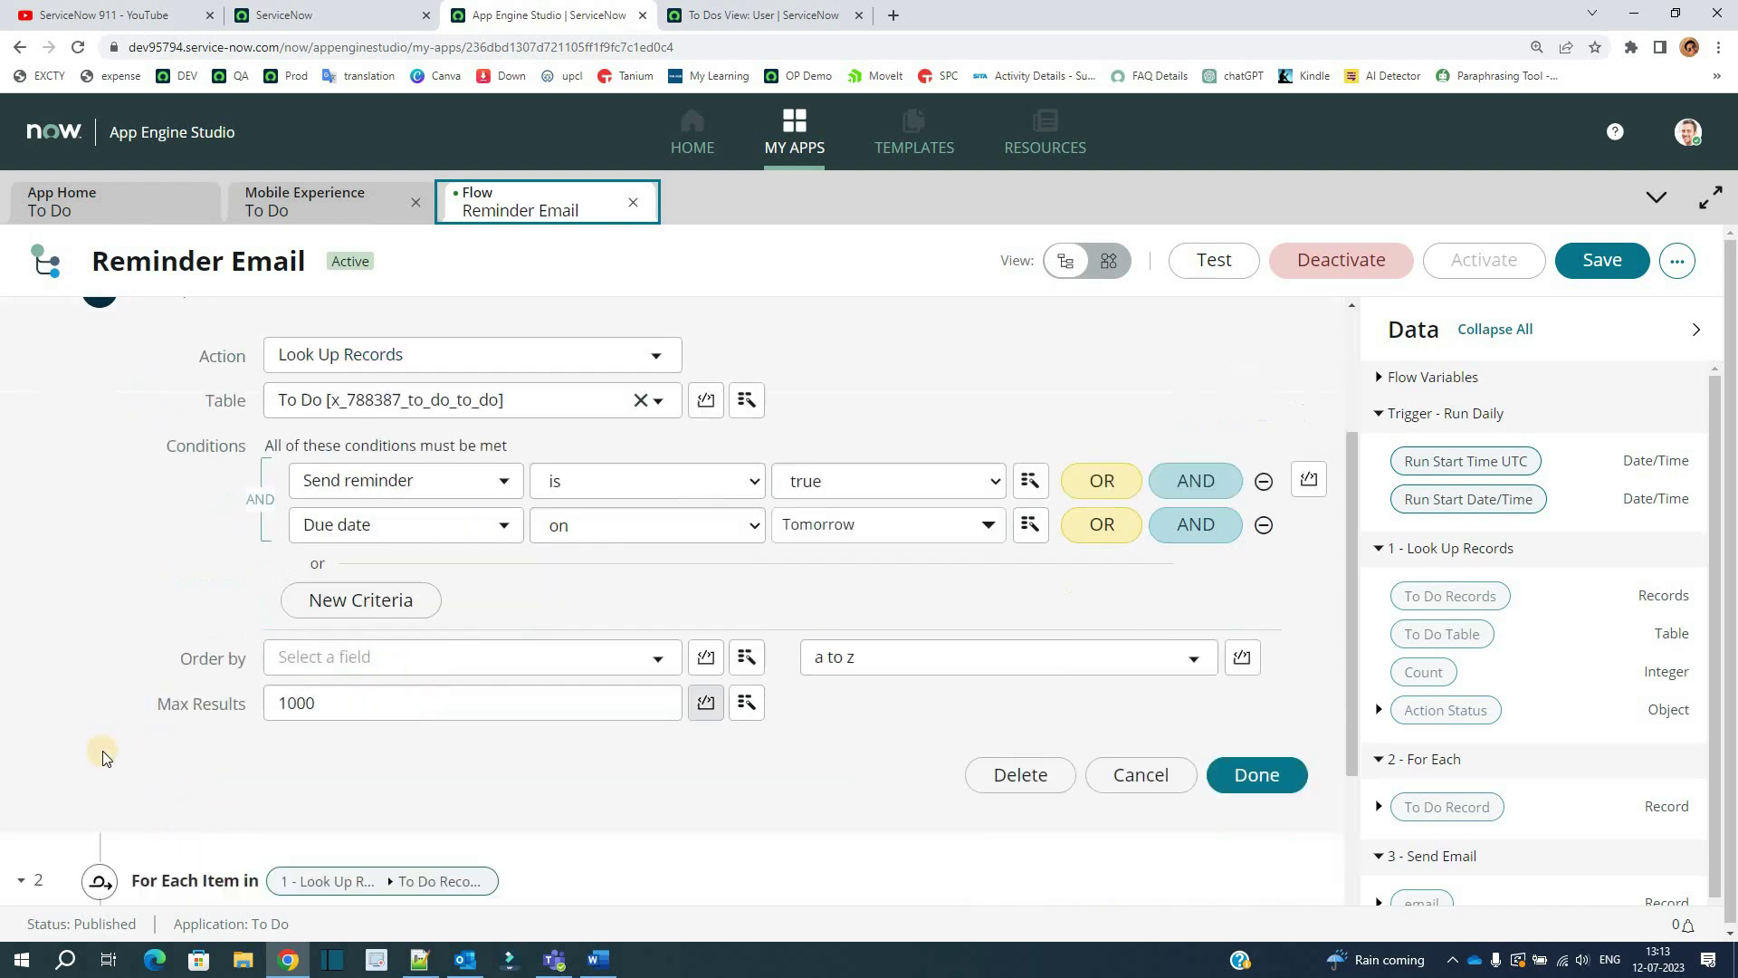
scroll(601, 438, "up", 3)
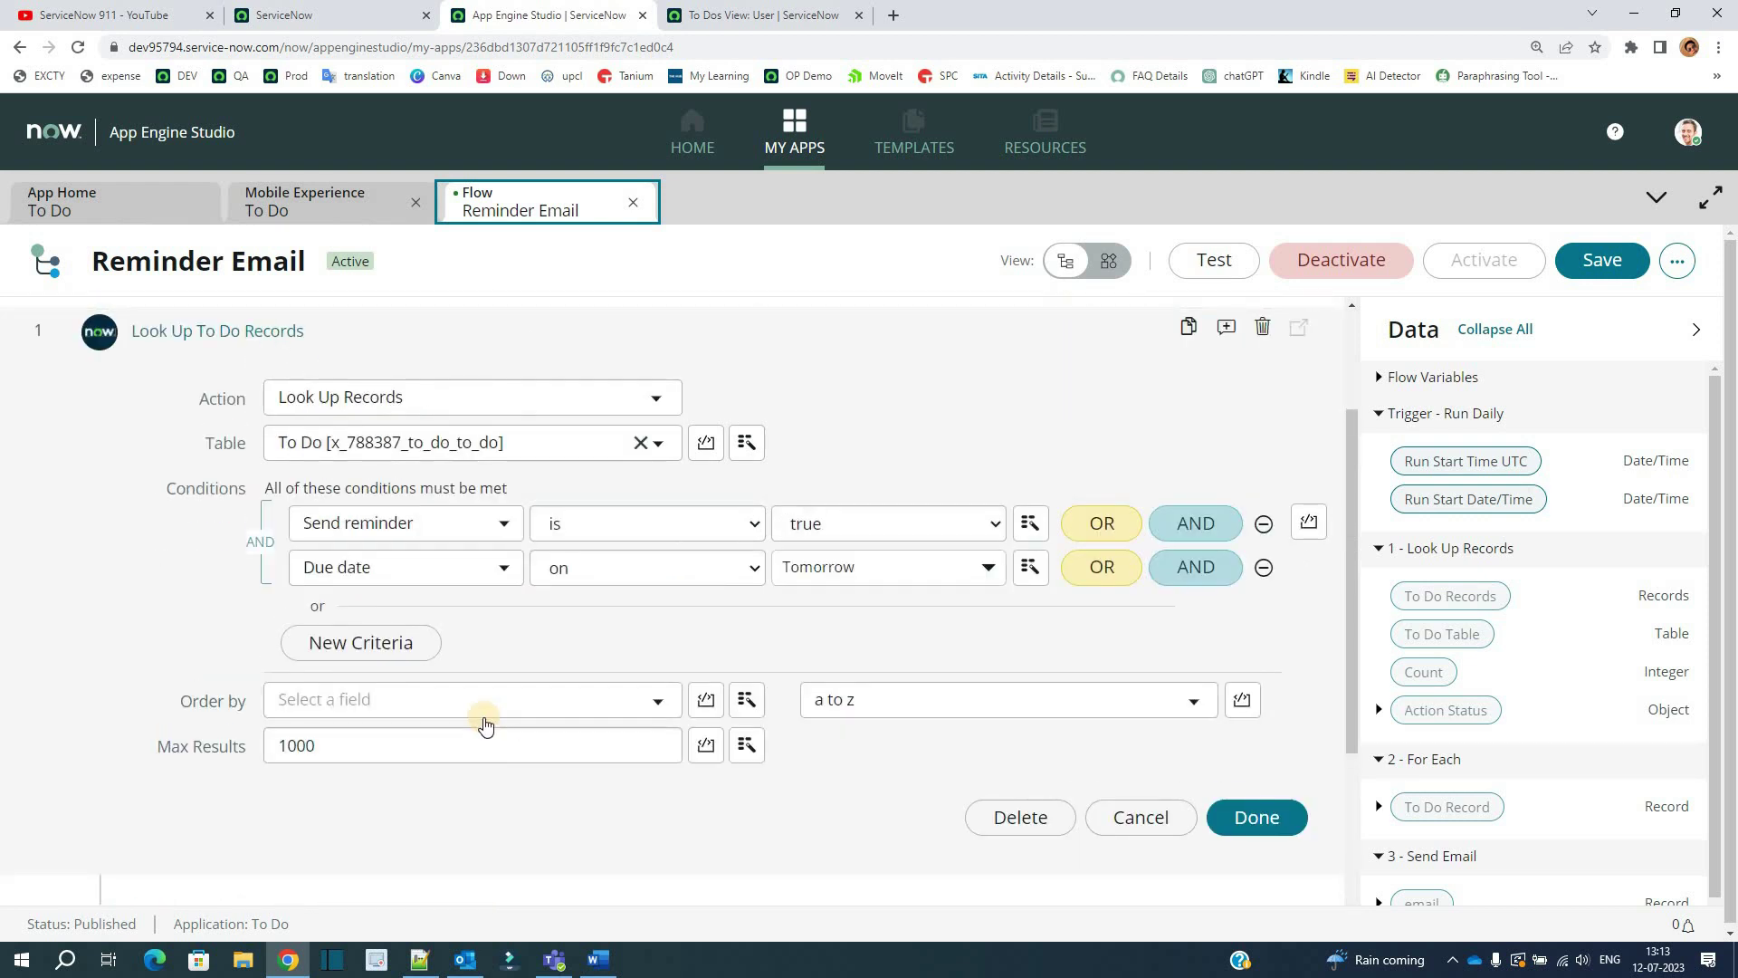
scroll(450, 685, "down", 3)
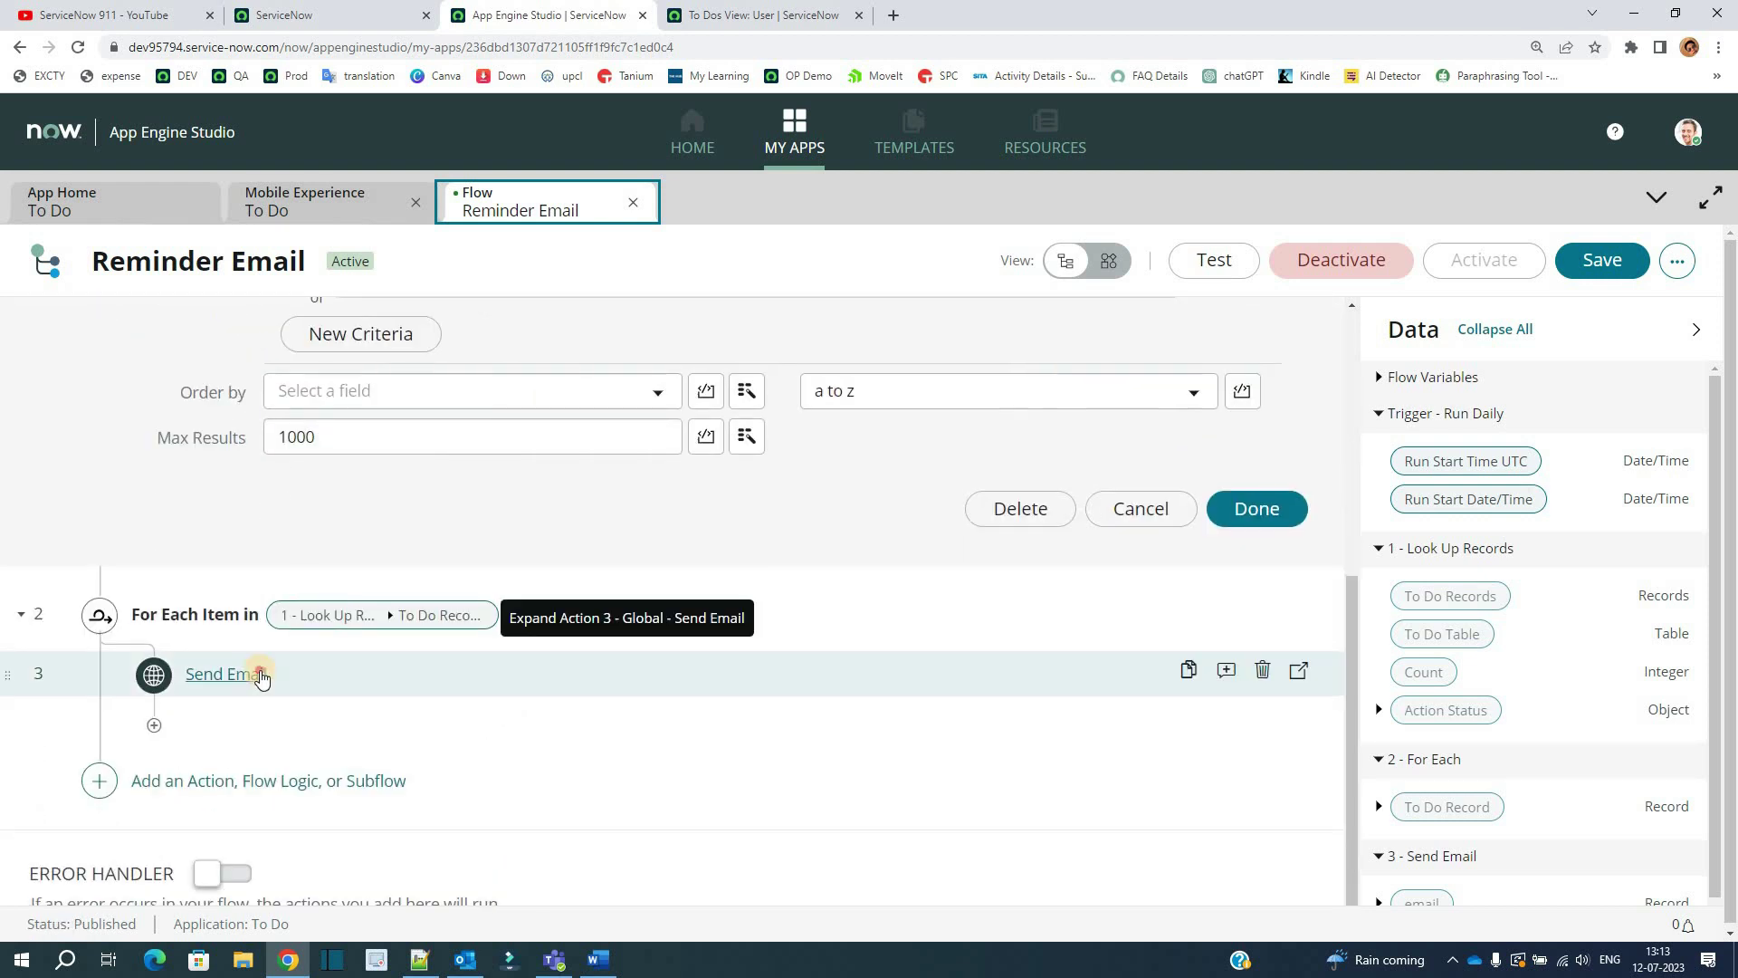
left_click(257, 673)
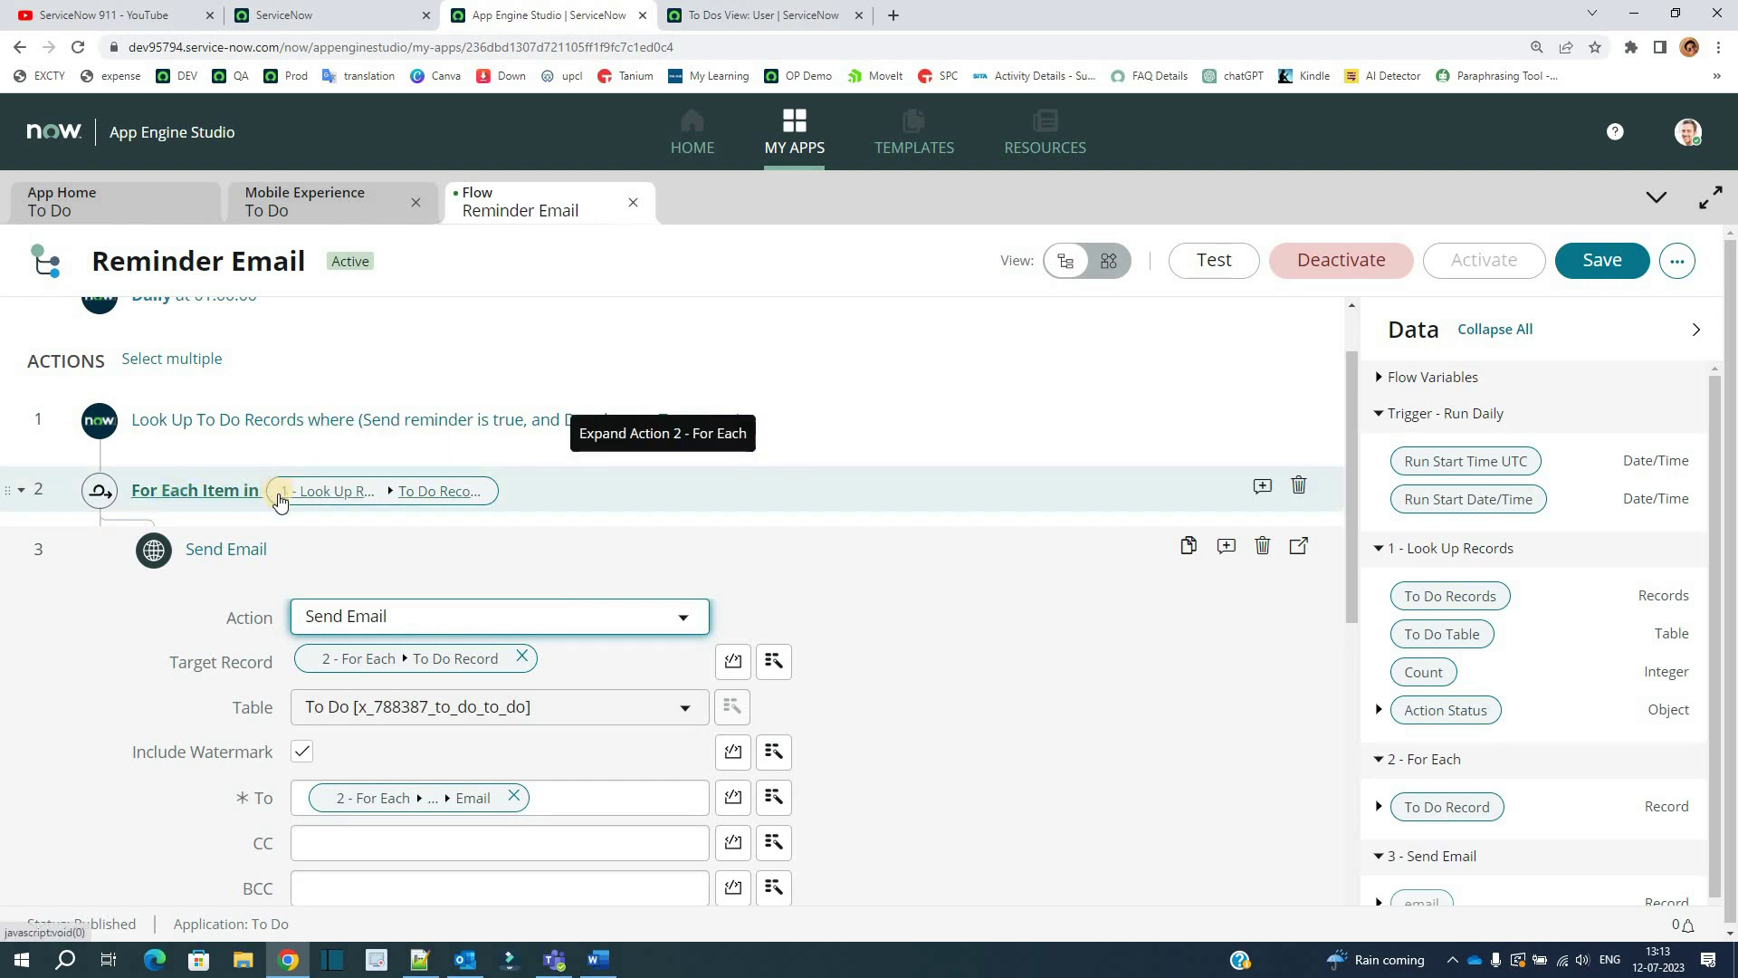
scroll(609, 699, "down", 1)
left_click(602, 706)
scroll(615, 633, "down", 4)
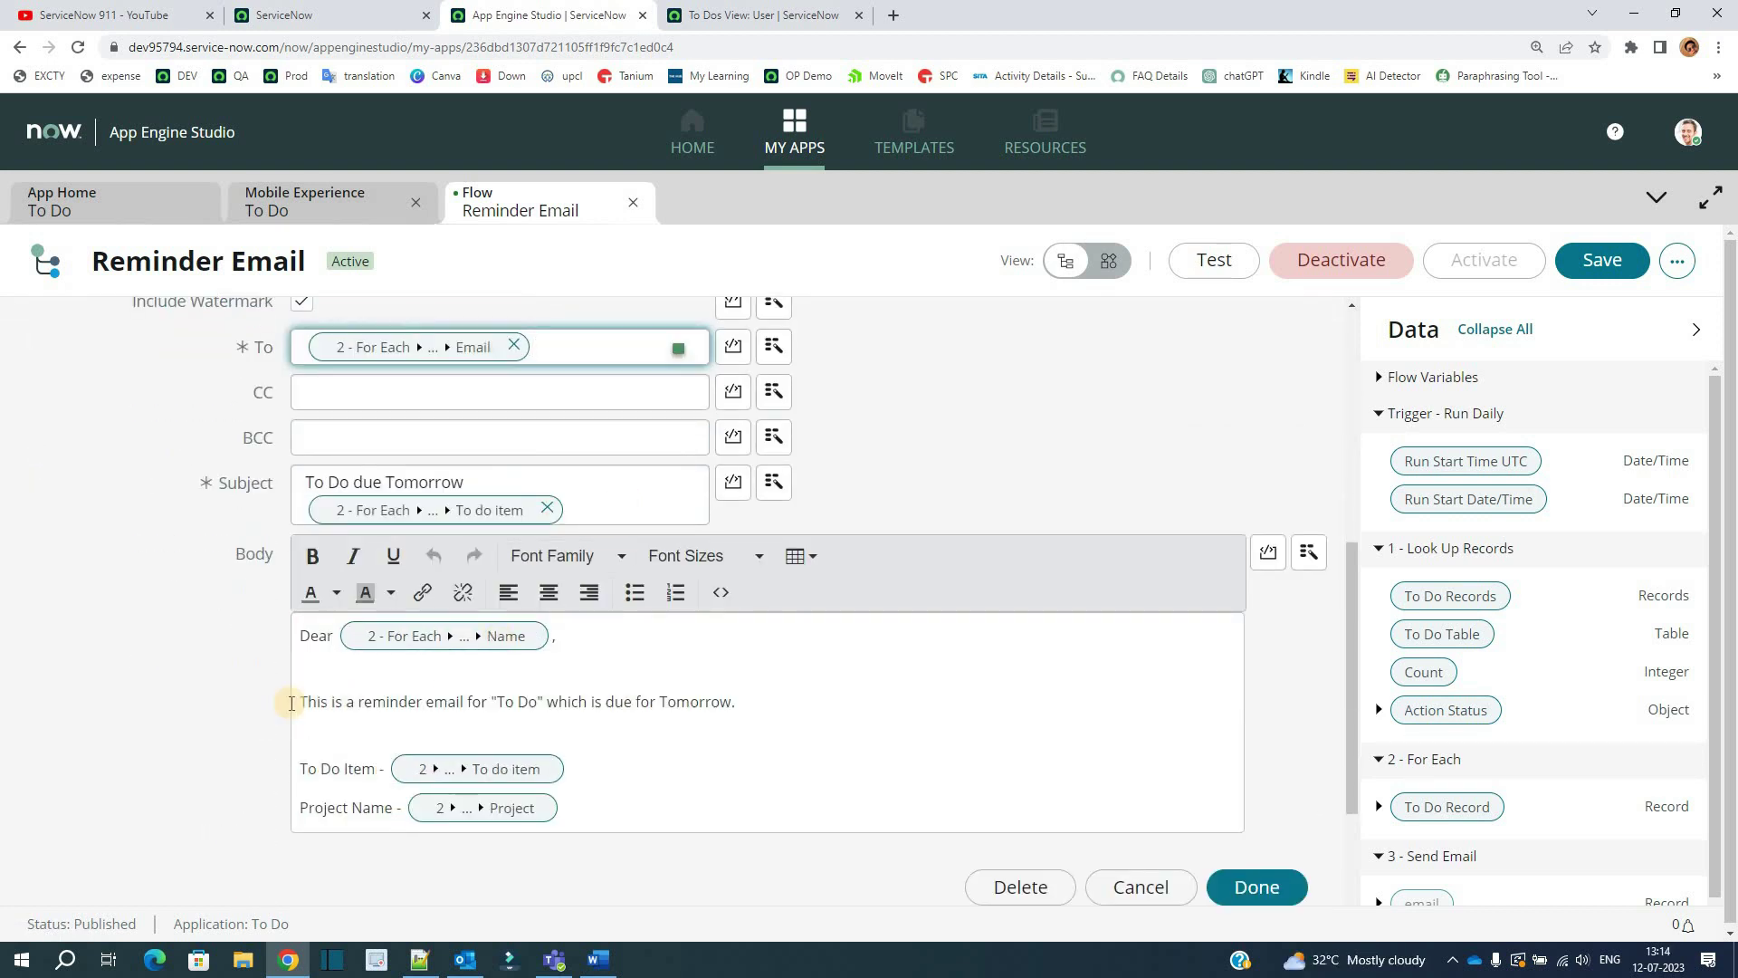
triple_click(336, 706)
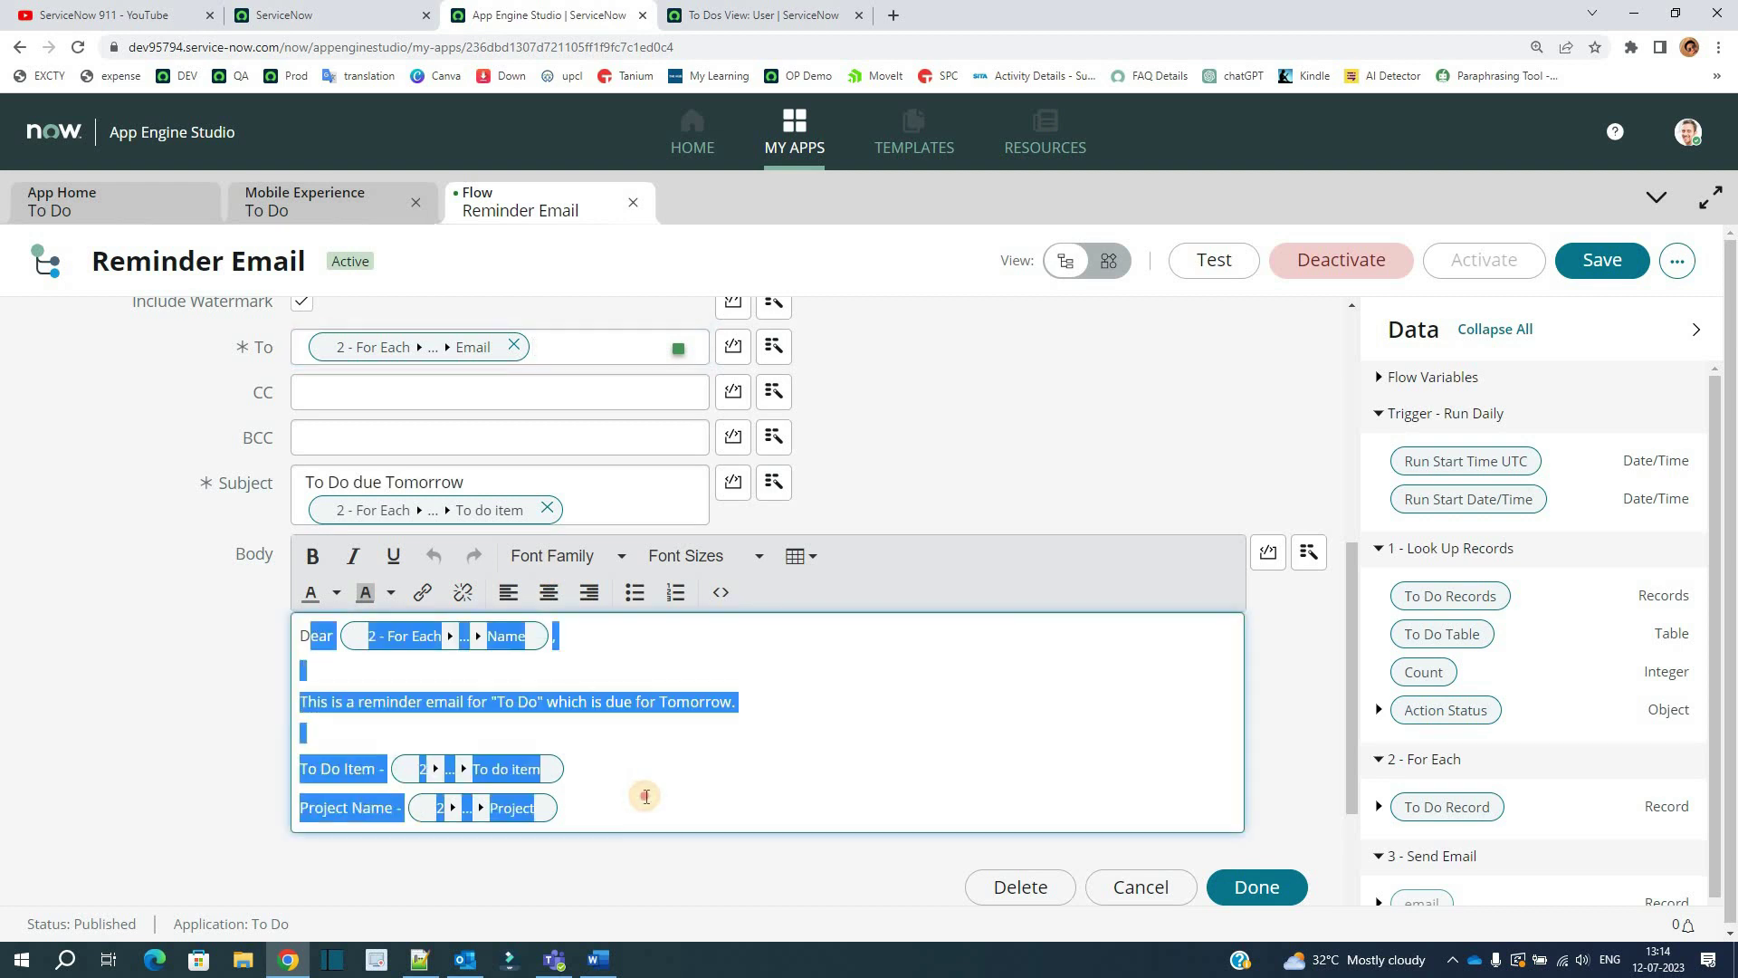
left_click(88, 760)
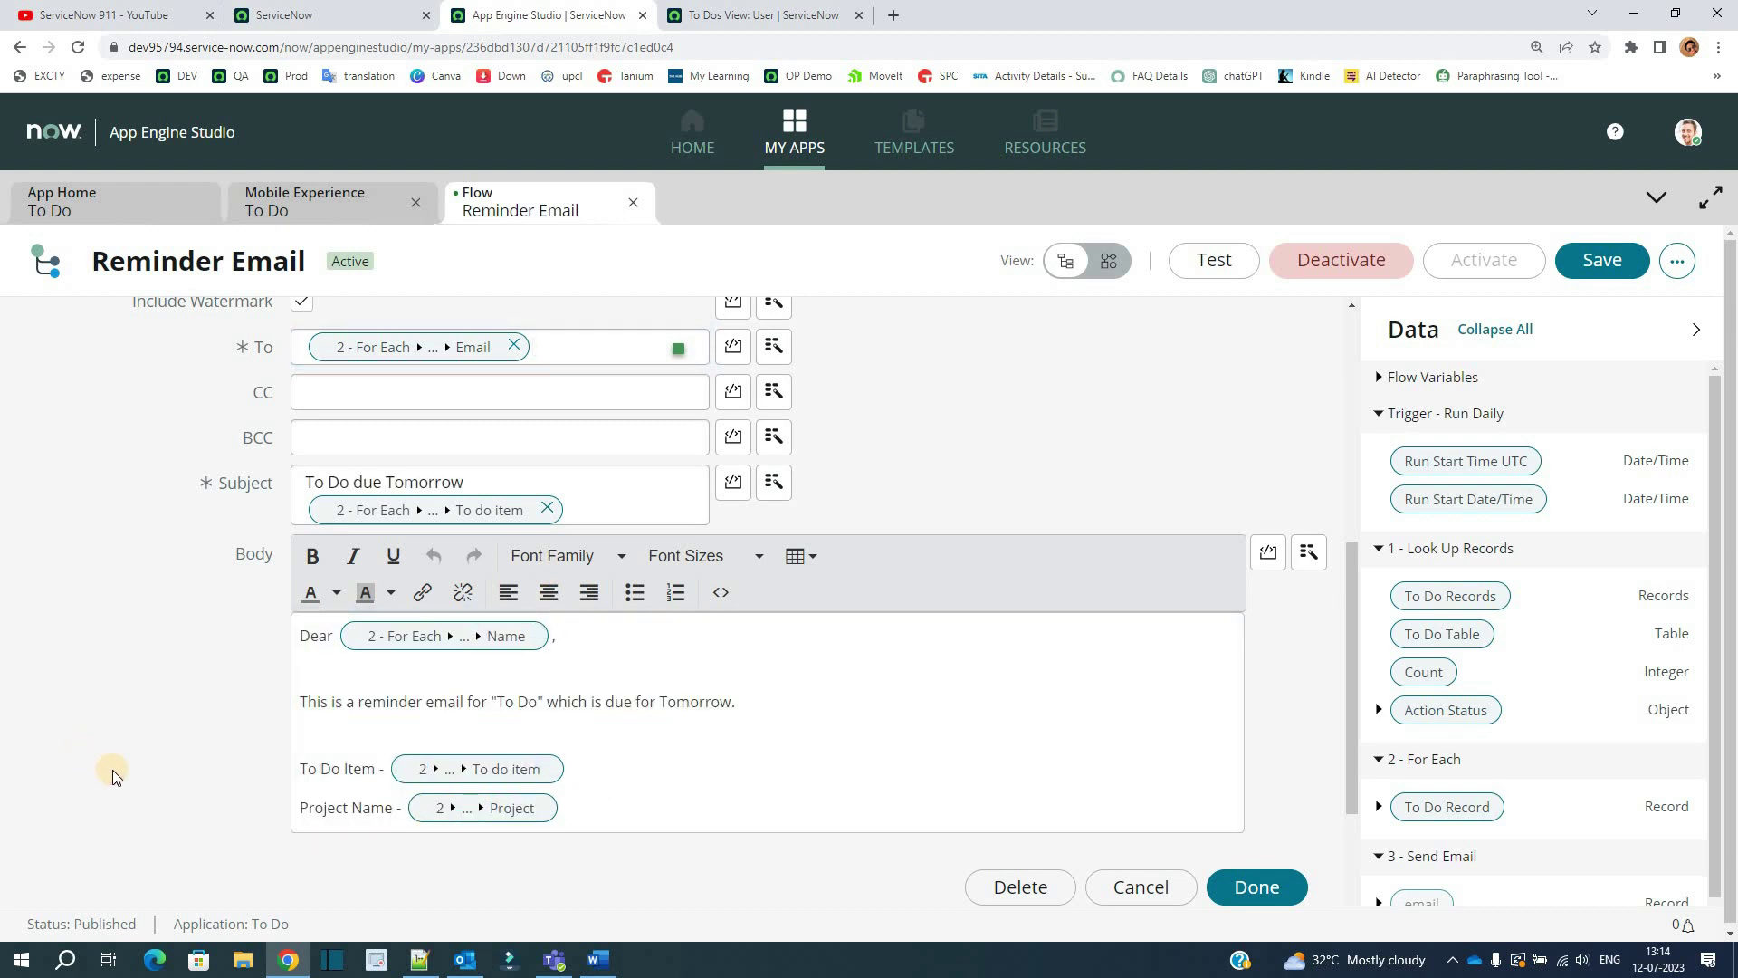
scroll(108, 763, "up", 6)
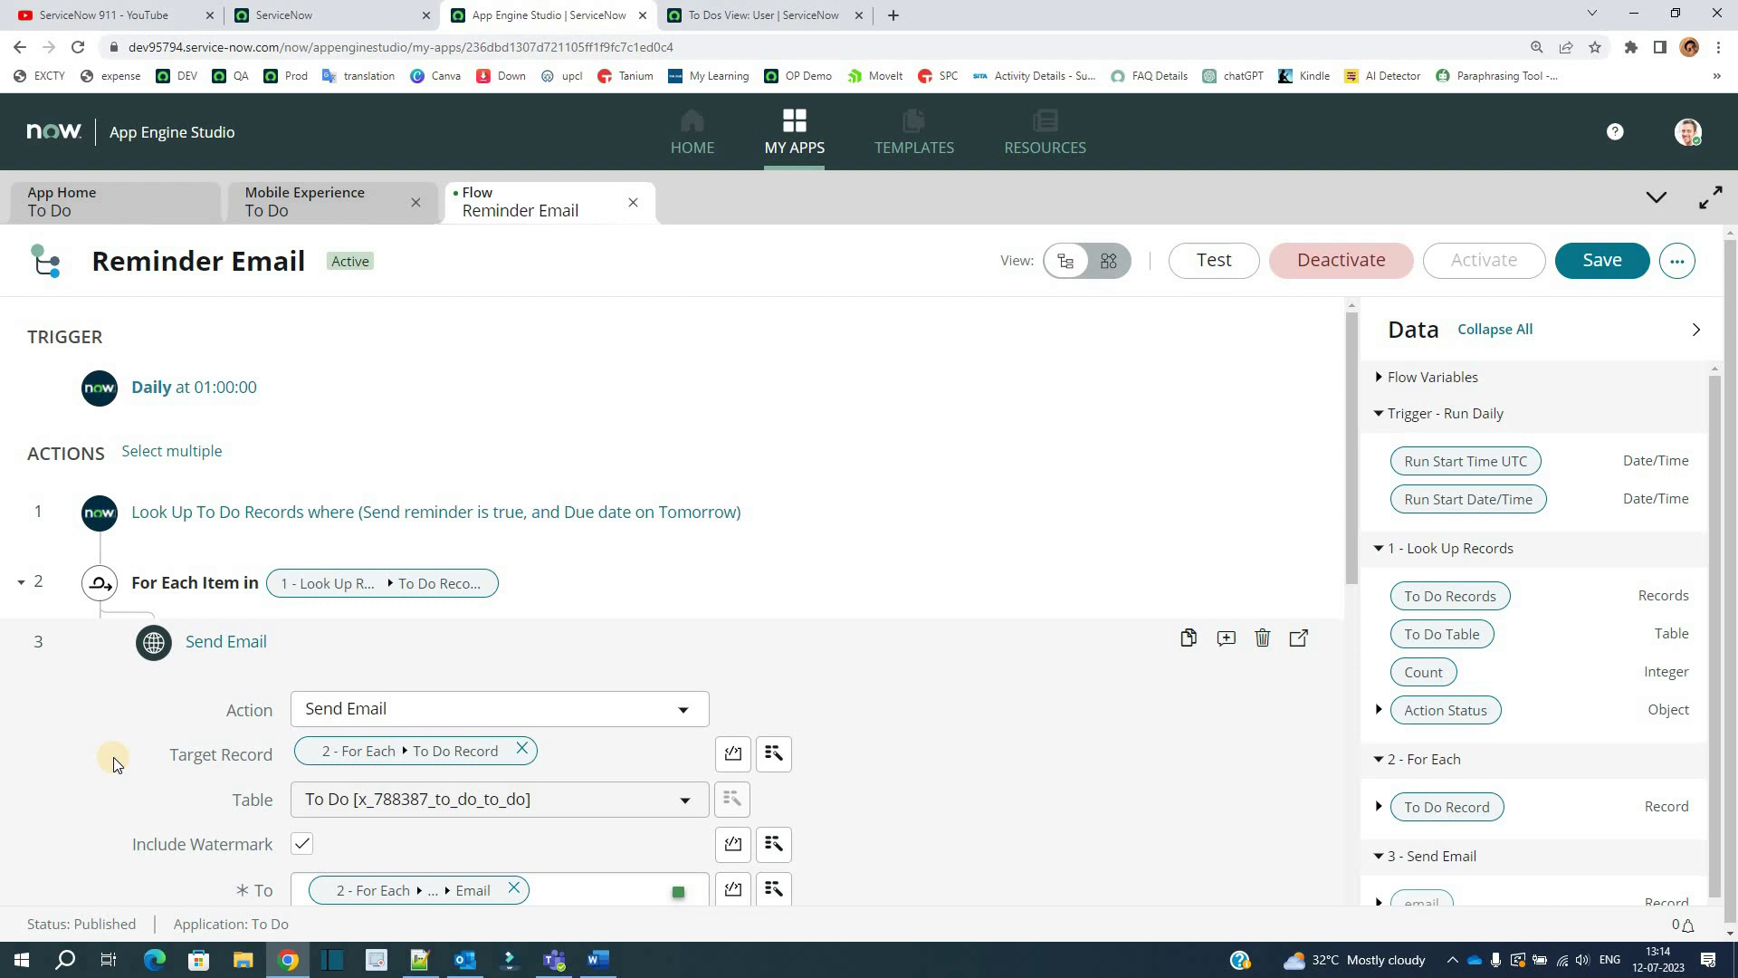
left_click(62, 201)
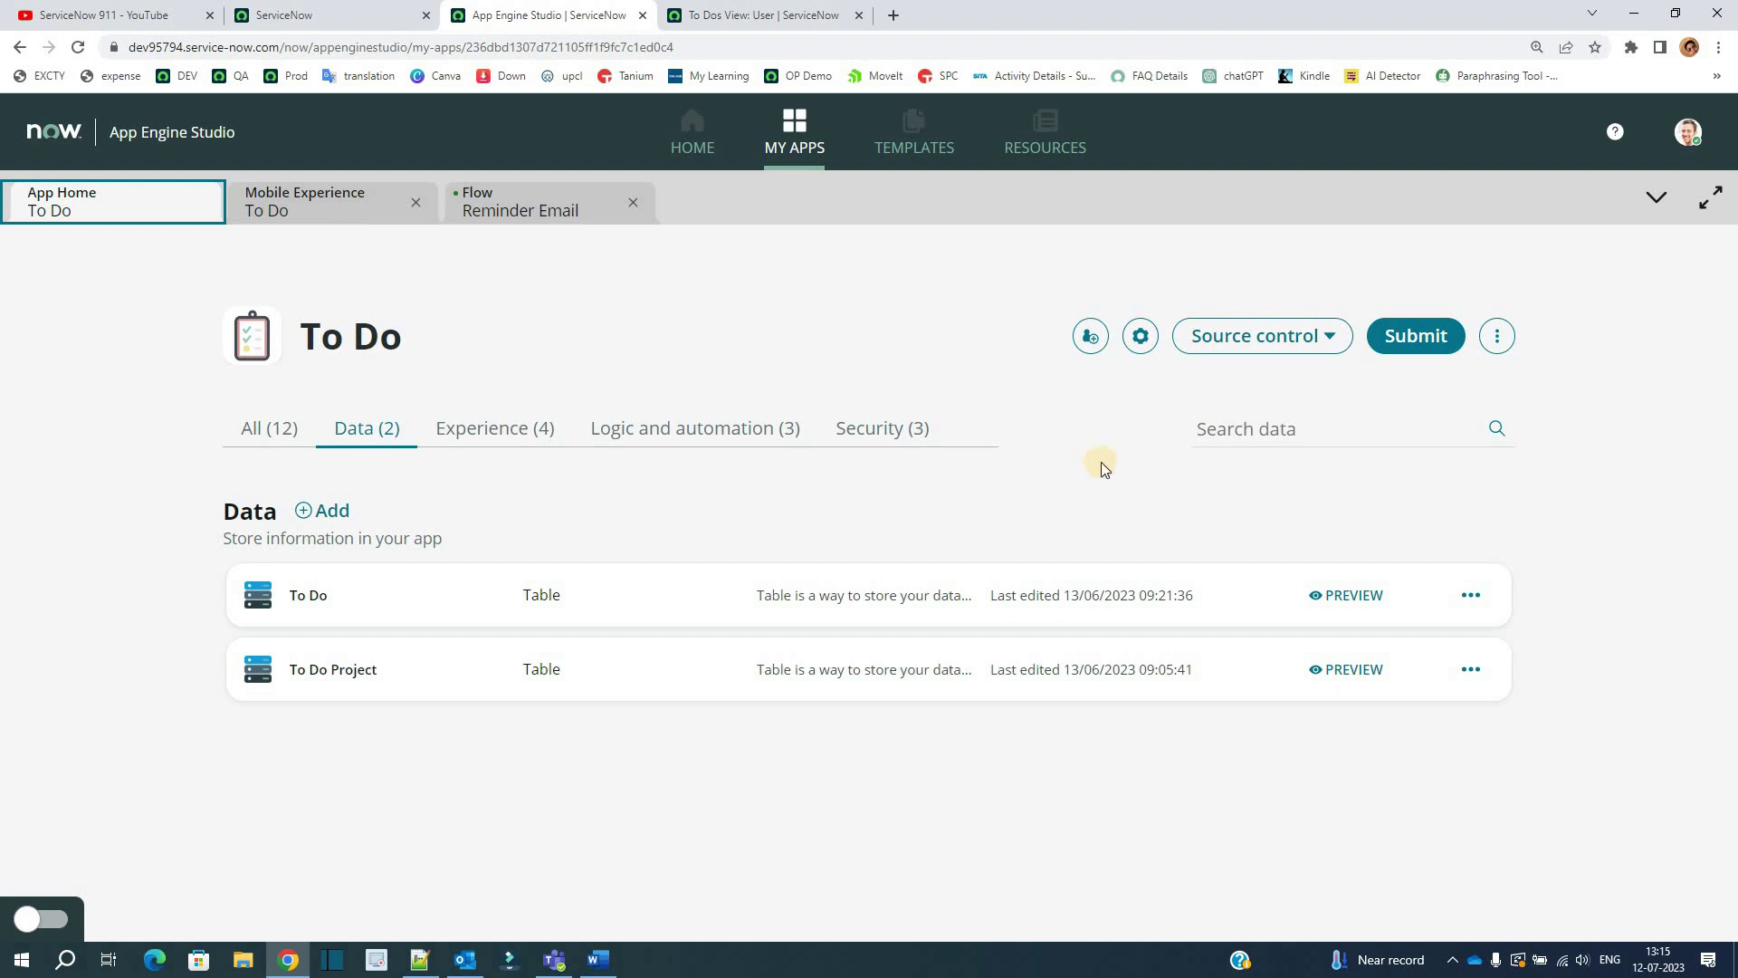
Step: Display the To Do app's Security roles (user, admin, snc_internal) and highlight the app name
left_click(896, 429)
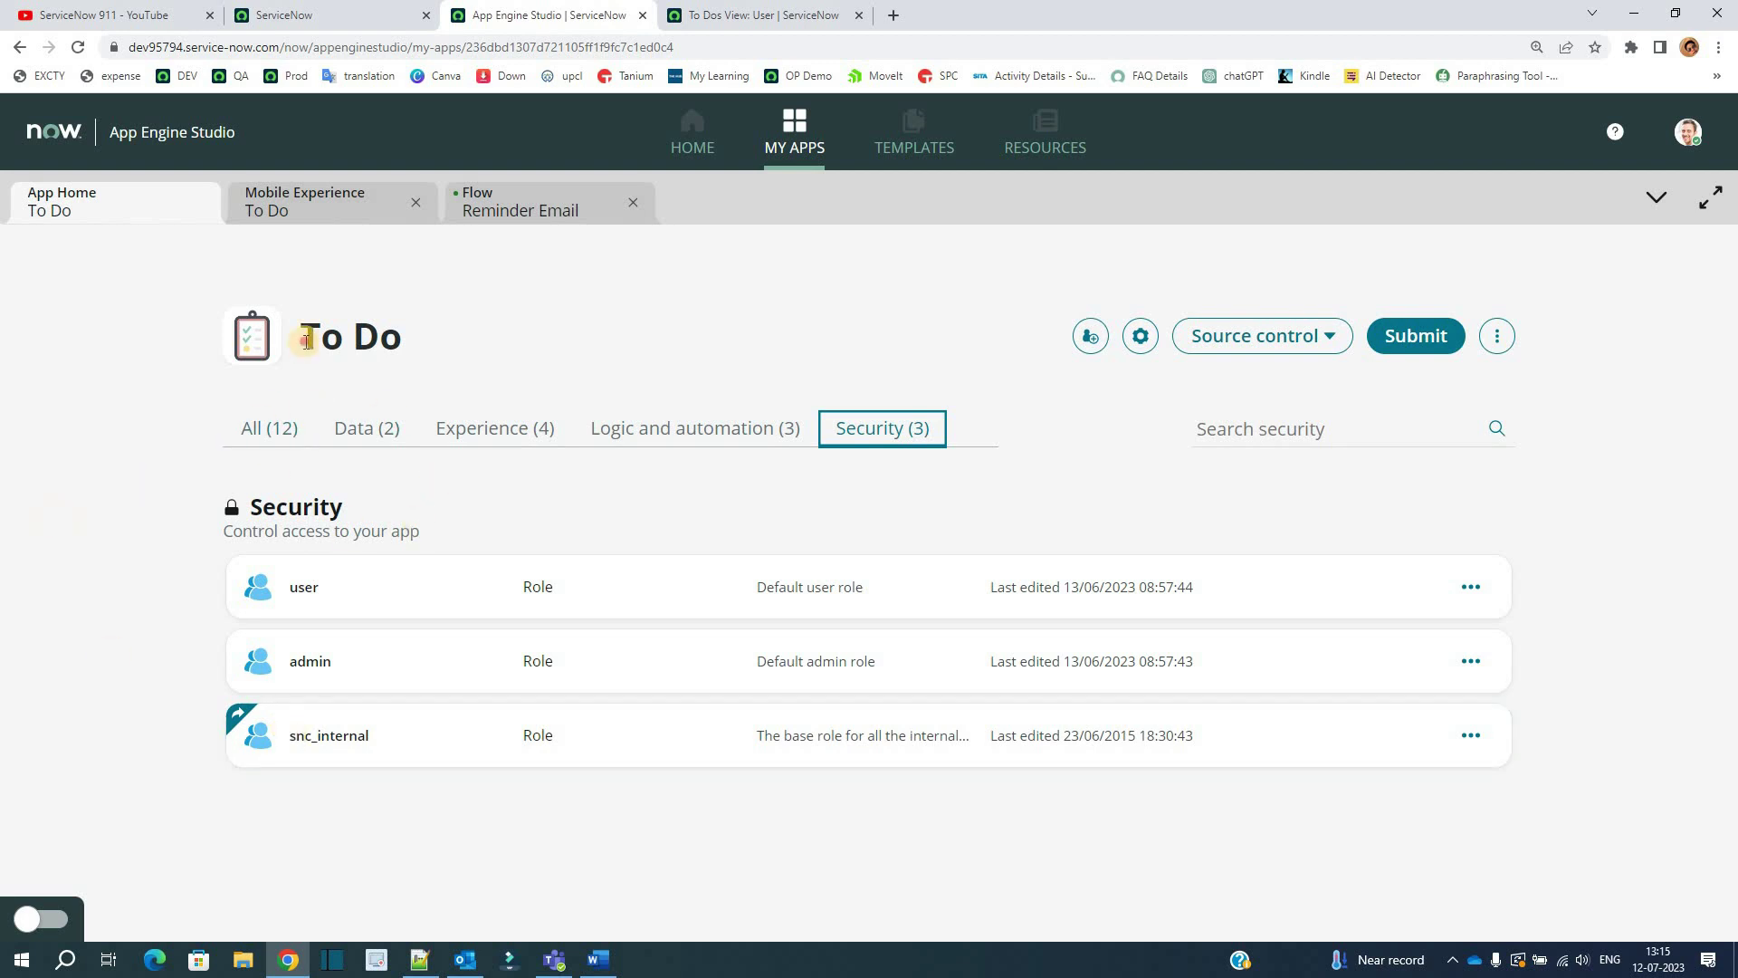
left_click_drag(306, 339, 445, 334)
left_click(444, 333)
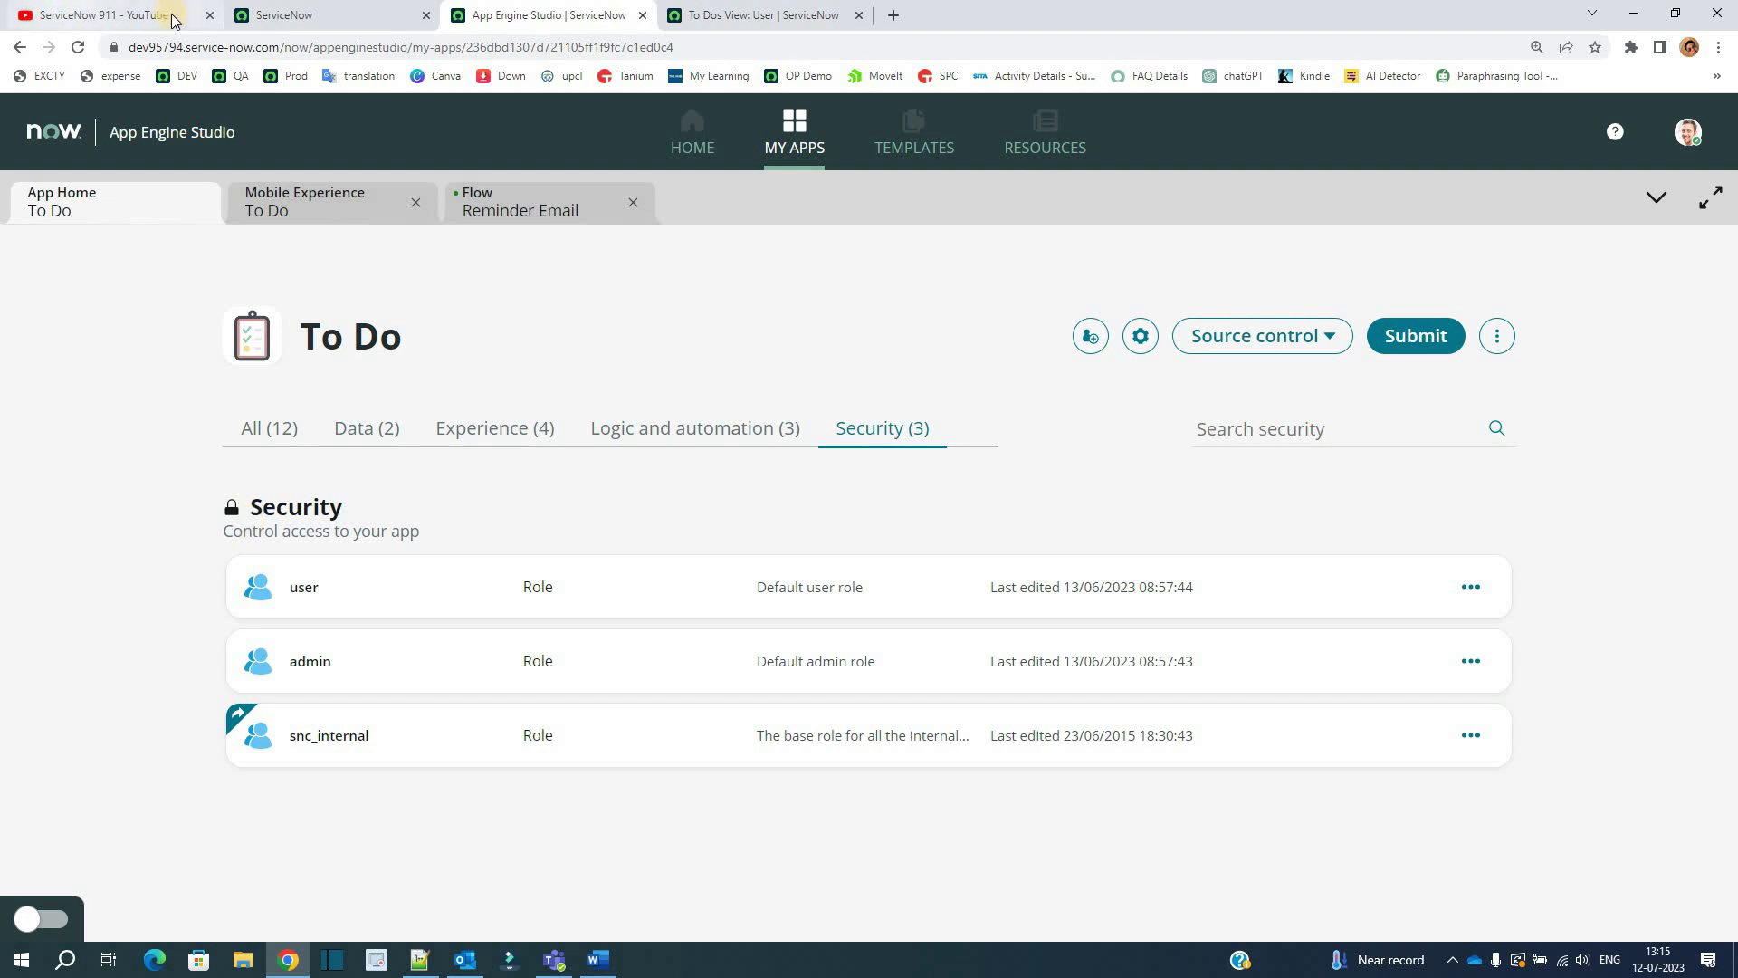
Step: Go to the ServiceNow instance's Service Catalog and open the Can We Help You? category
left_click(396, 7)
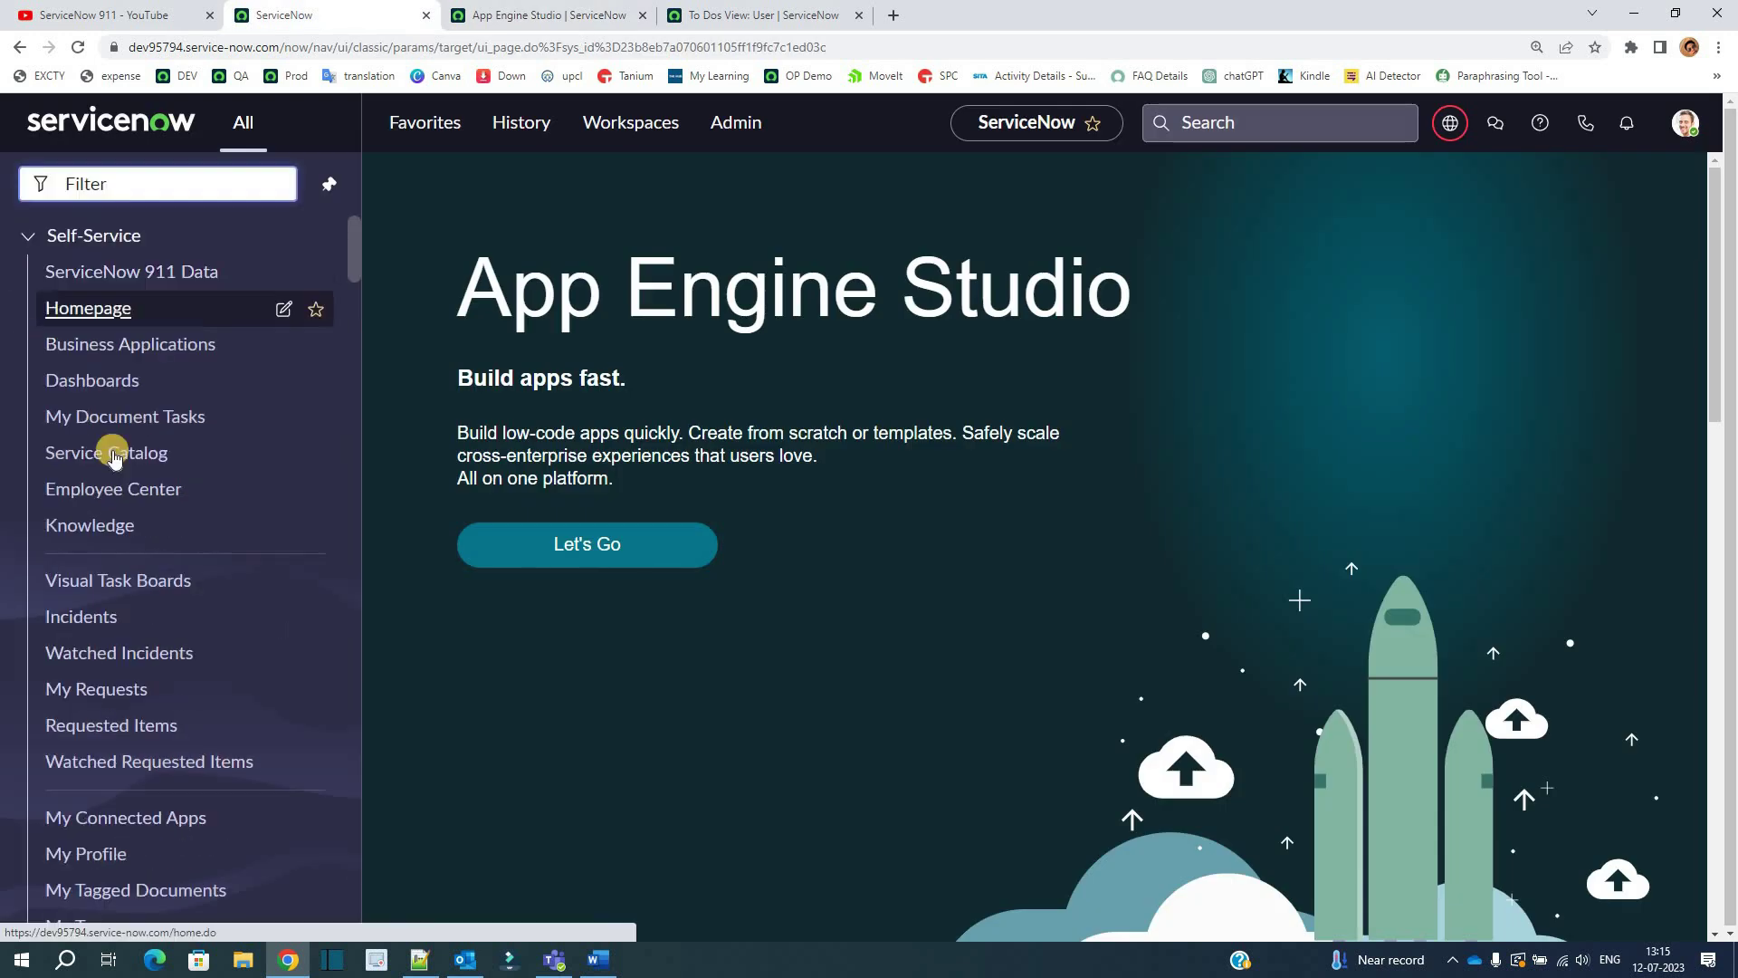
left_click(117, 454)
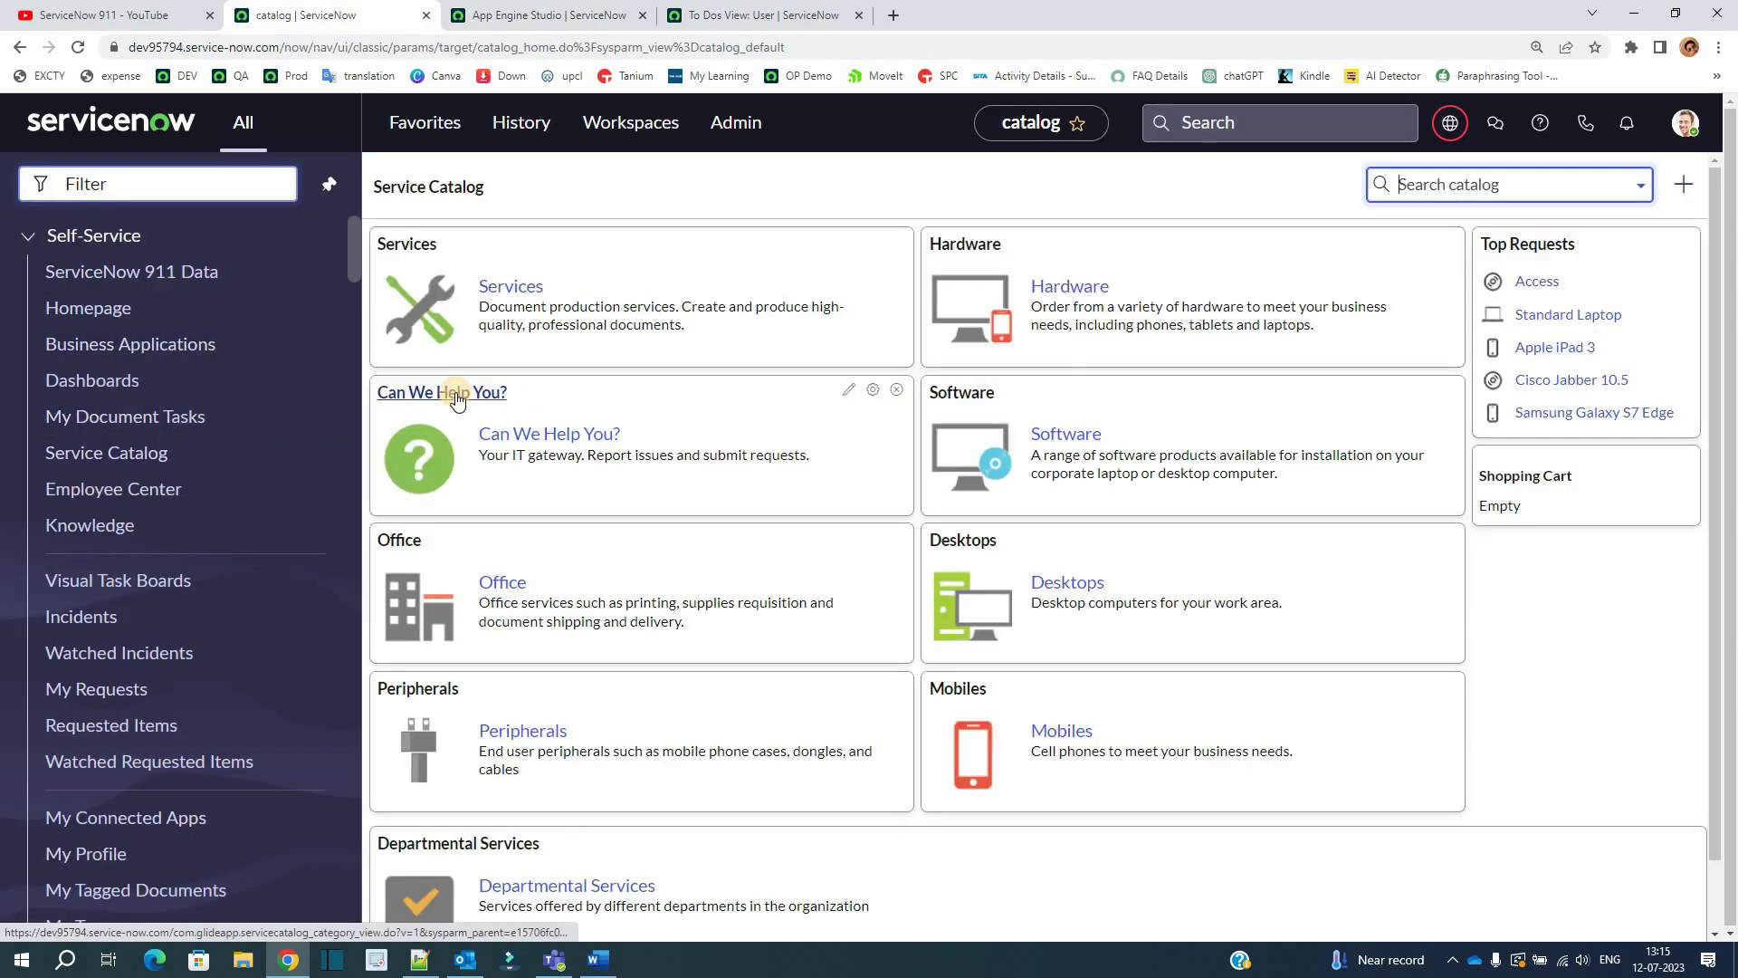
left_click(456, 396)
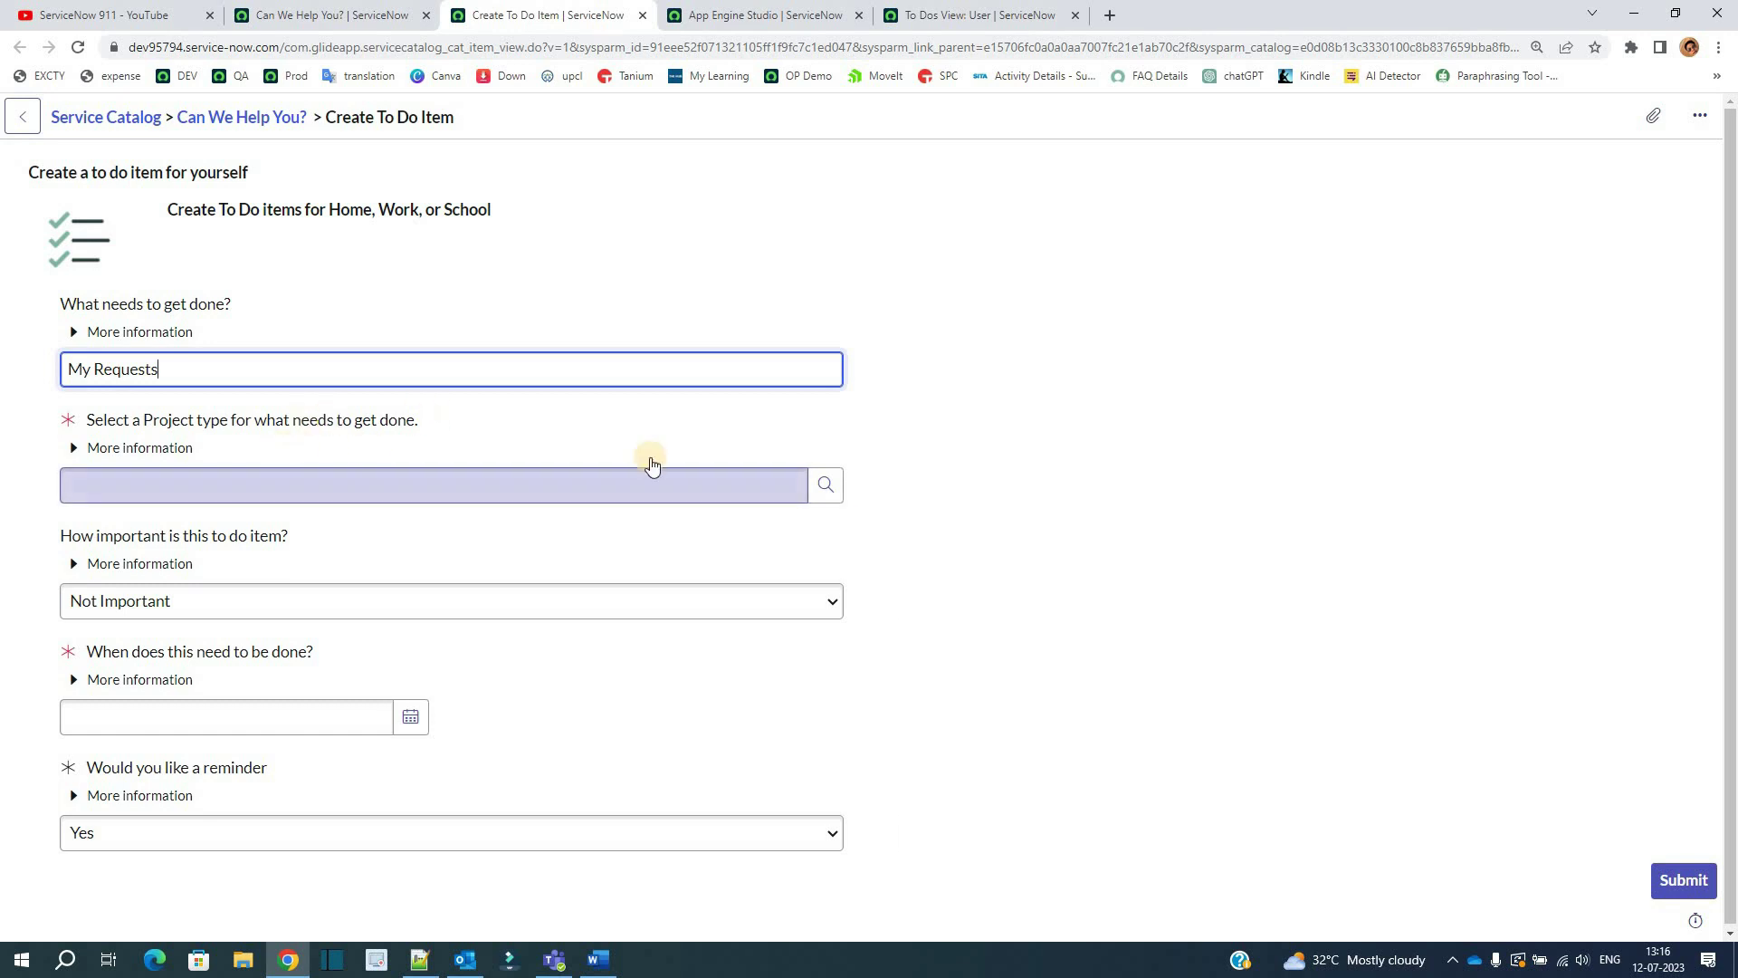
Step: Set the to-do's project type to Work and its importance to Important
left_click(828, 487)
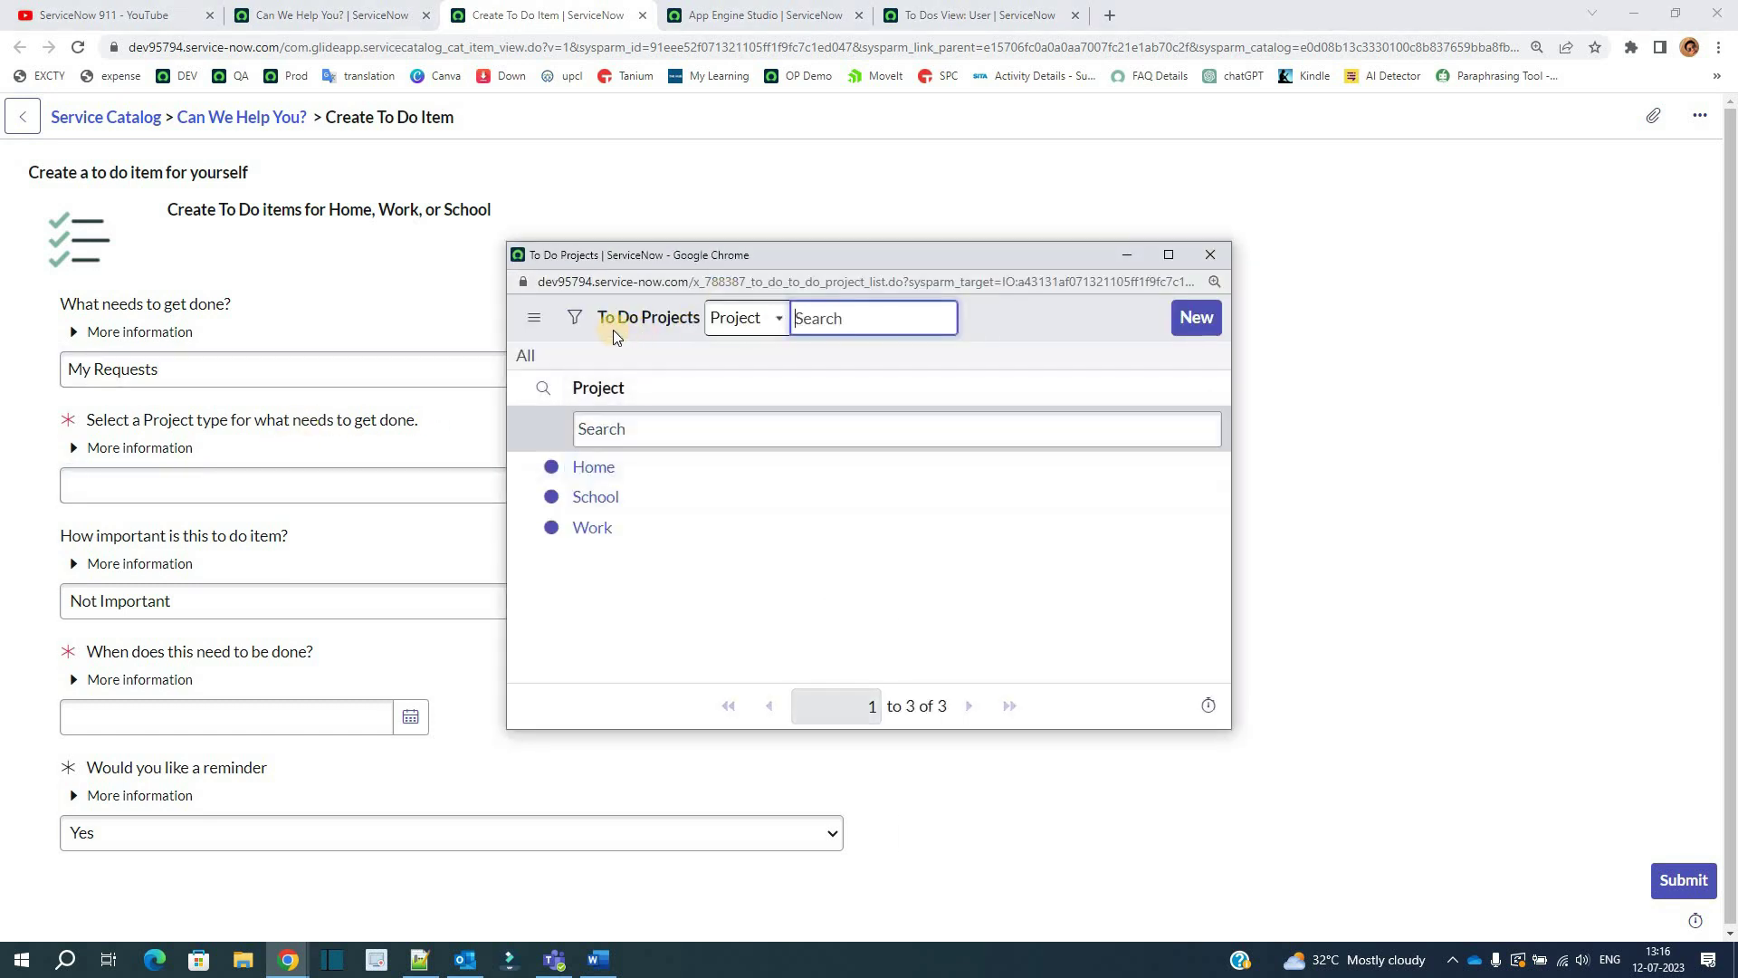
left_click(603, 530)
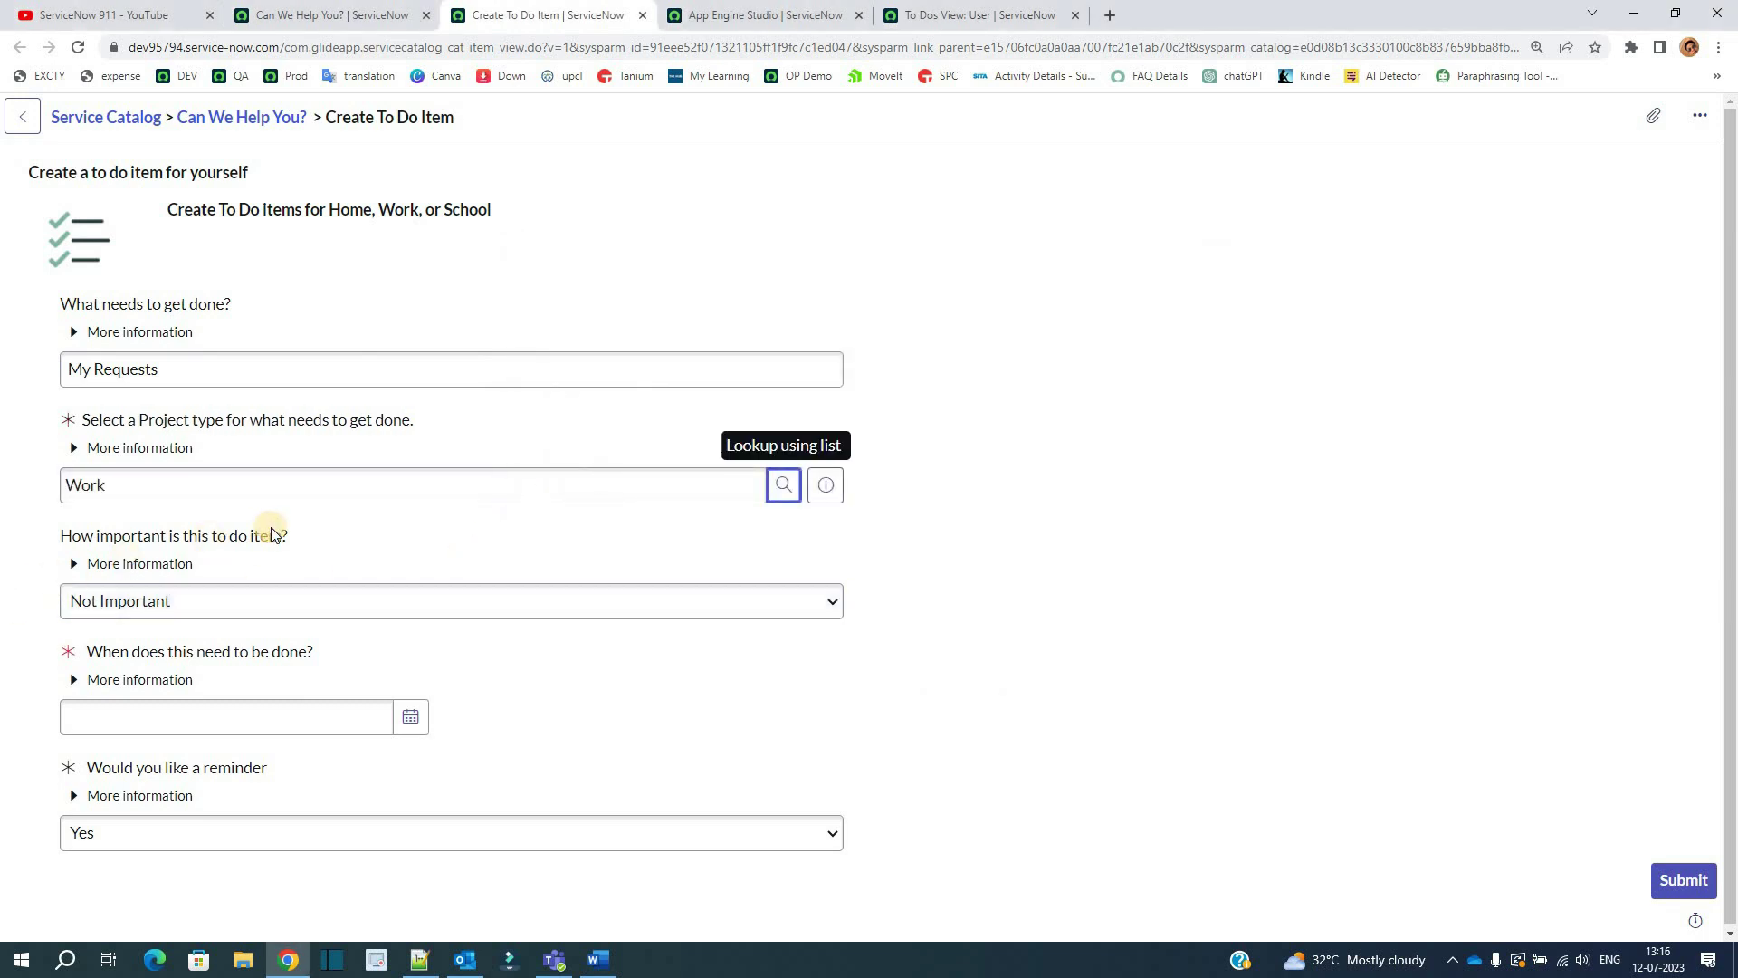
left_click(403, 596)
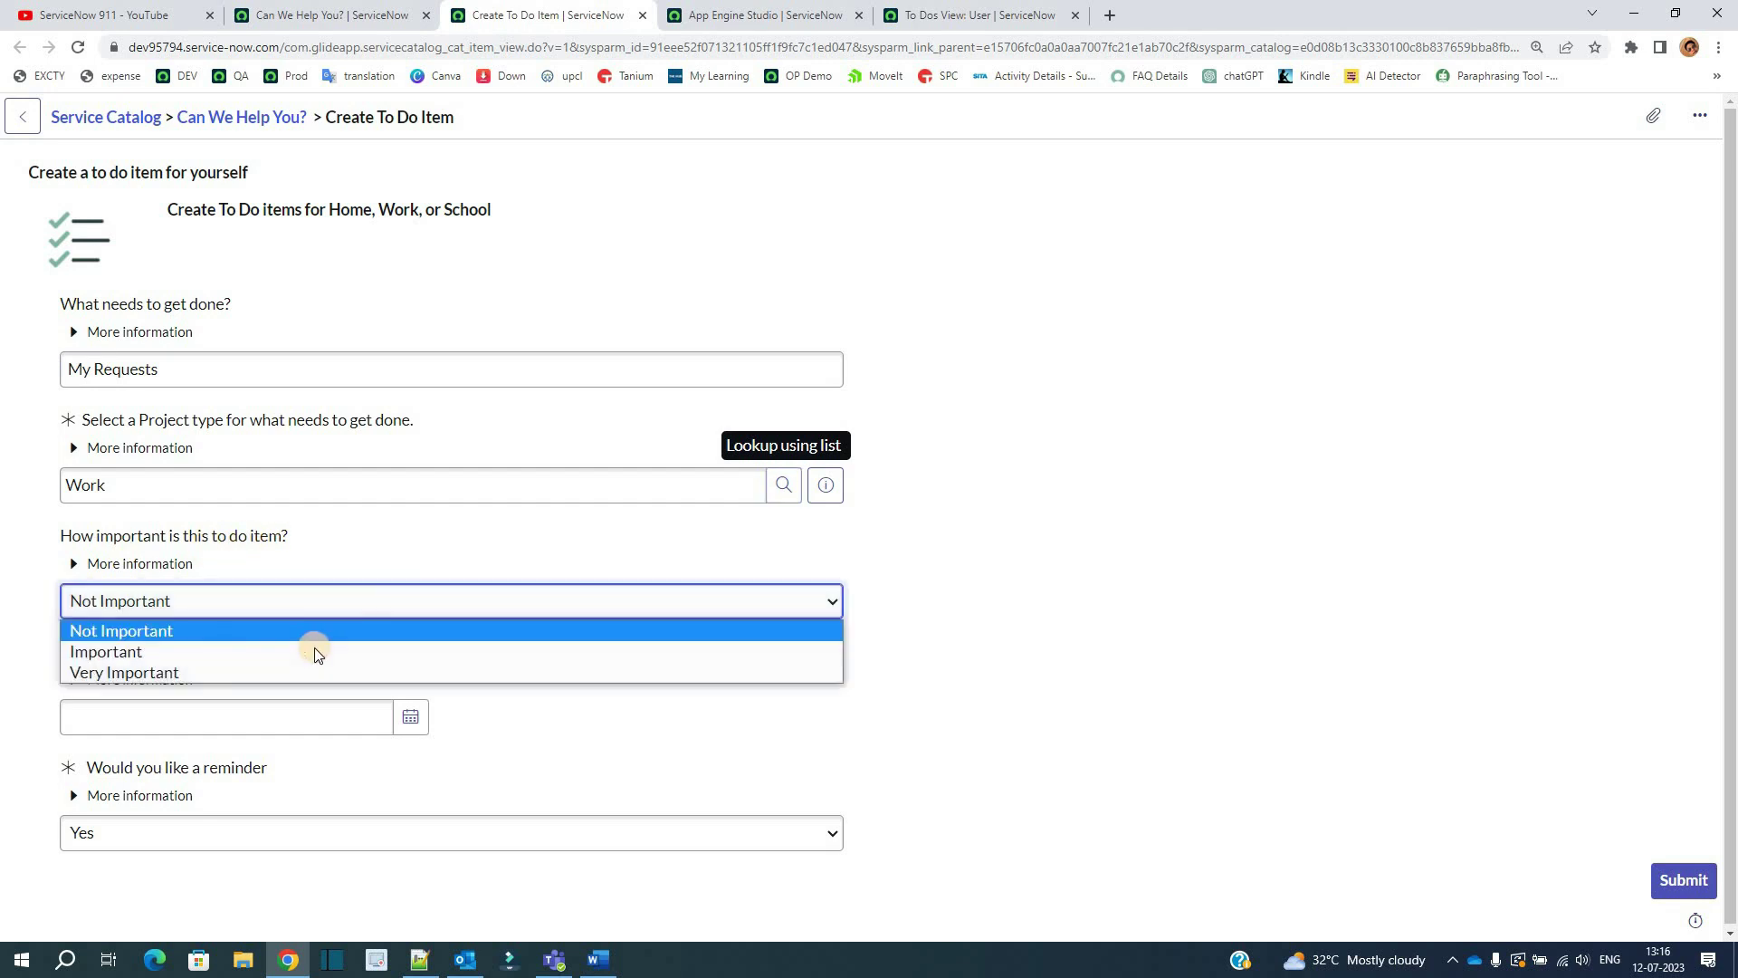
left_click(281, 657)
left_click(505, 688)
left_click(178, 639)
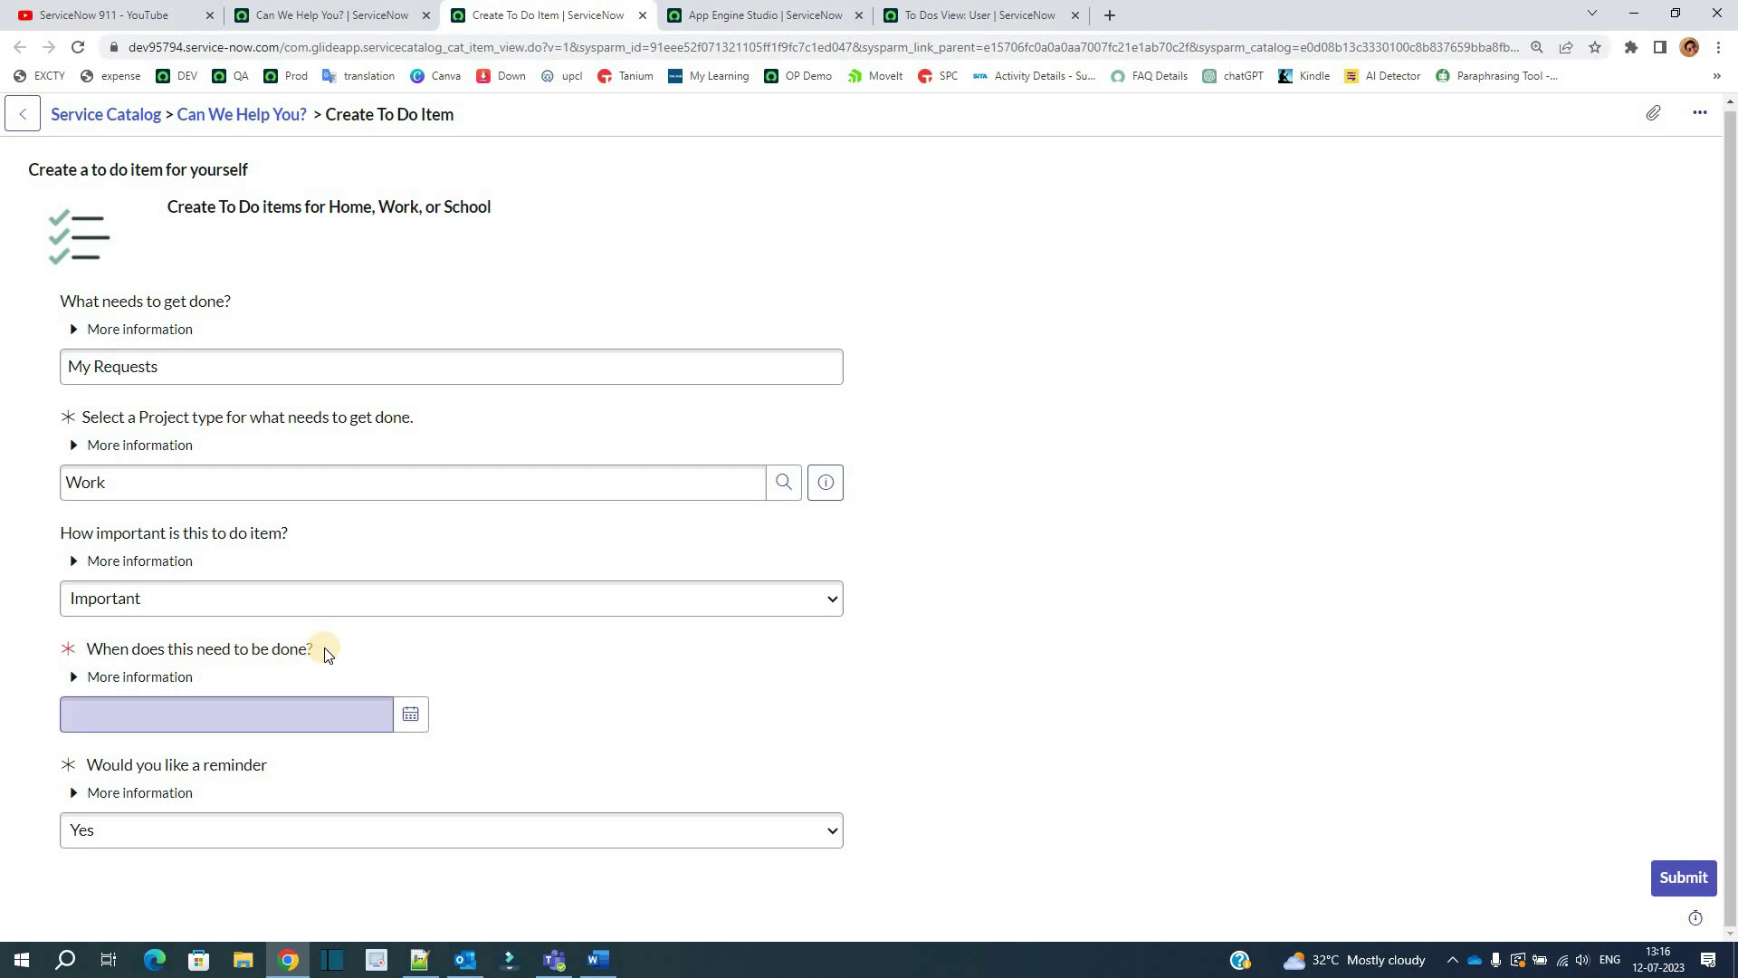
Step: Set the due date to 26/07/2023 with the reminder kept, and submit the request
left_click(416, 718)
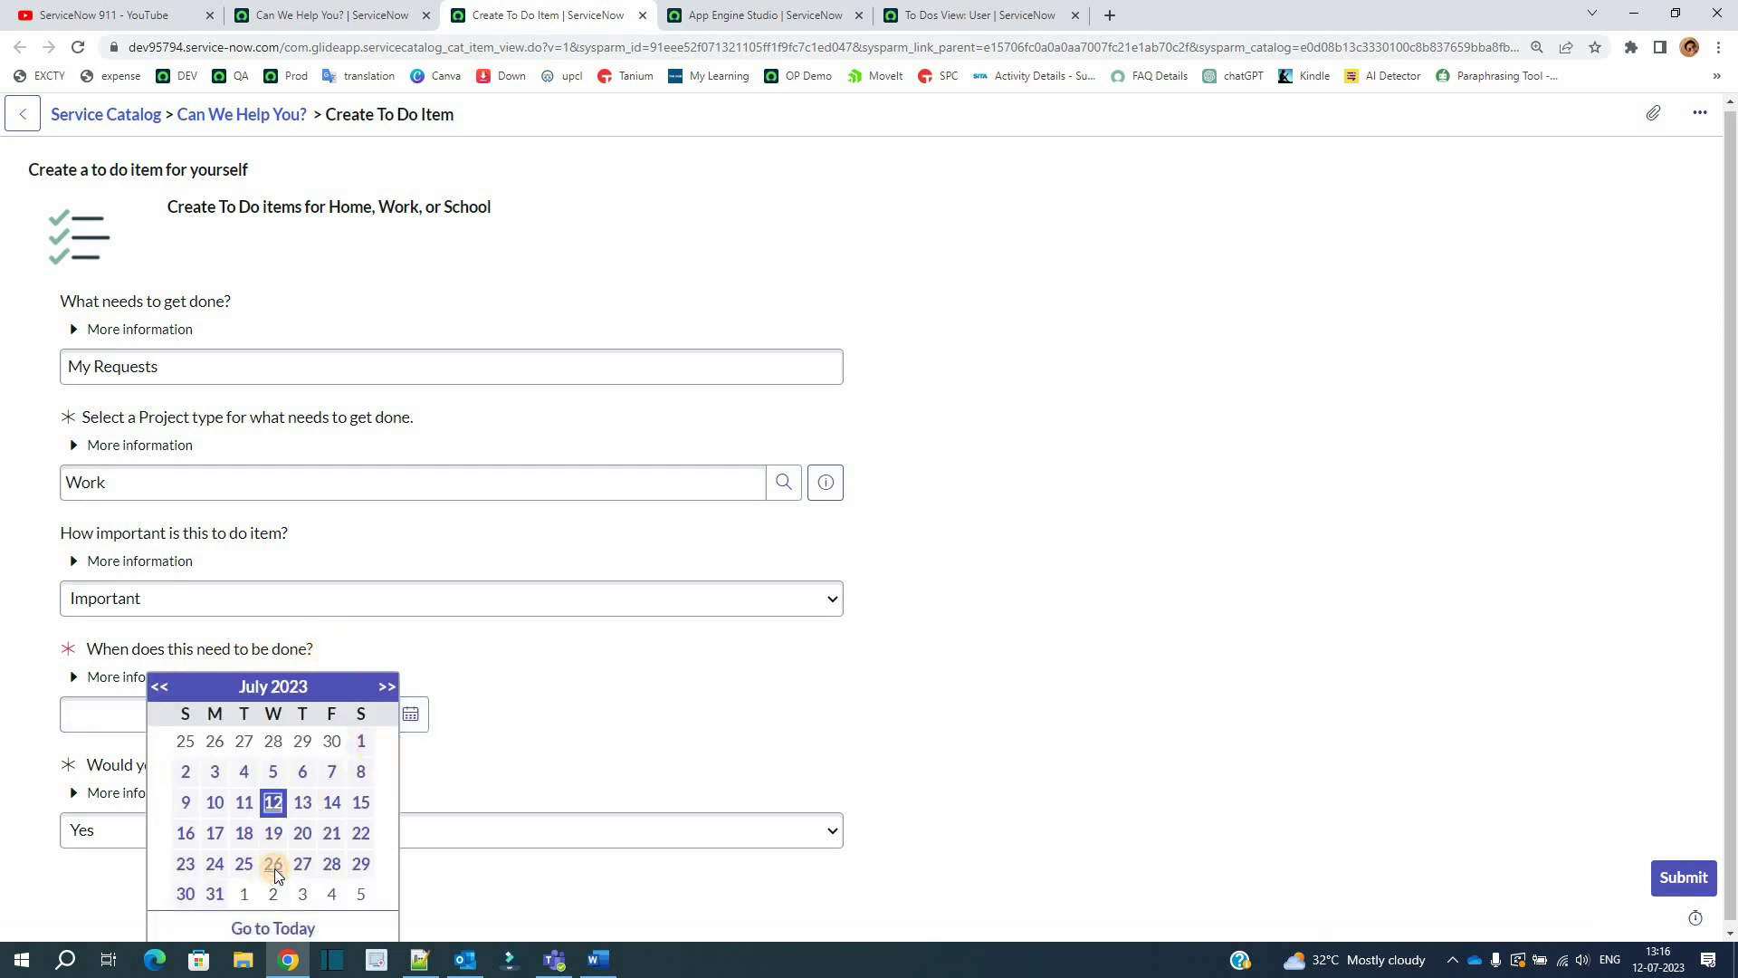
left_click(275, 865)
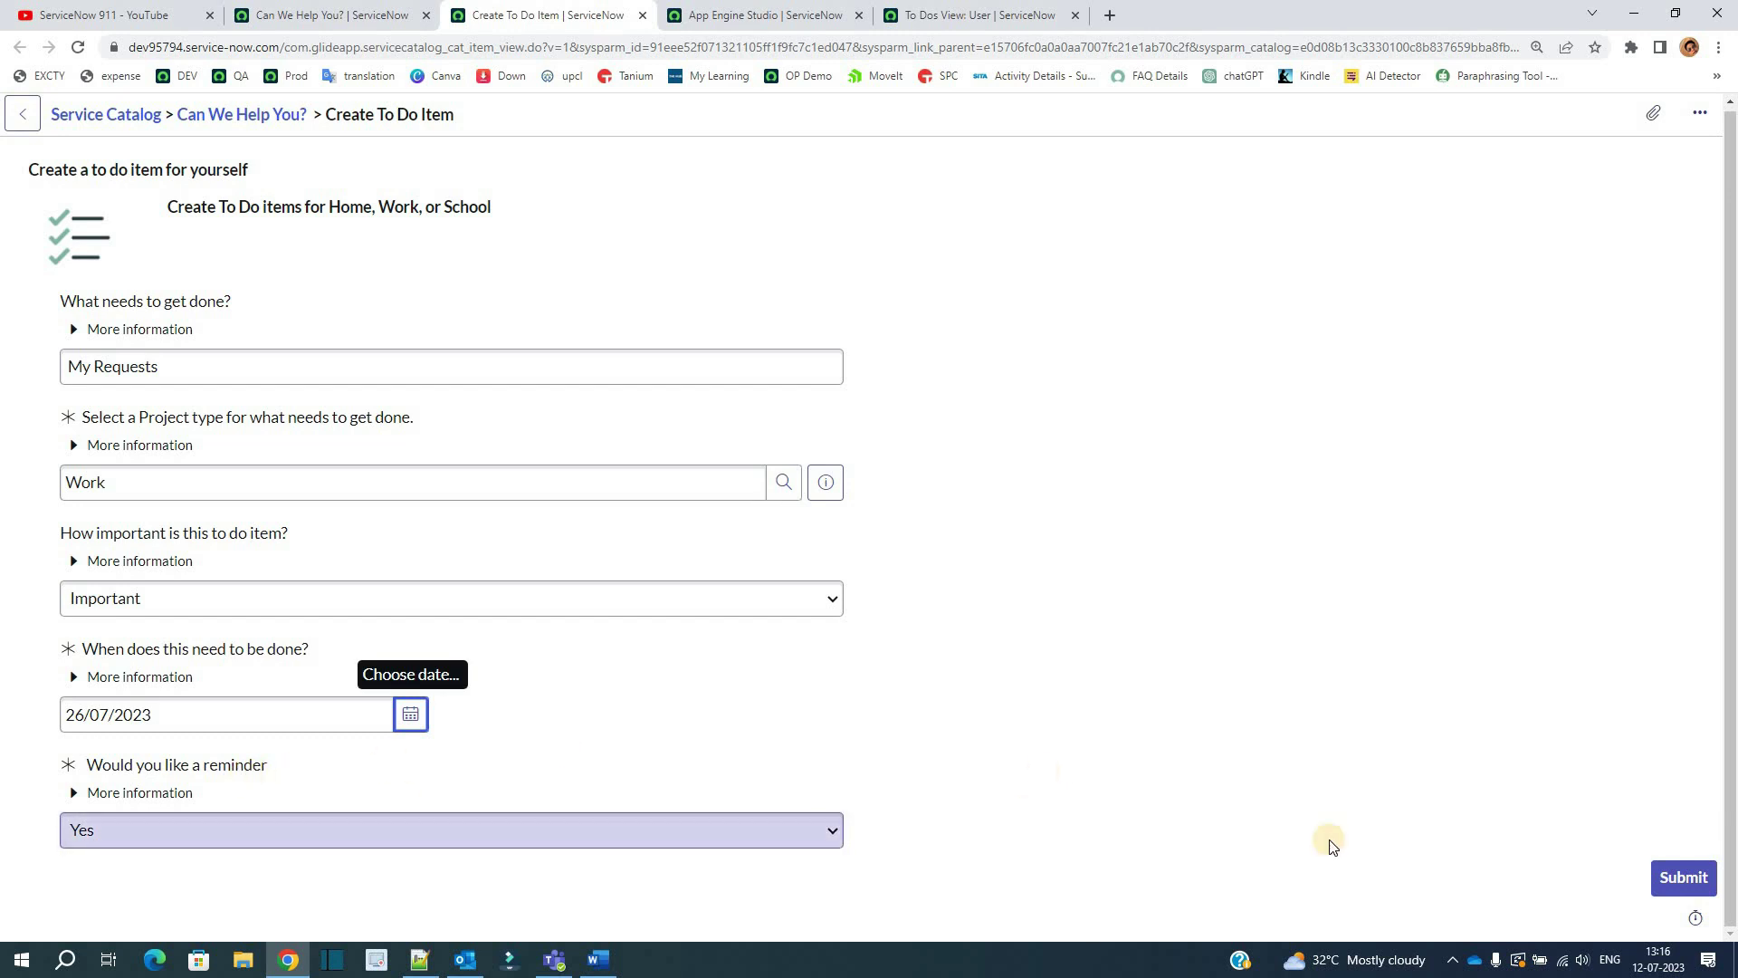
left_click(1688, 882)
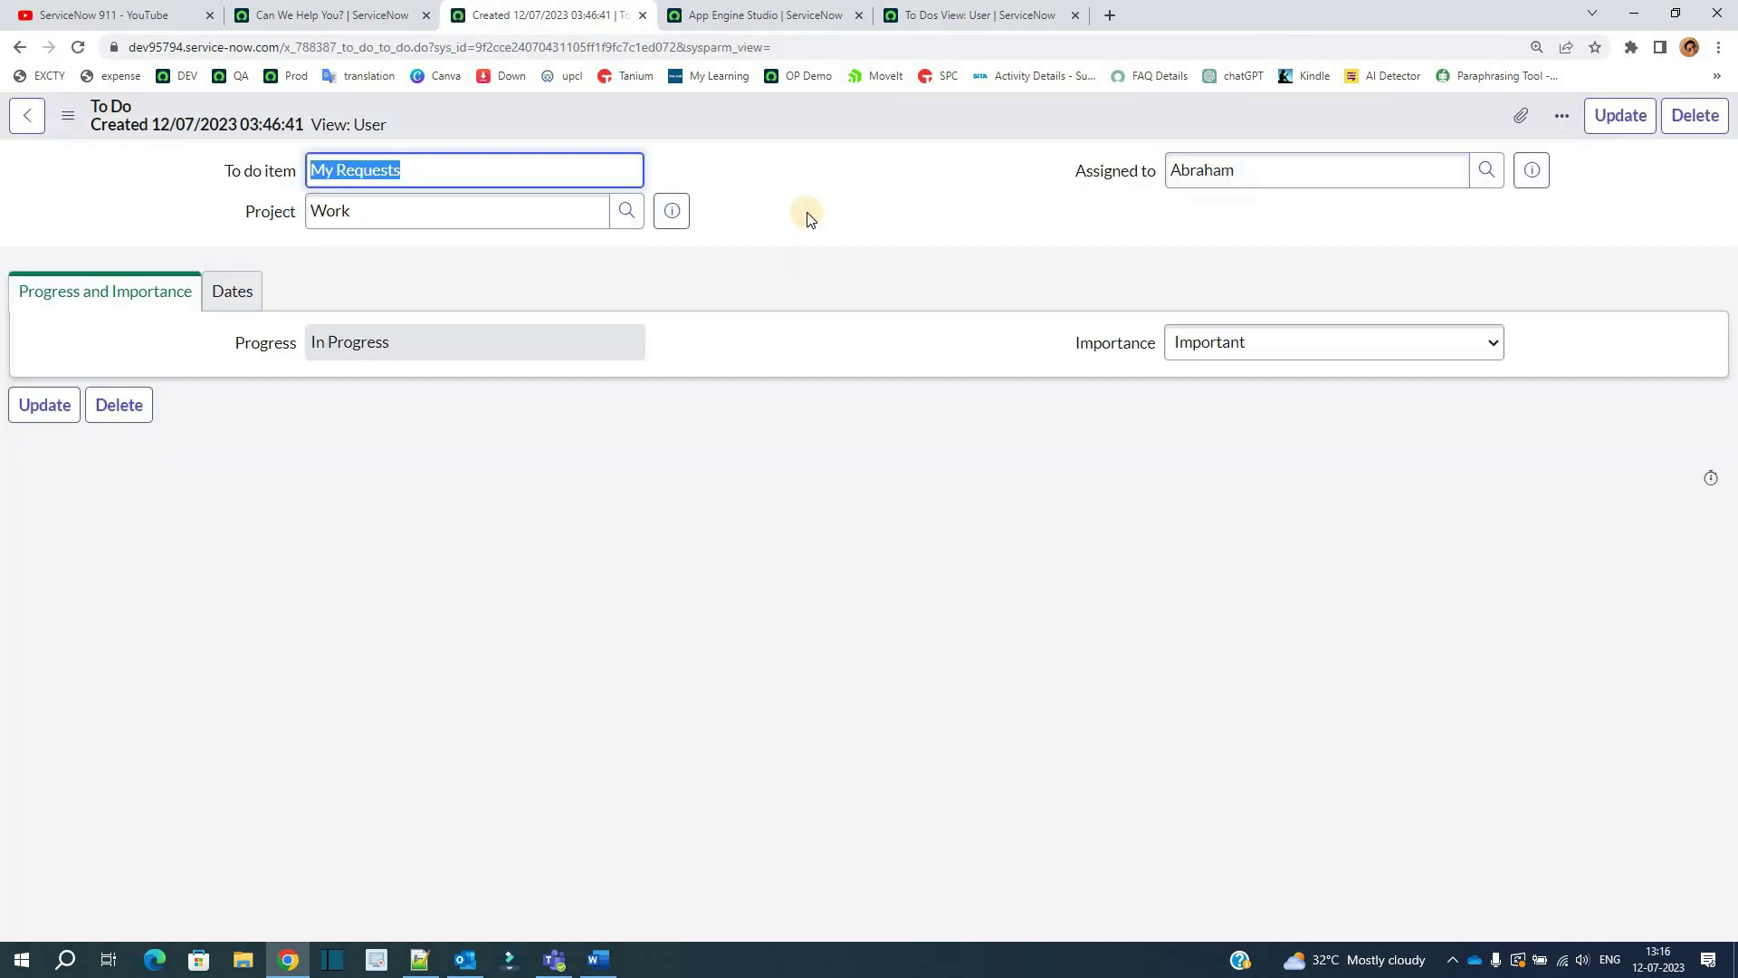
Step: Inspect the table name in the submitted record's page address
left_click(804, 291)
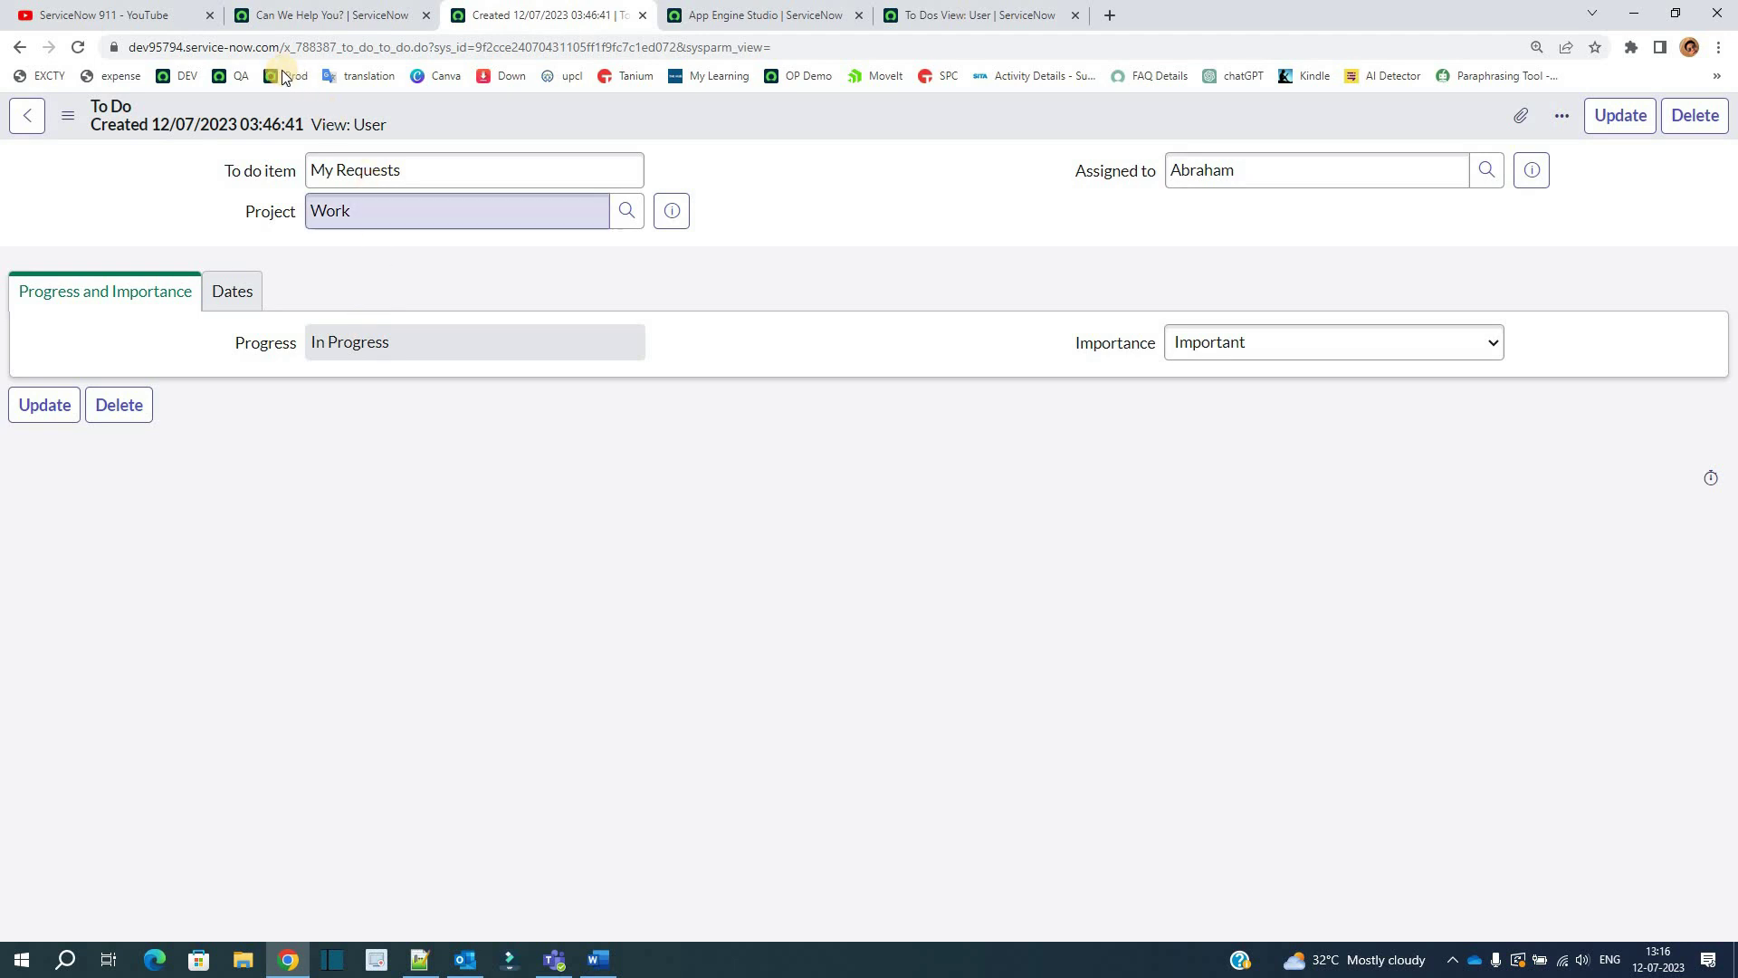
left_click(407, 40)
double_click(407, 48)
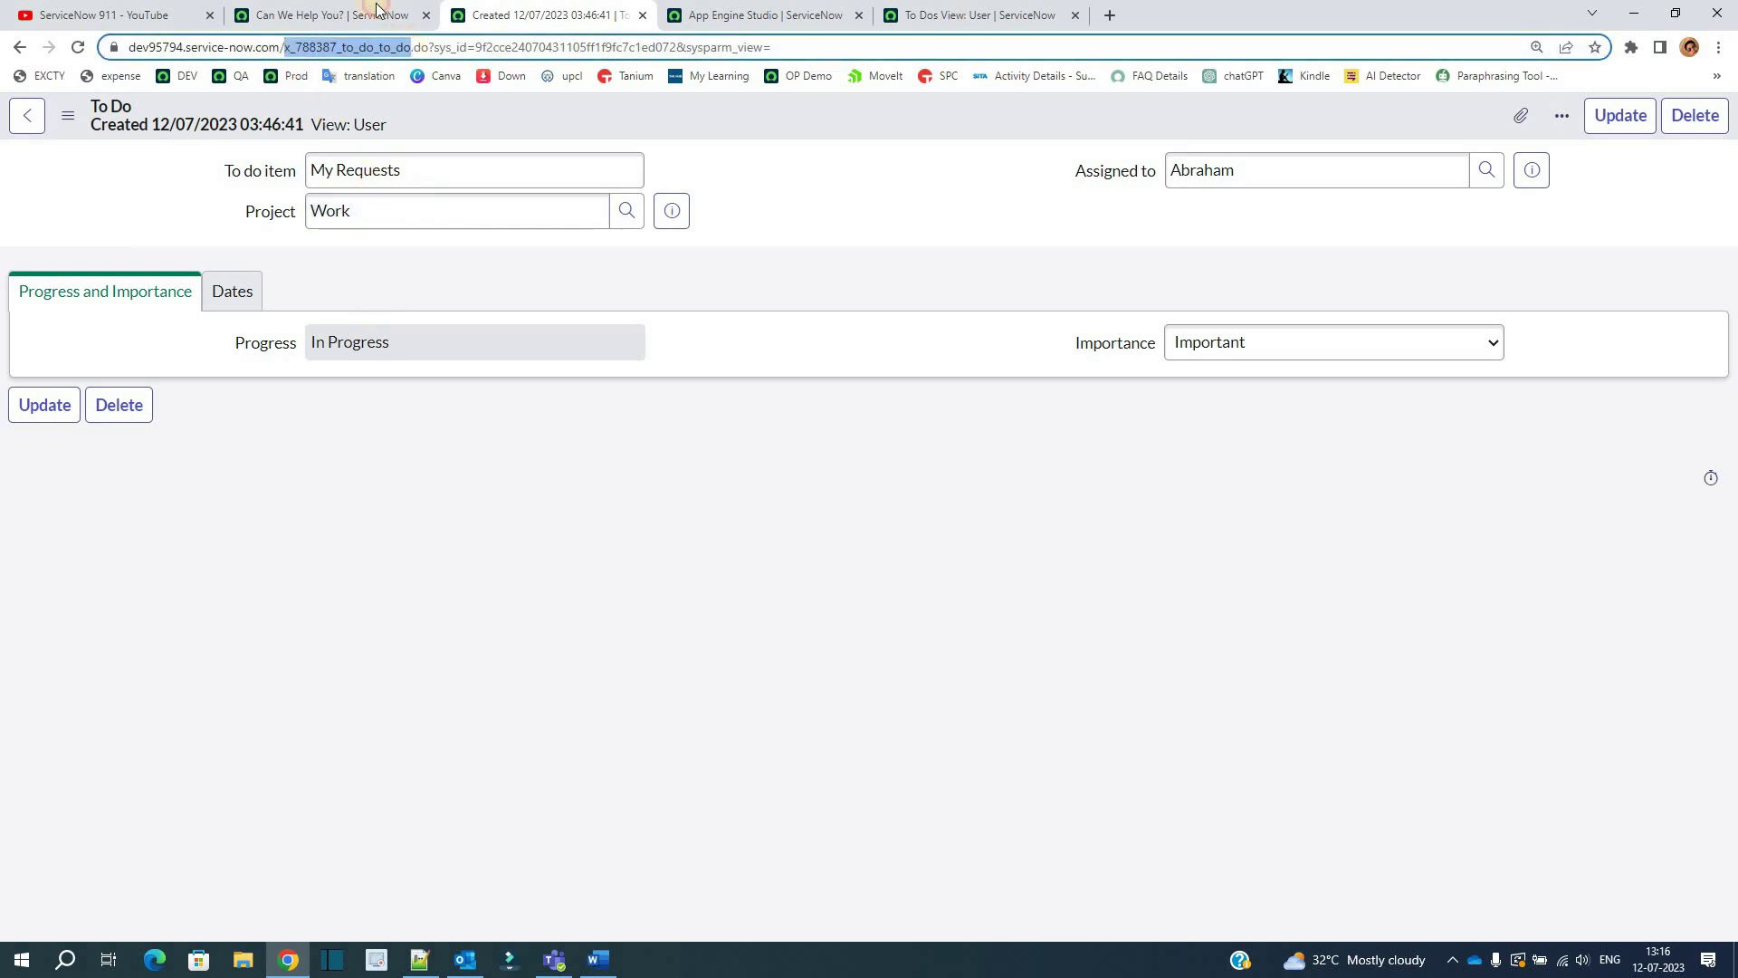
Step: Open the Assigned Request To Dos list via a 'to do' navigator filter, sorted by due date, latest first
left_click(375, 15)
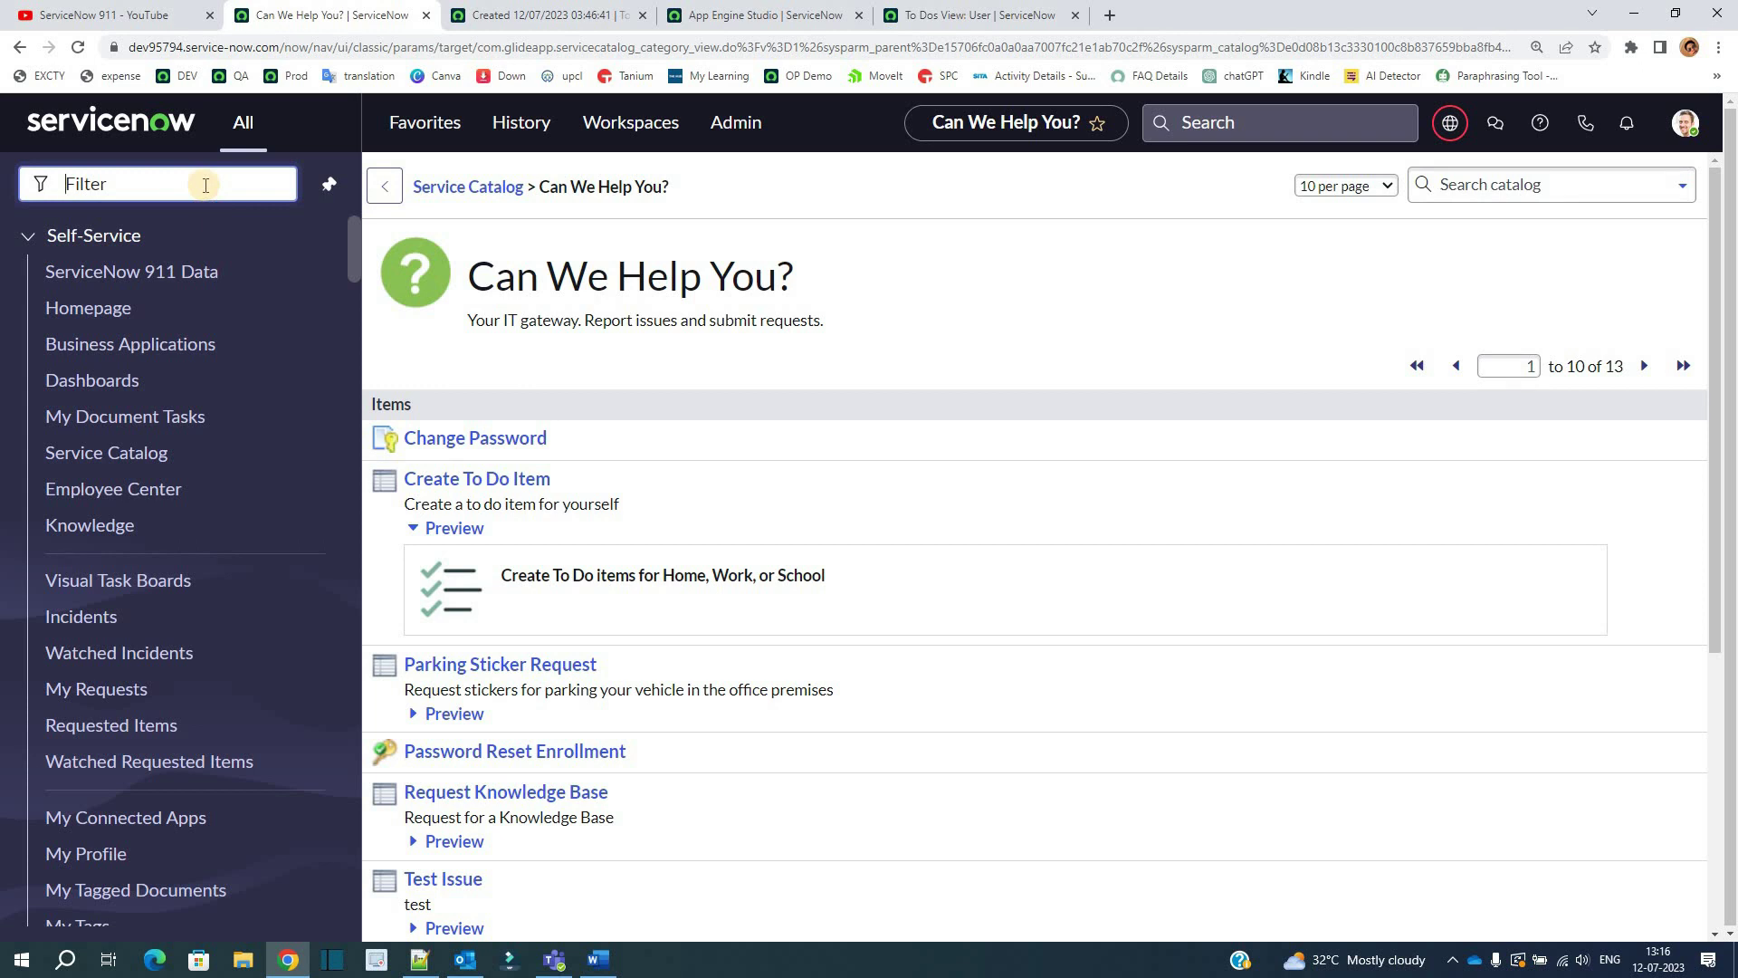
type("to do")
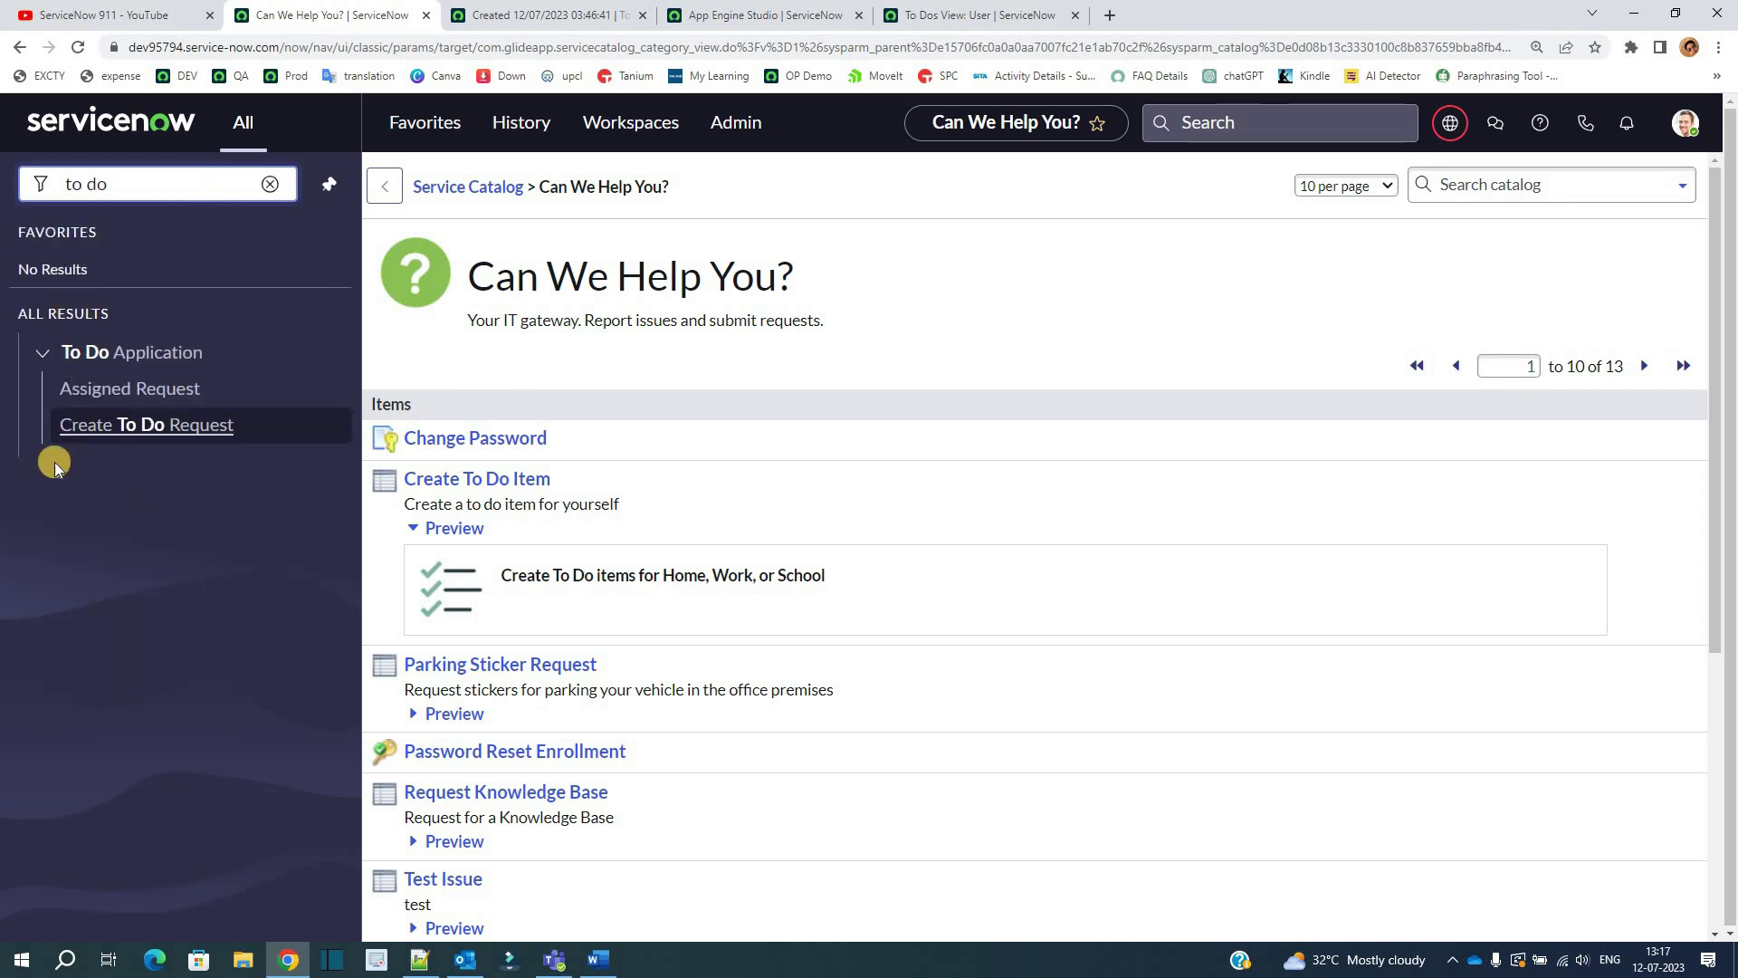
middle_click(146, 389)
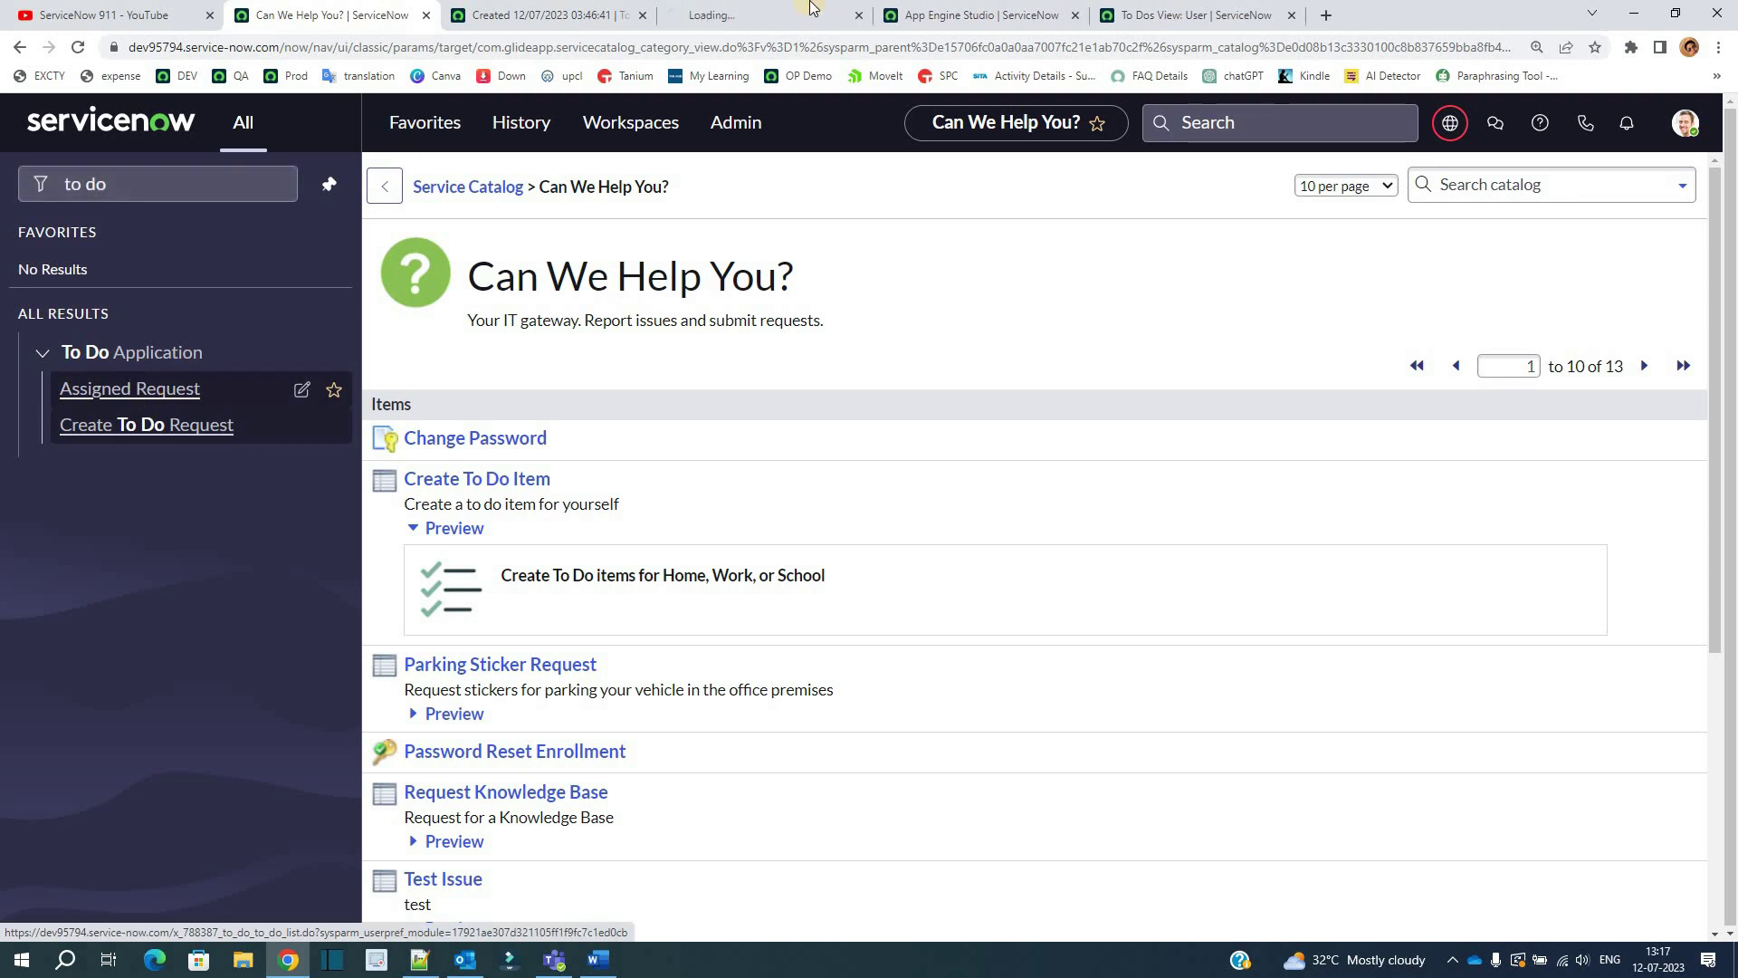
left_click(760, 9)
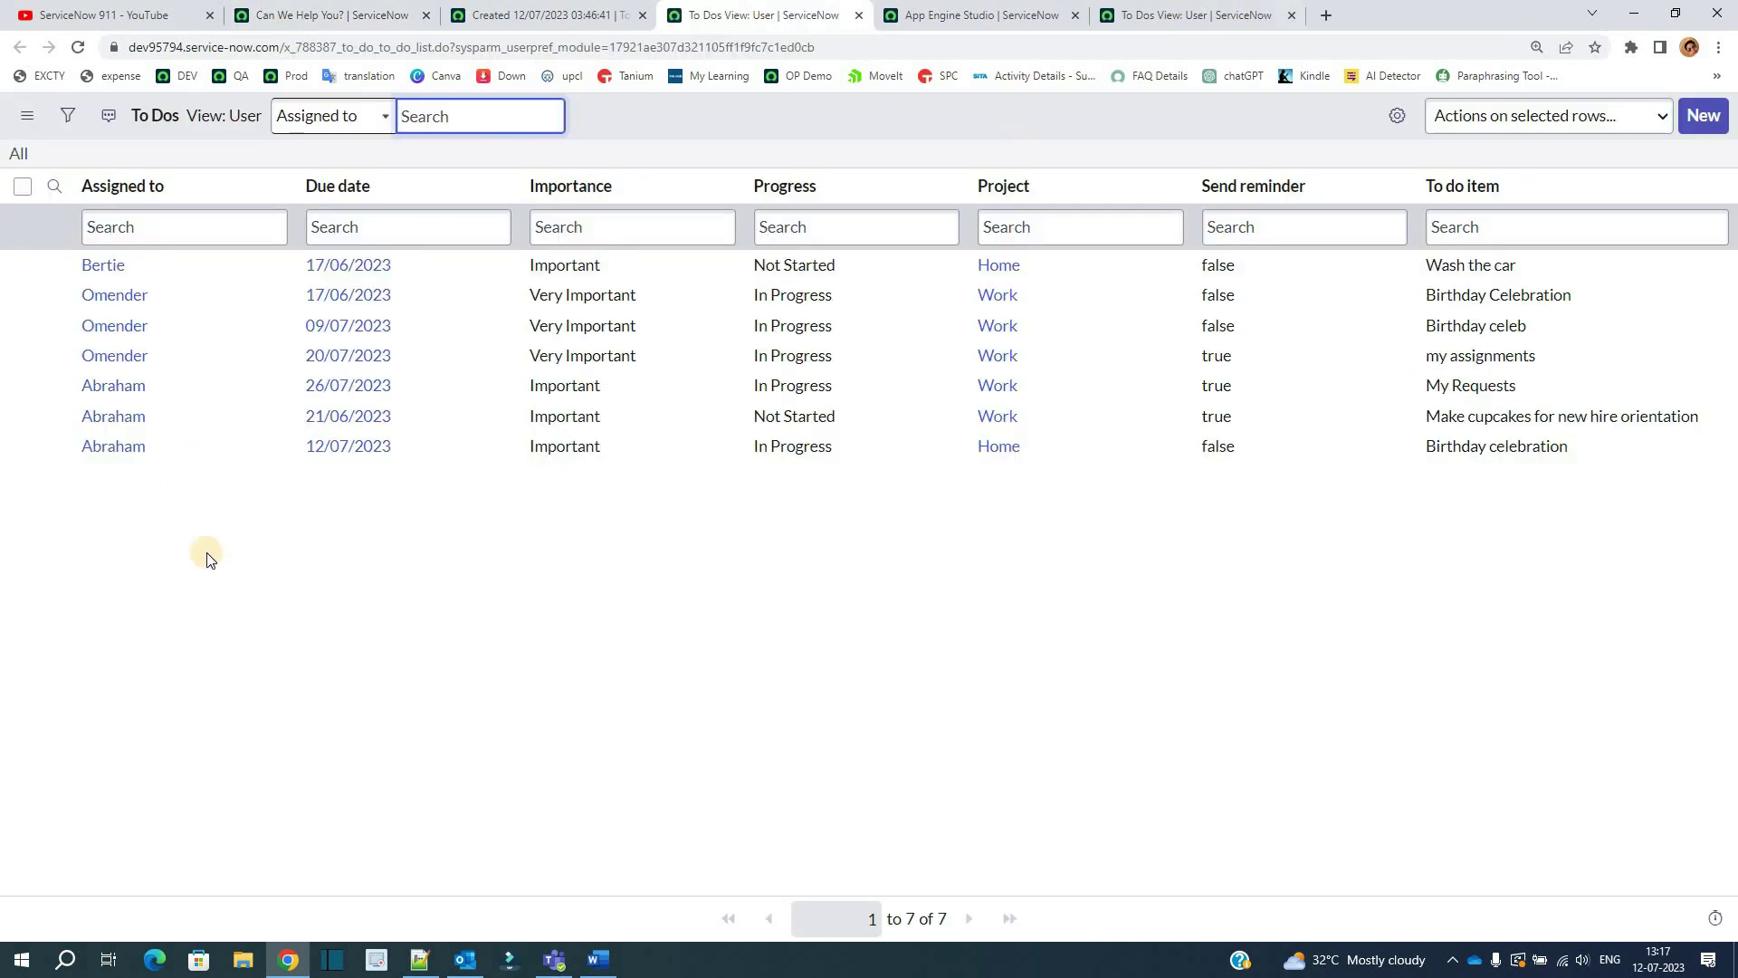
double_click(1464, 388)
left_click(338, 186)
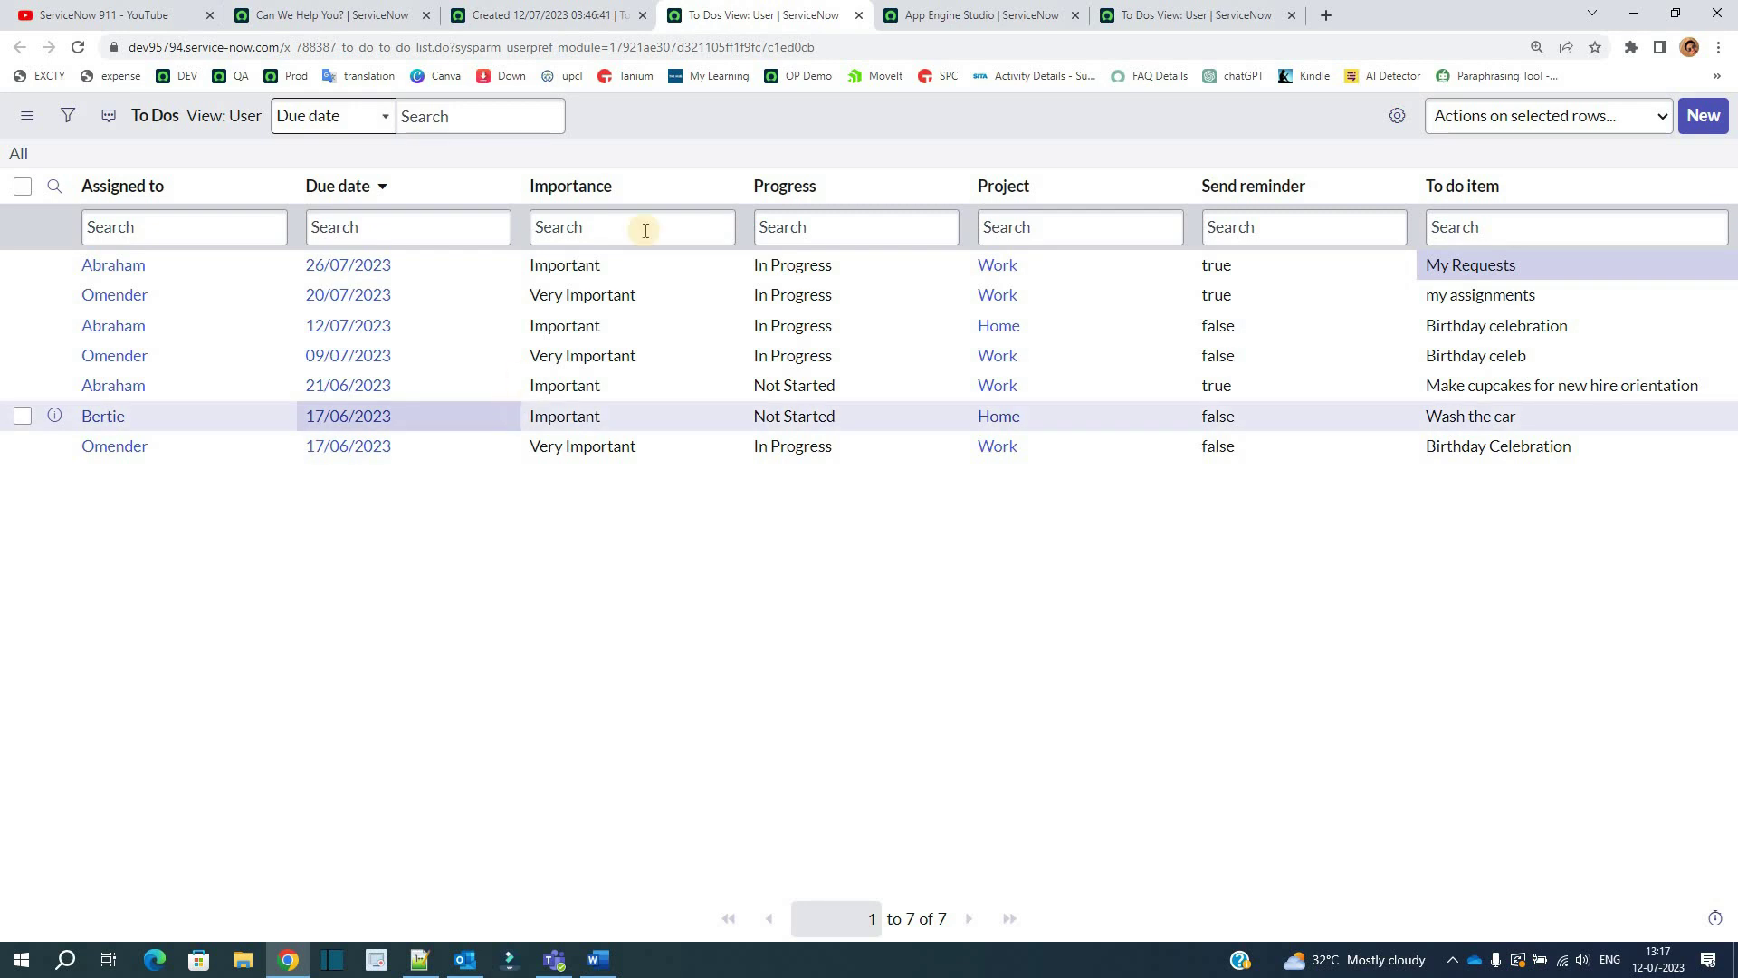
Step: Look at the Reminder Email flow and the Notification for Assignee email, then return to app home
left_click(981, 16)
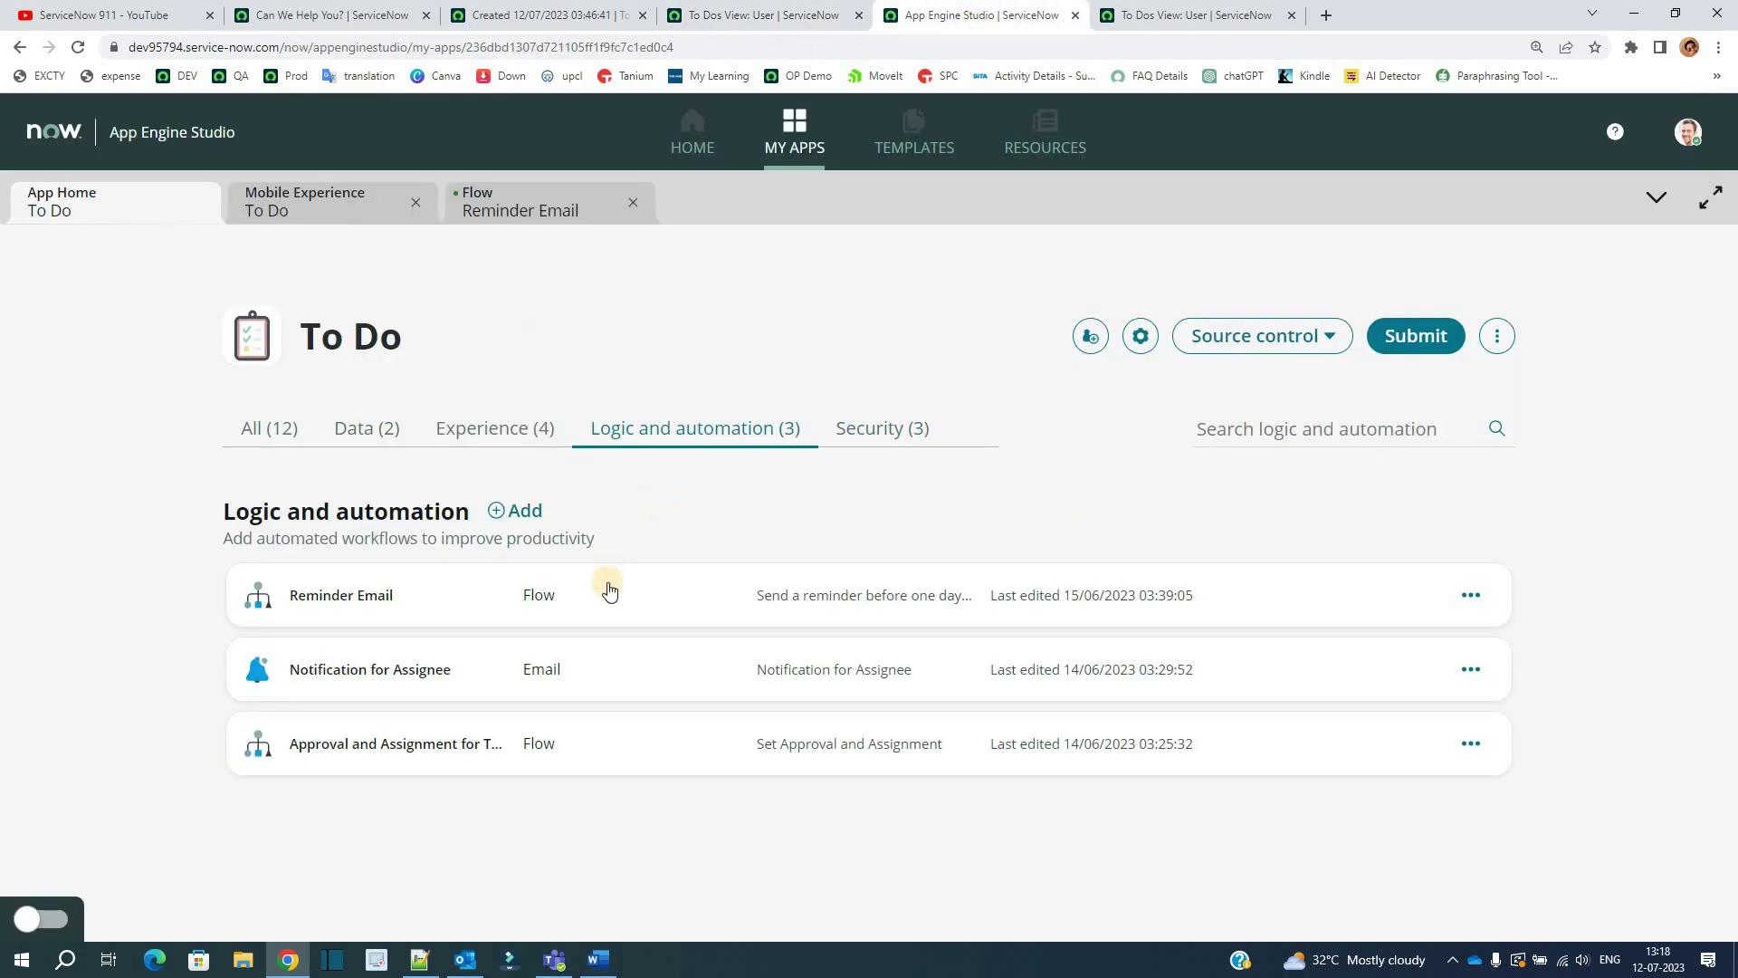
left_click(555, 212)
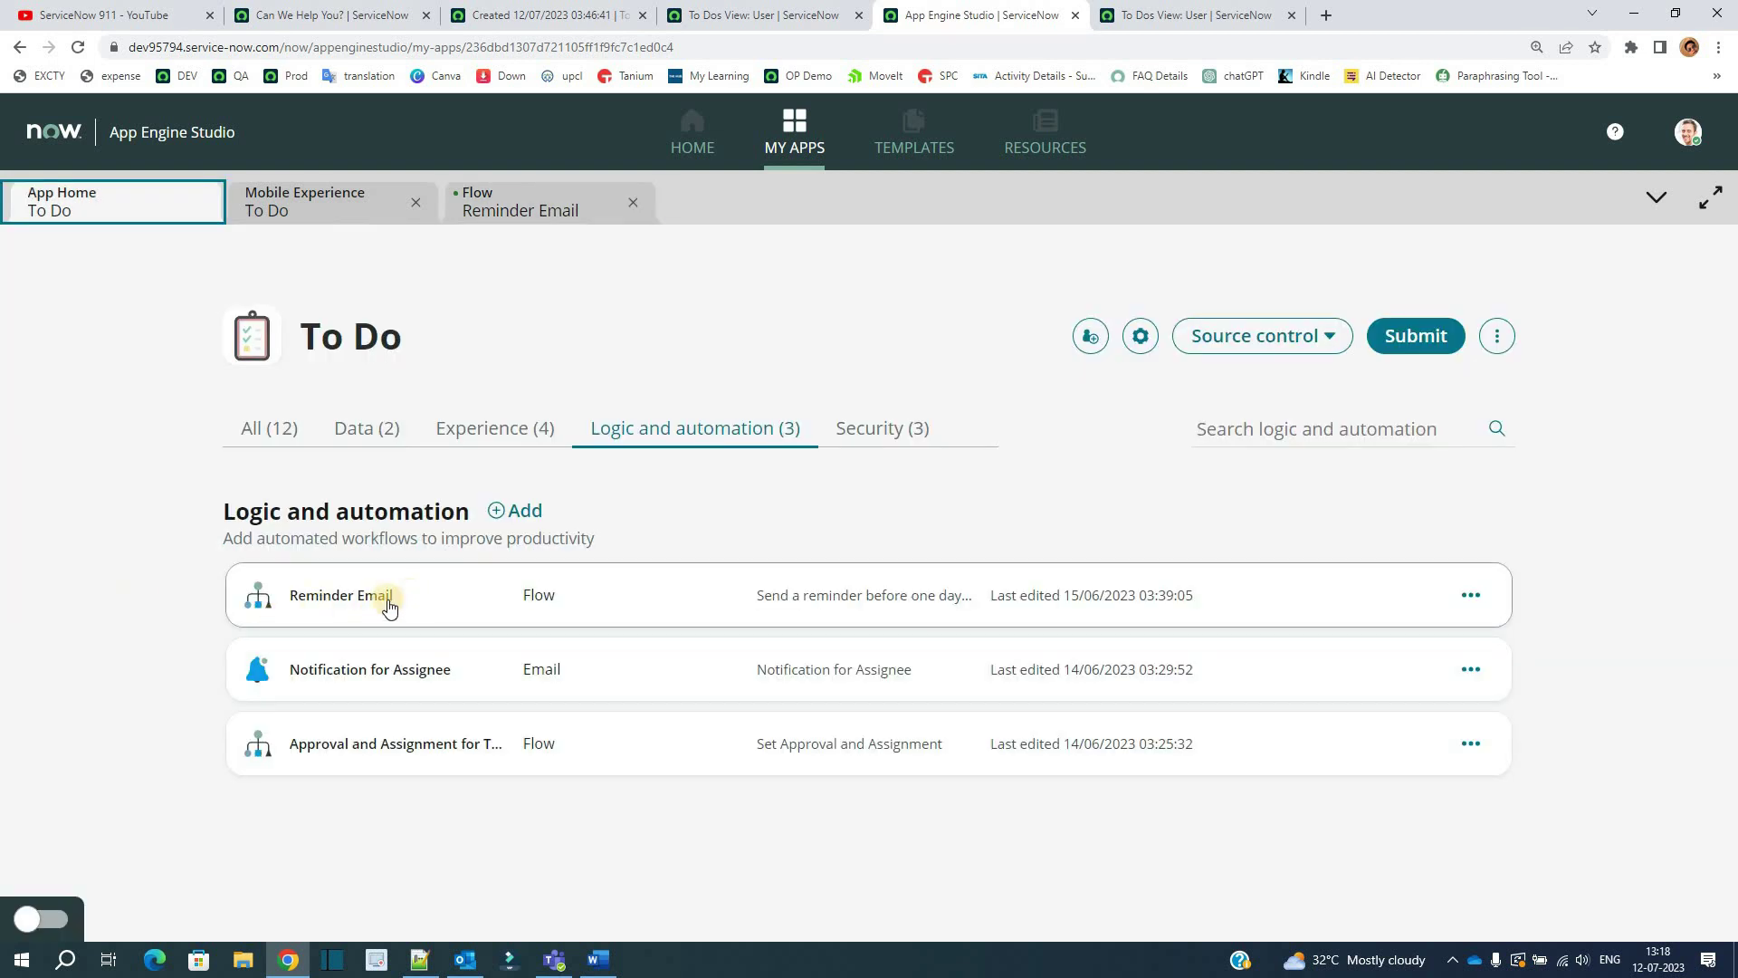
left_click(350, 674)
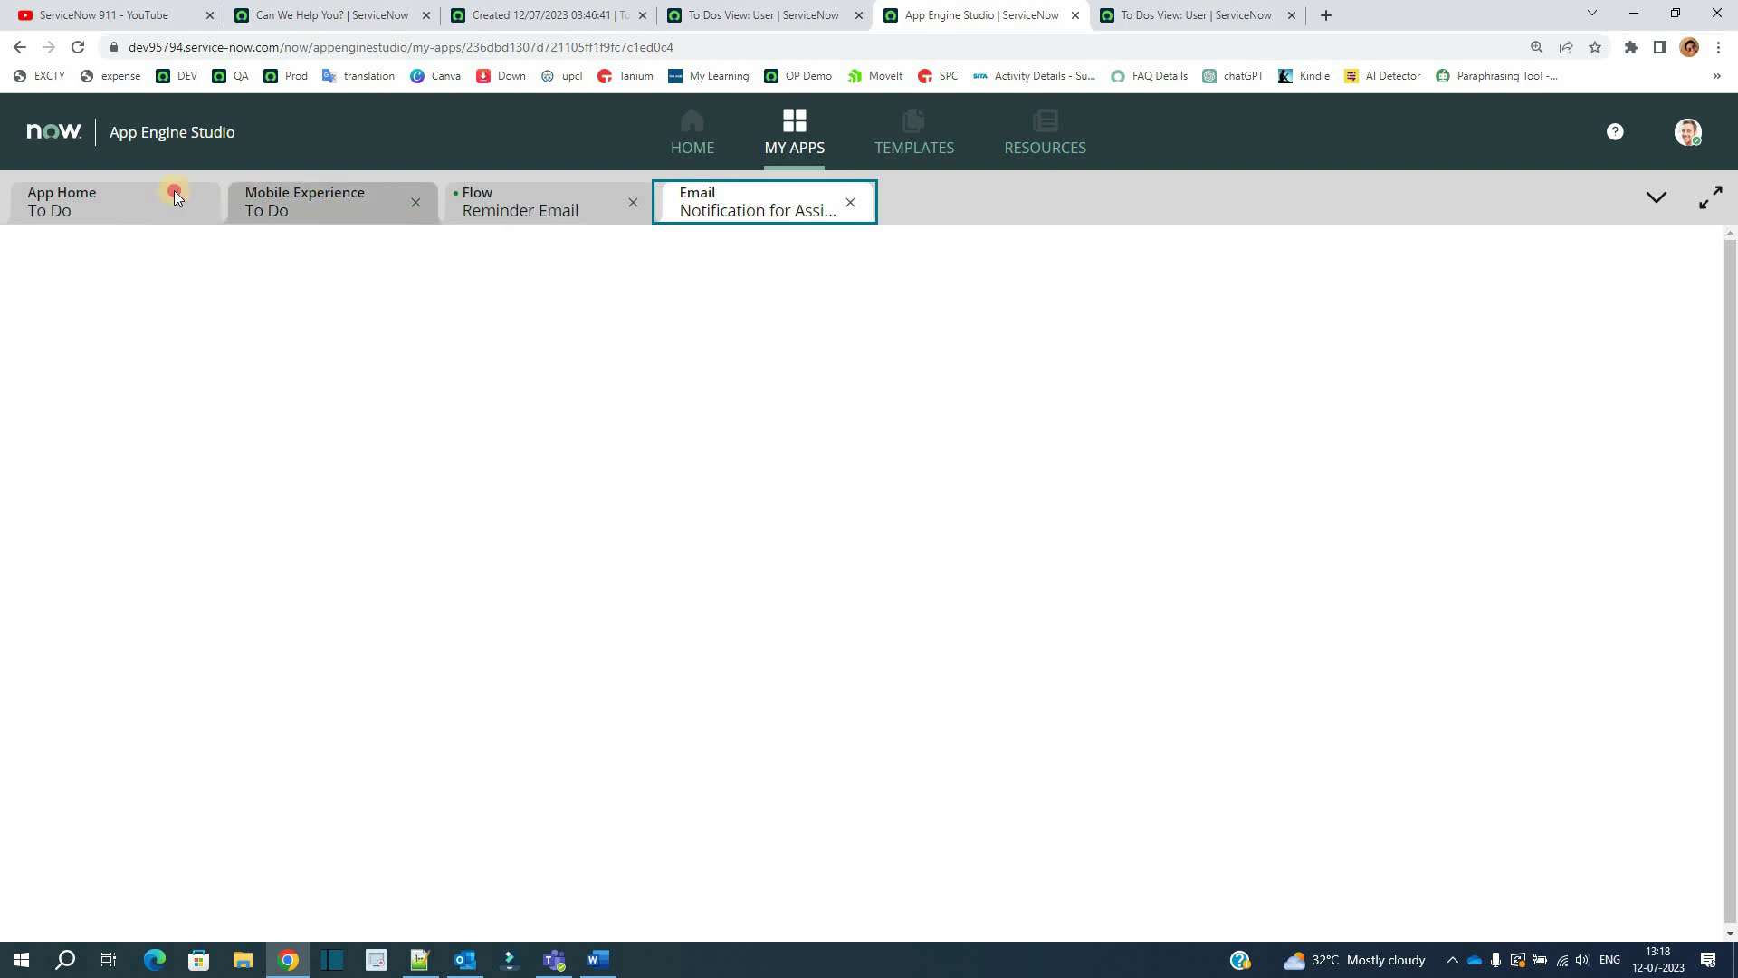
left_click(174, 192)
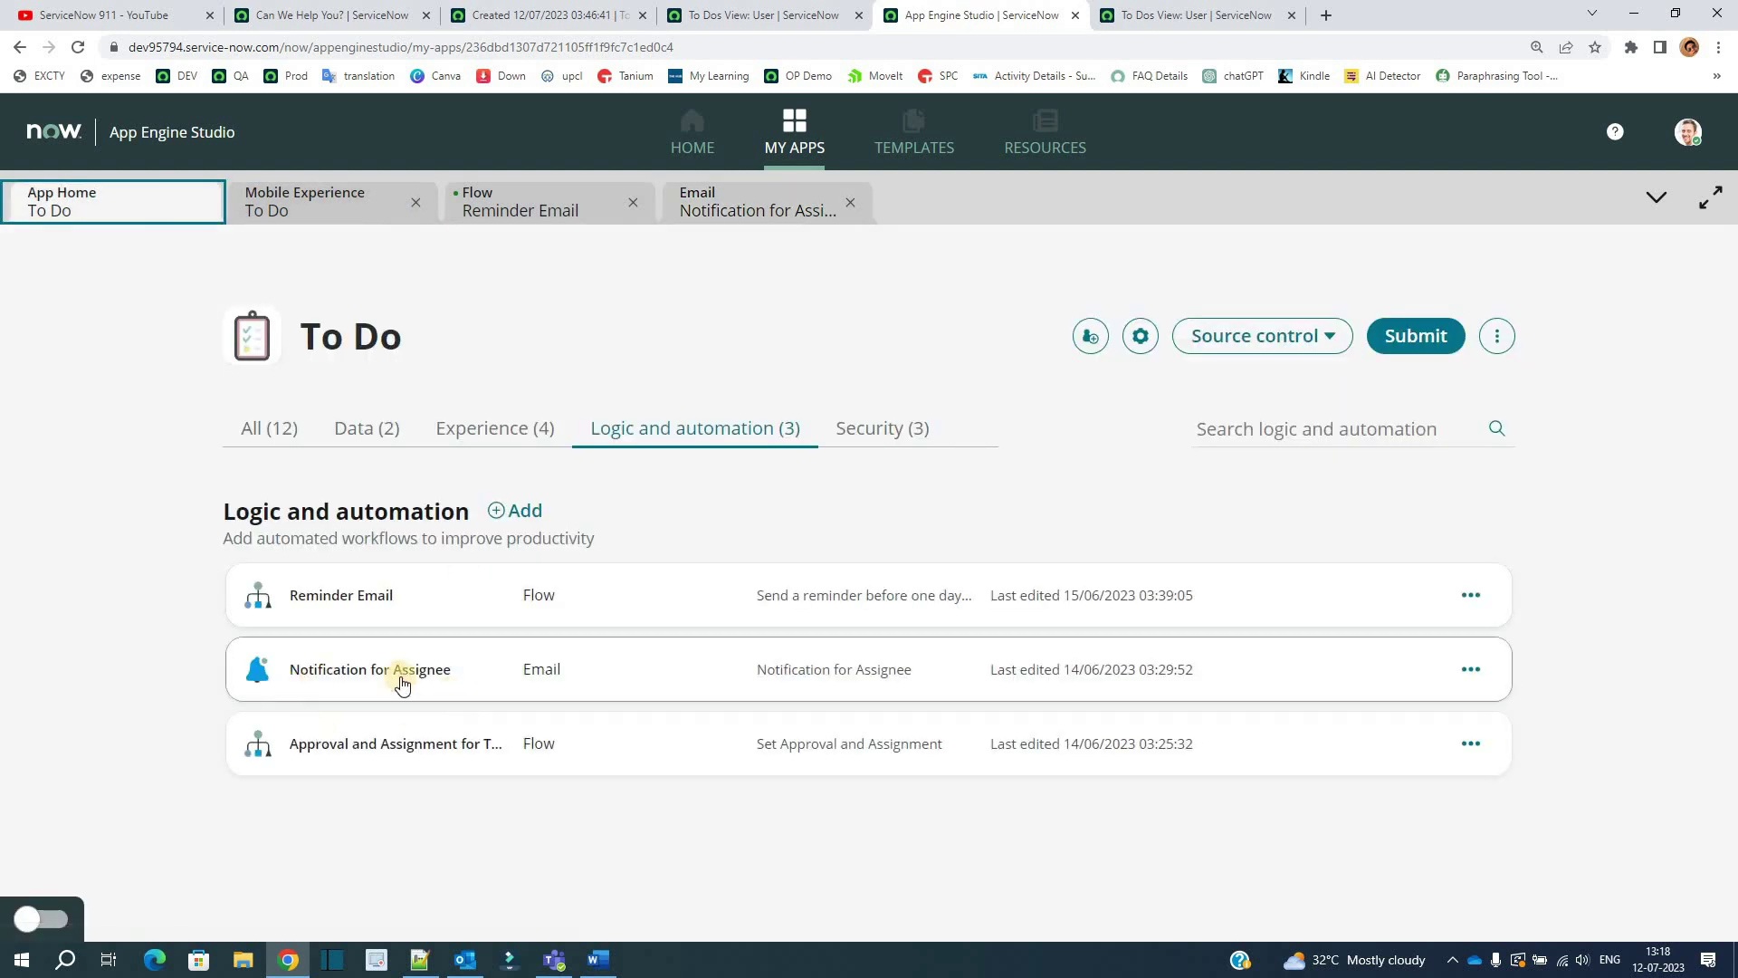
Step: Check the assignee on the My Requests record, then go back to the To Do app
left_click(528, 18)
left_click(1294, 167)
double_click(1295, 167)
left_click(1240, 226)
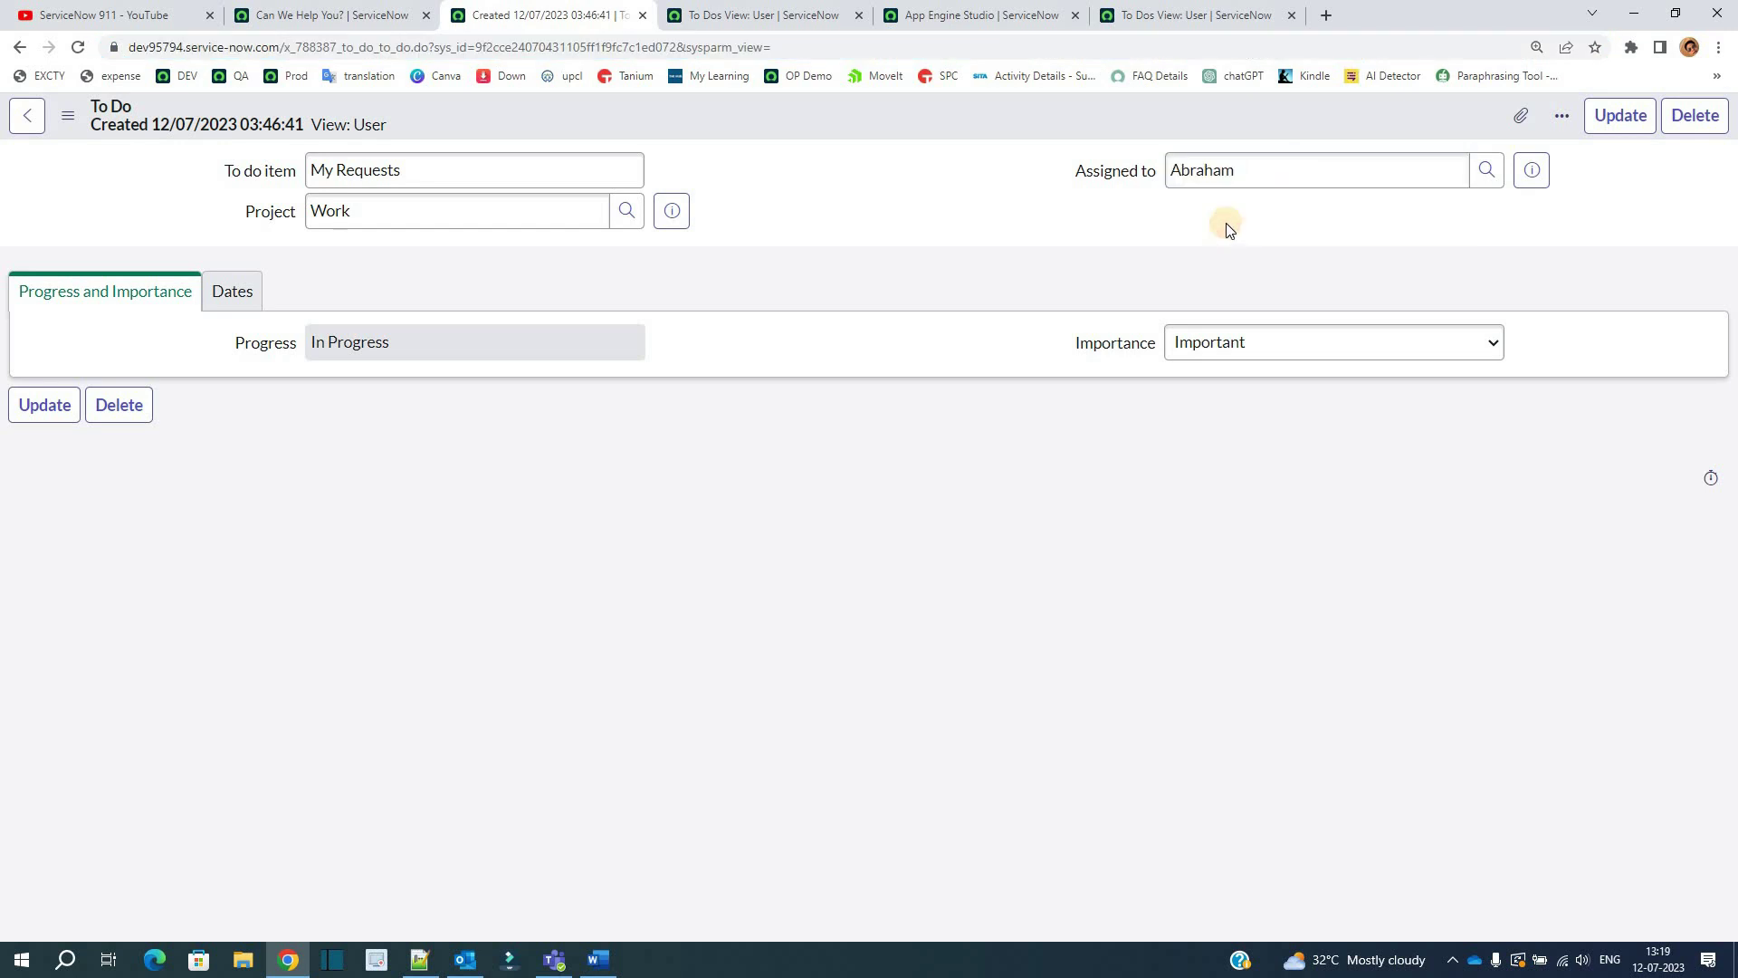
double_click(1231, 172)
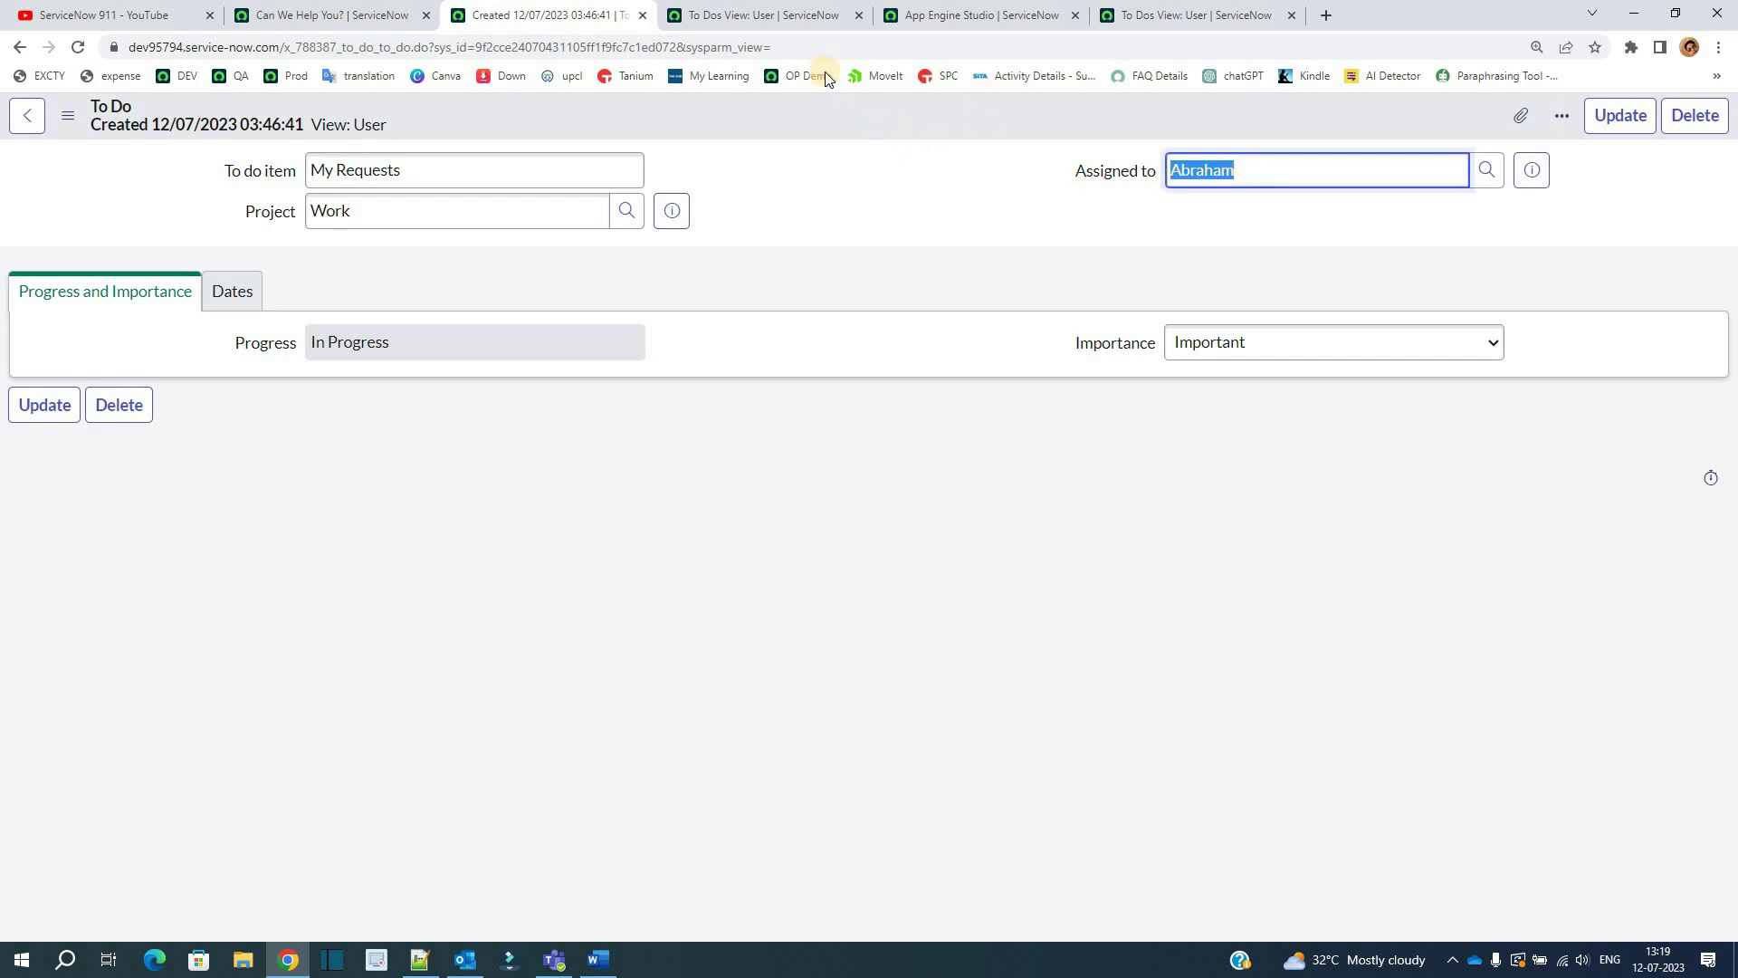
left_click(784, 15)
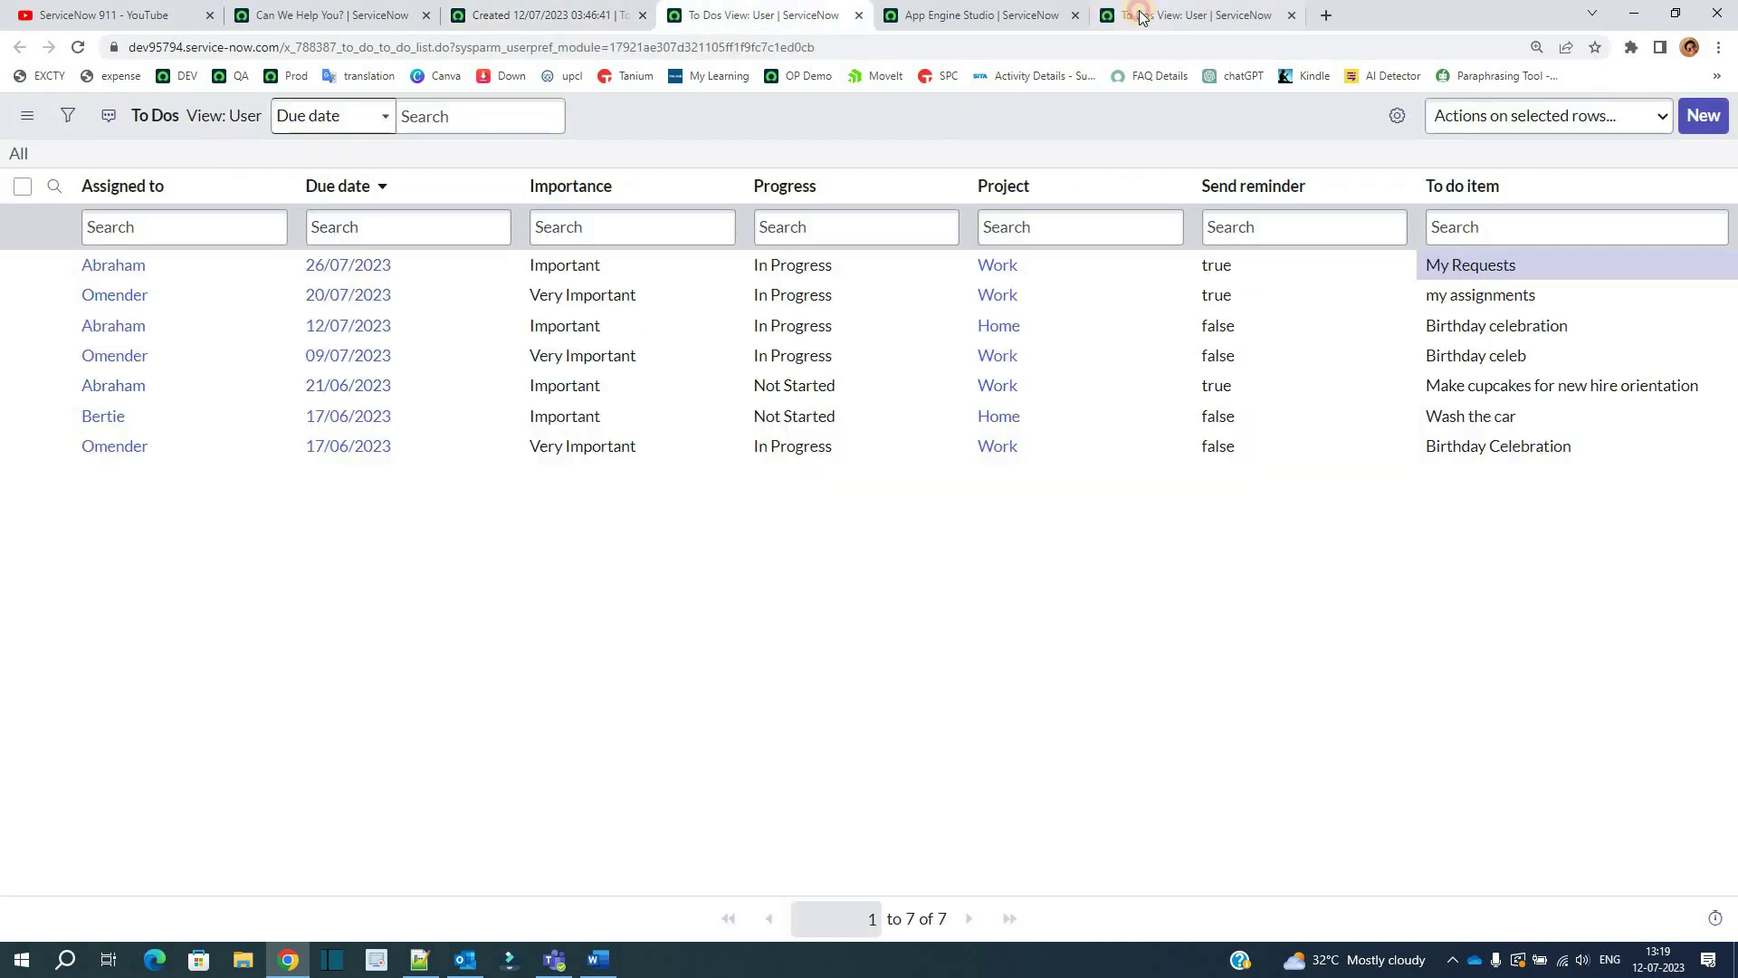
left_click(946, 11)
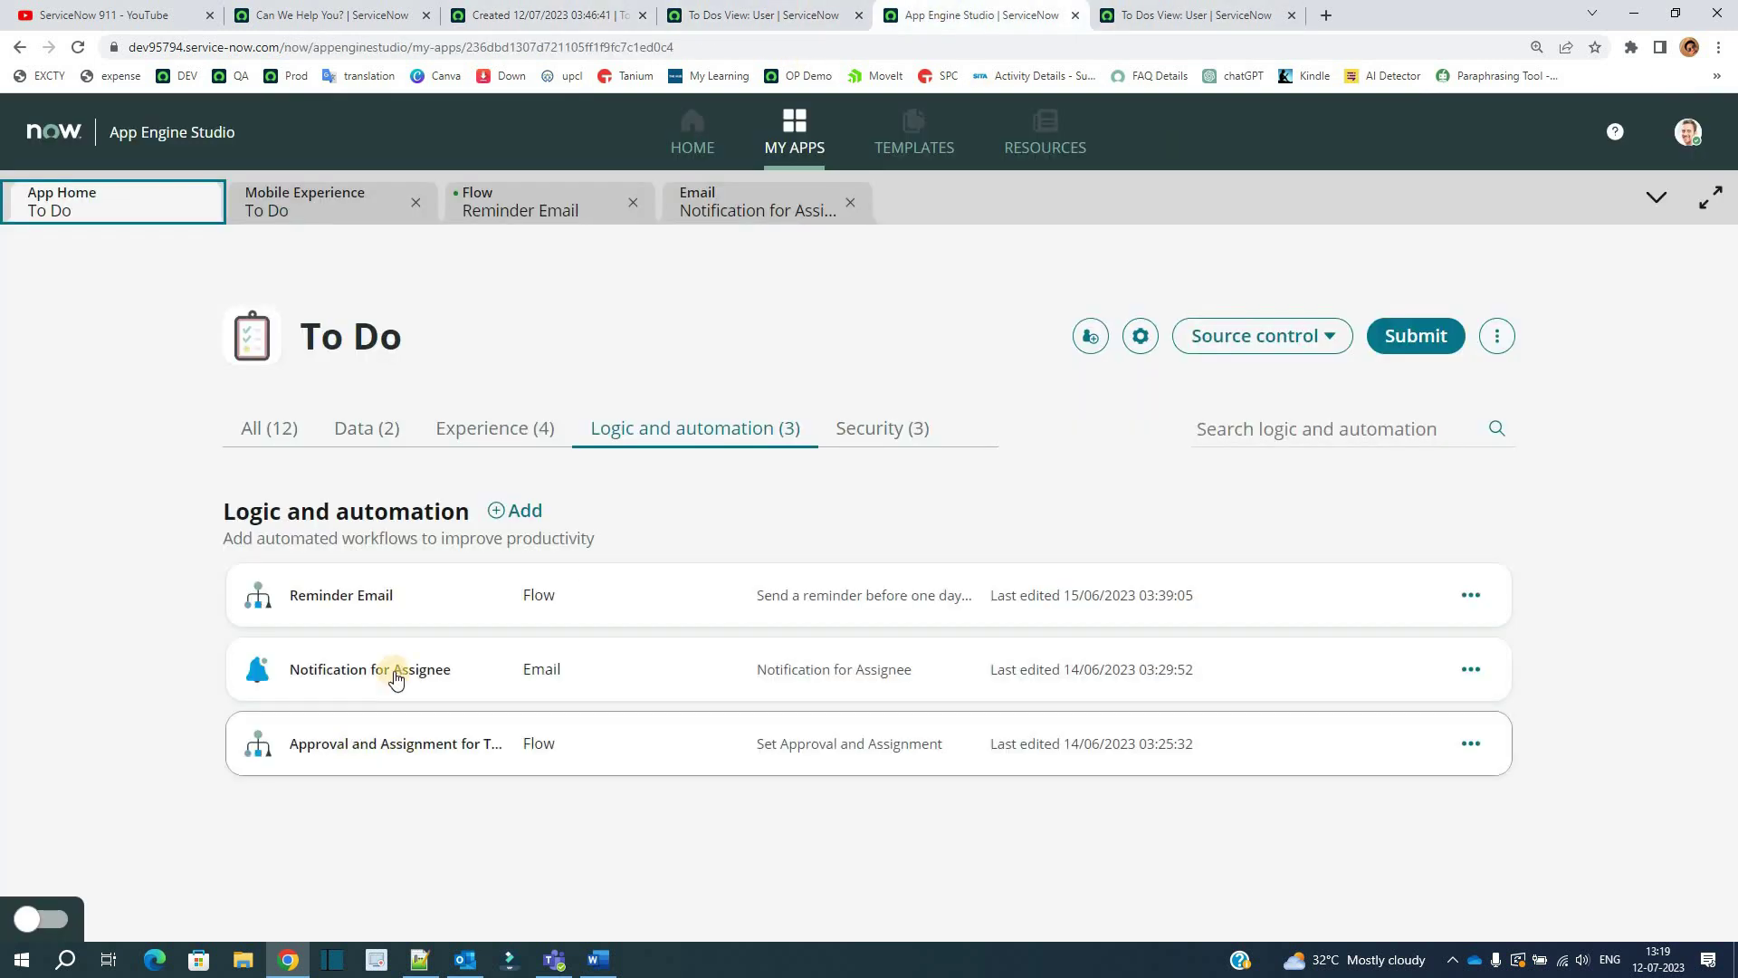
Step: Open the Notification for Assignee email setup and scroll through its trigger and recipients
left_click(769, 201)
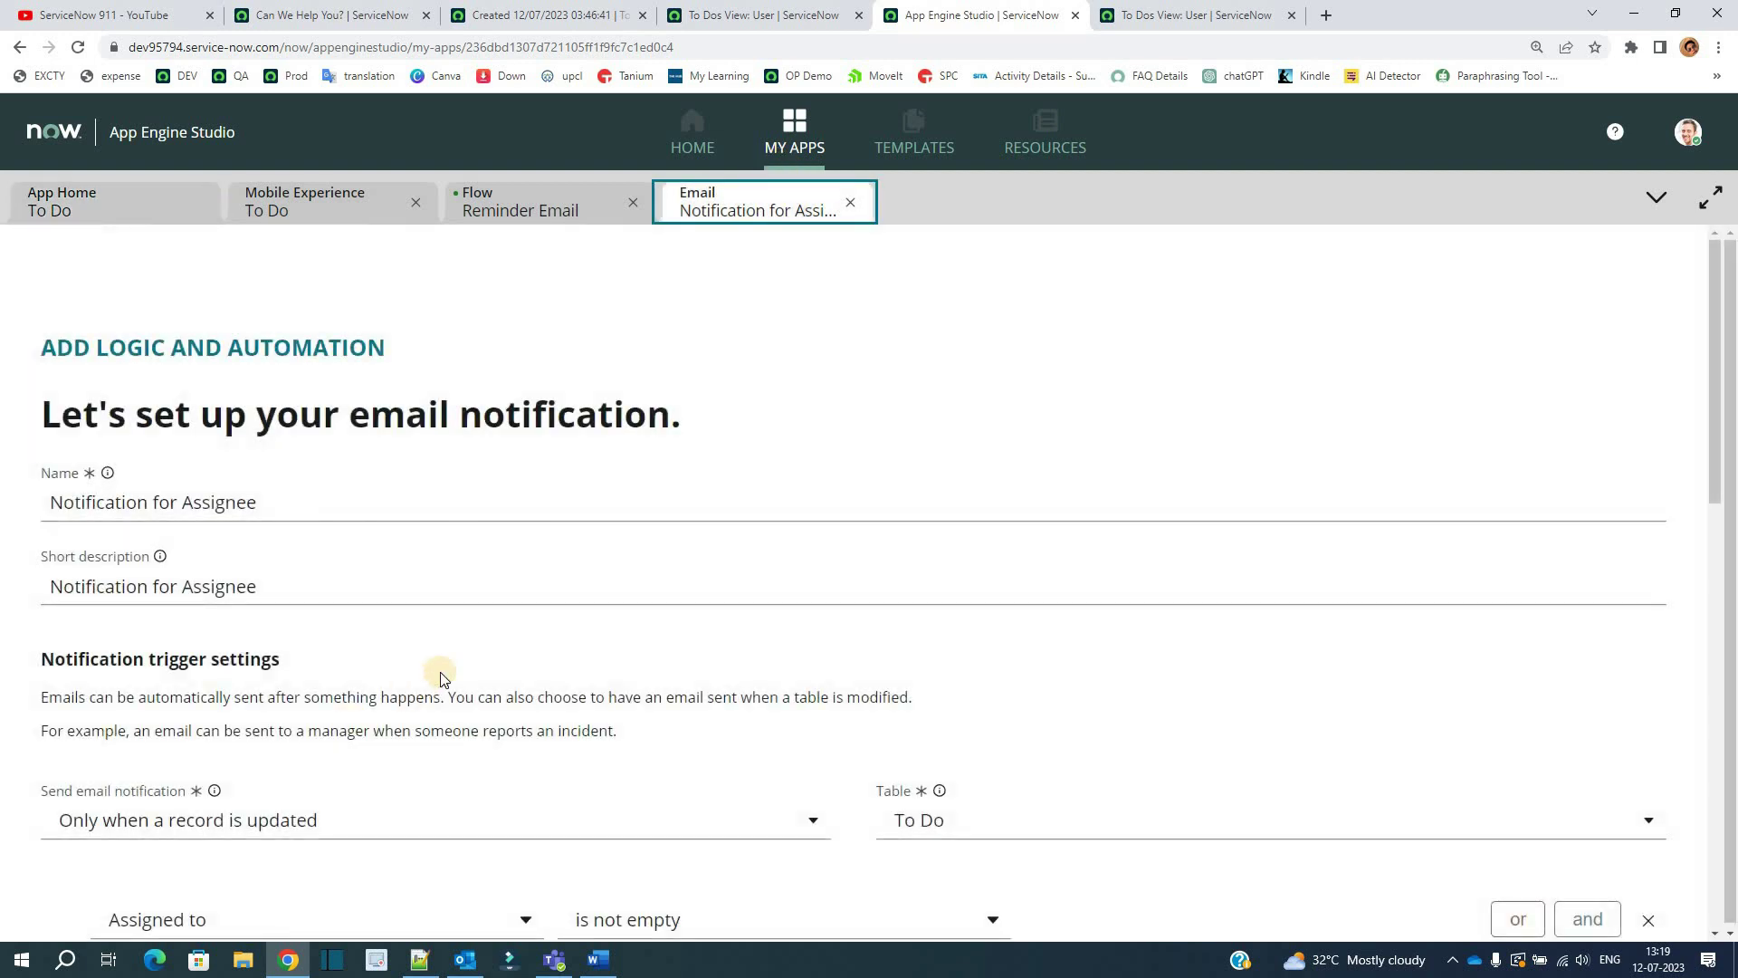
scroll(308, 647, "down", 1)
scroll(525, 470, "up", 1)
scroll(399, 674, "down", 2)
scroll(400, 674, "down", 1)
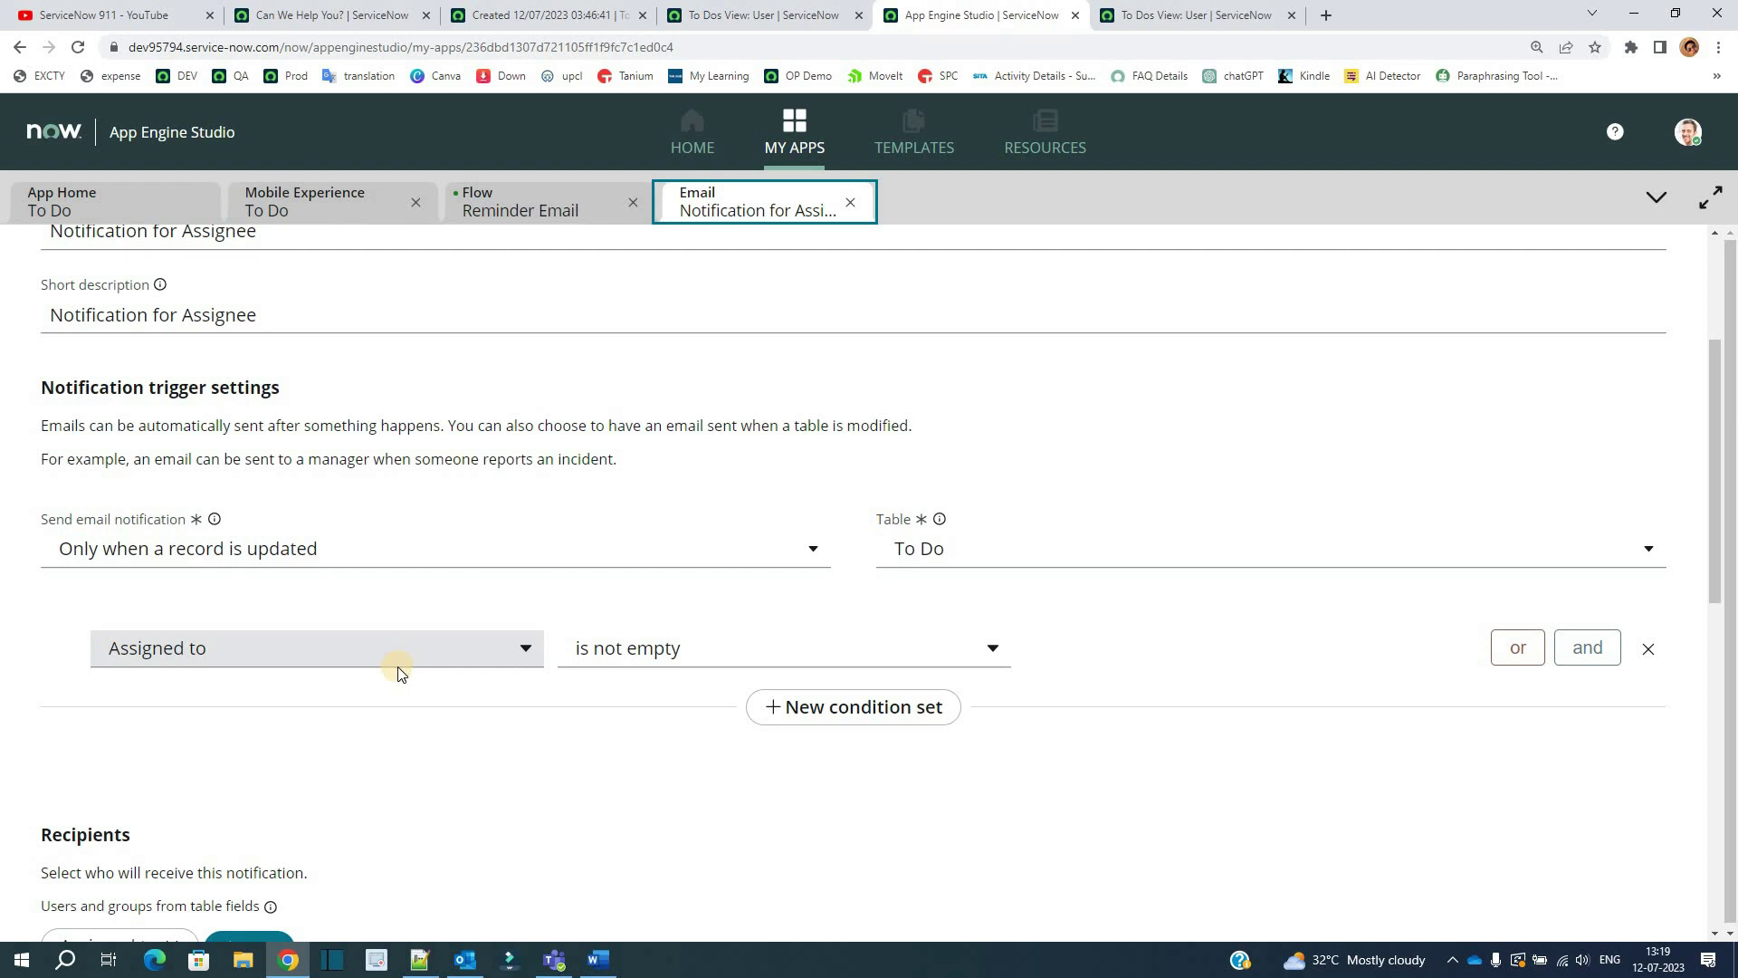
scroll(399, 674, "down", 3)
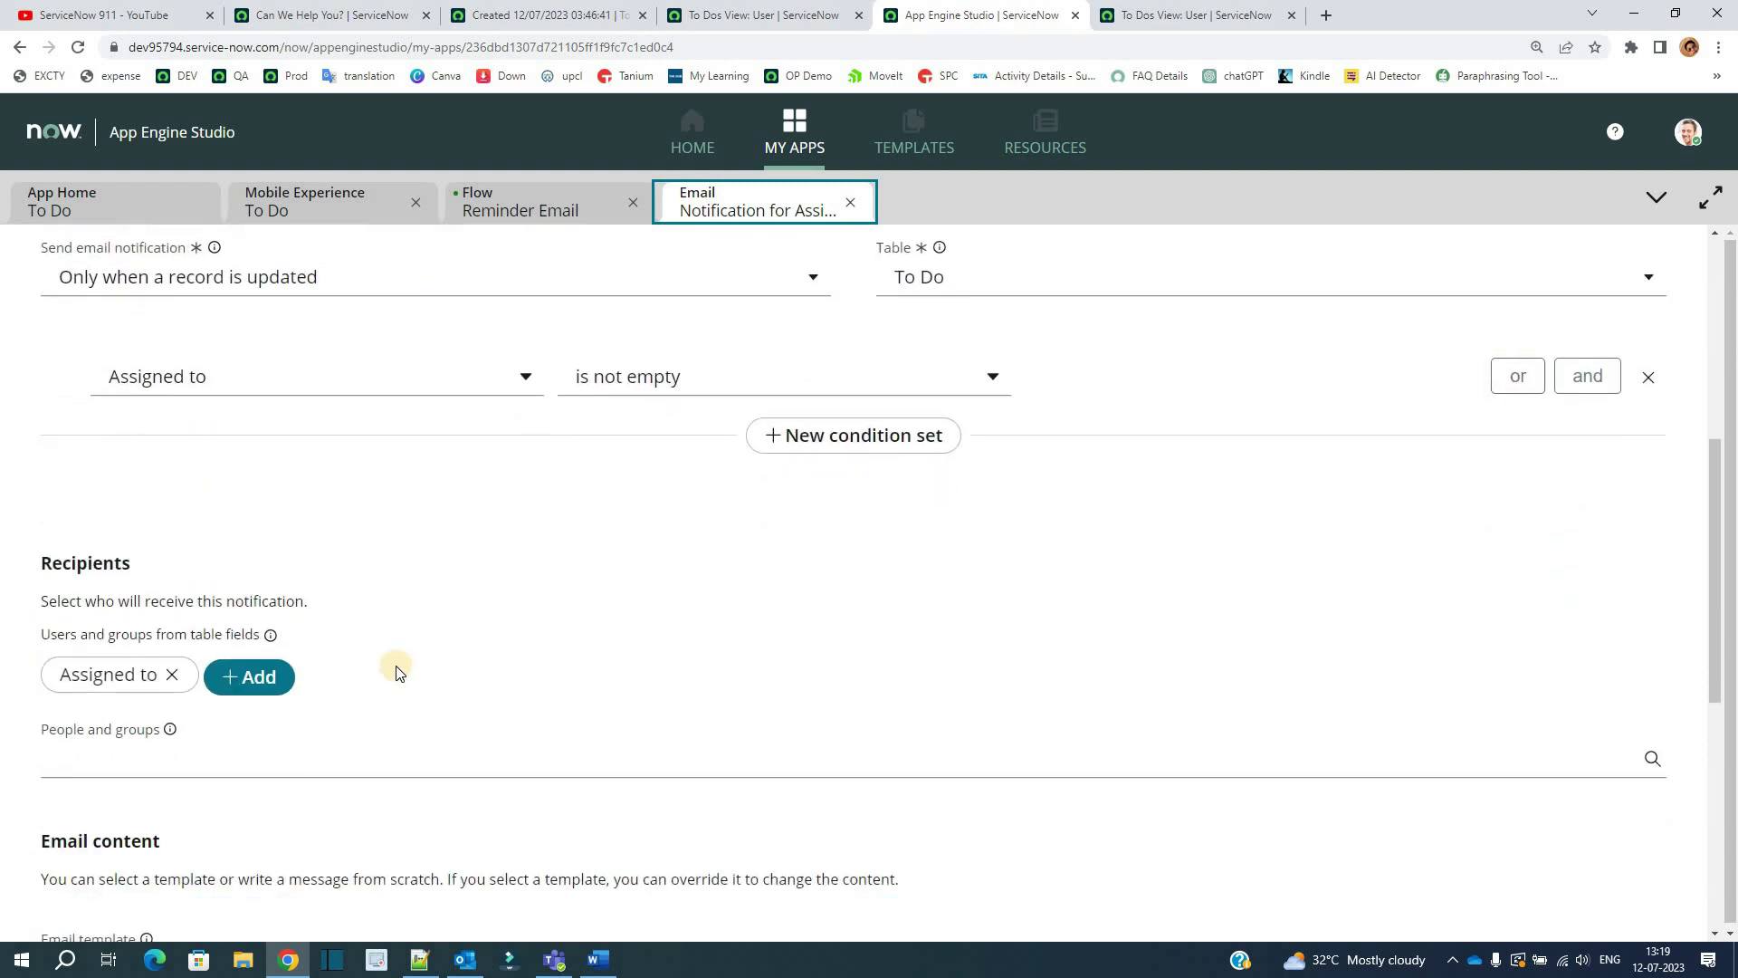
scroll(262, 633, "down", 3)
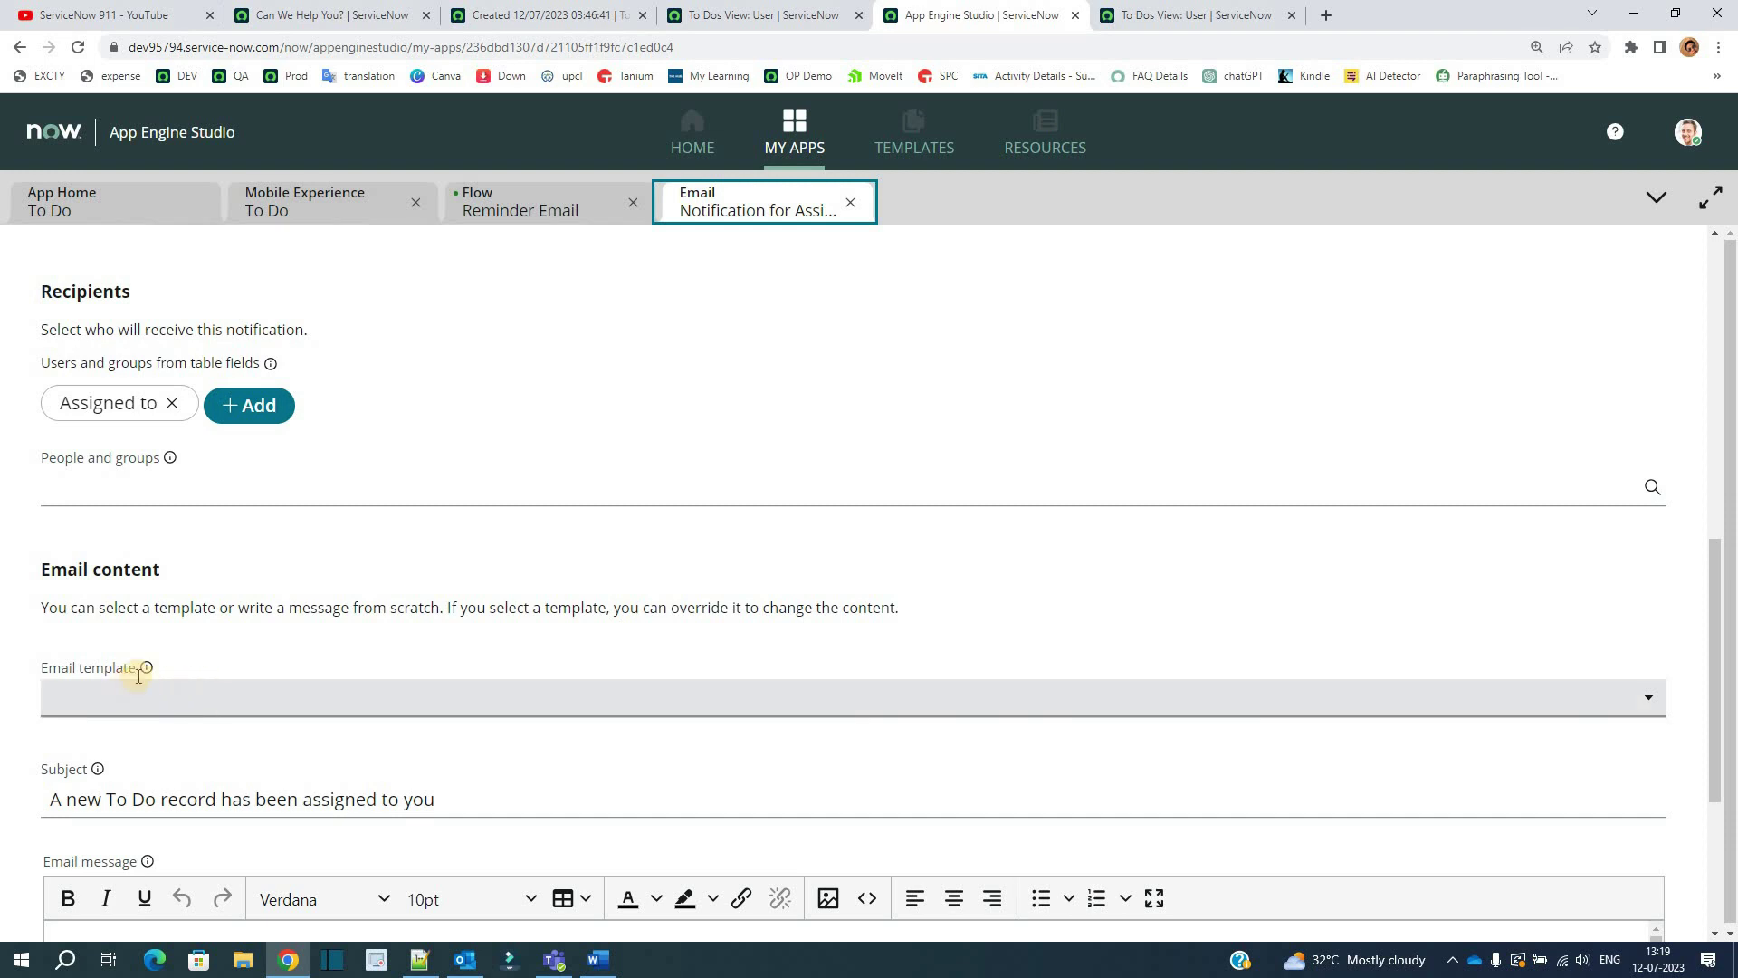
scroll(150, 660, "down", 3)
Step: Highlight the email subject and the ${sys_created_on} variable in the message body
left_click(248, 525)
key("ctrl+a")
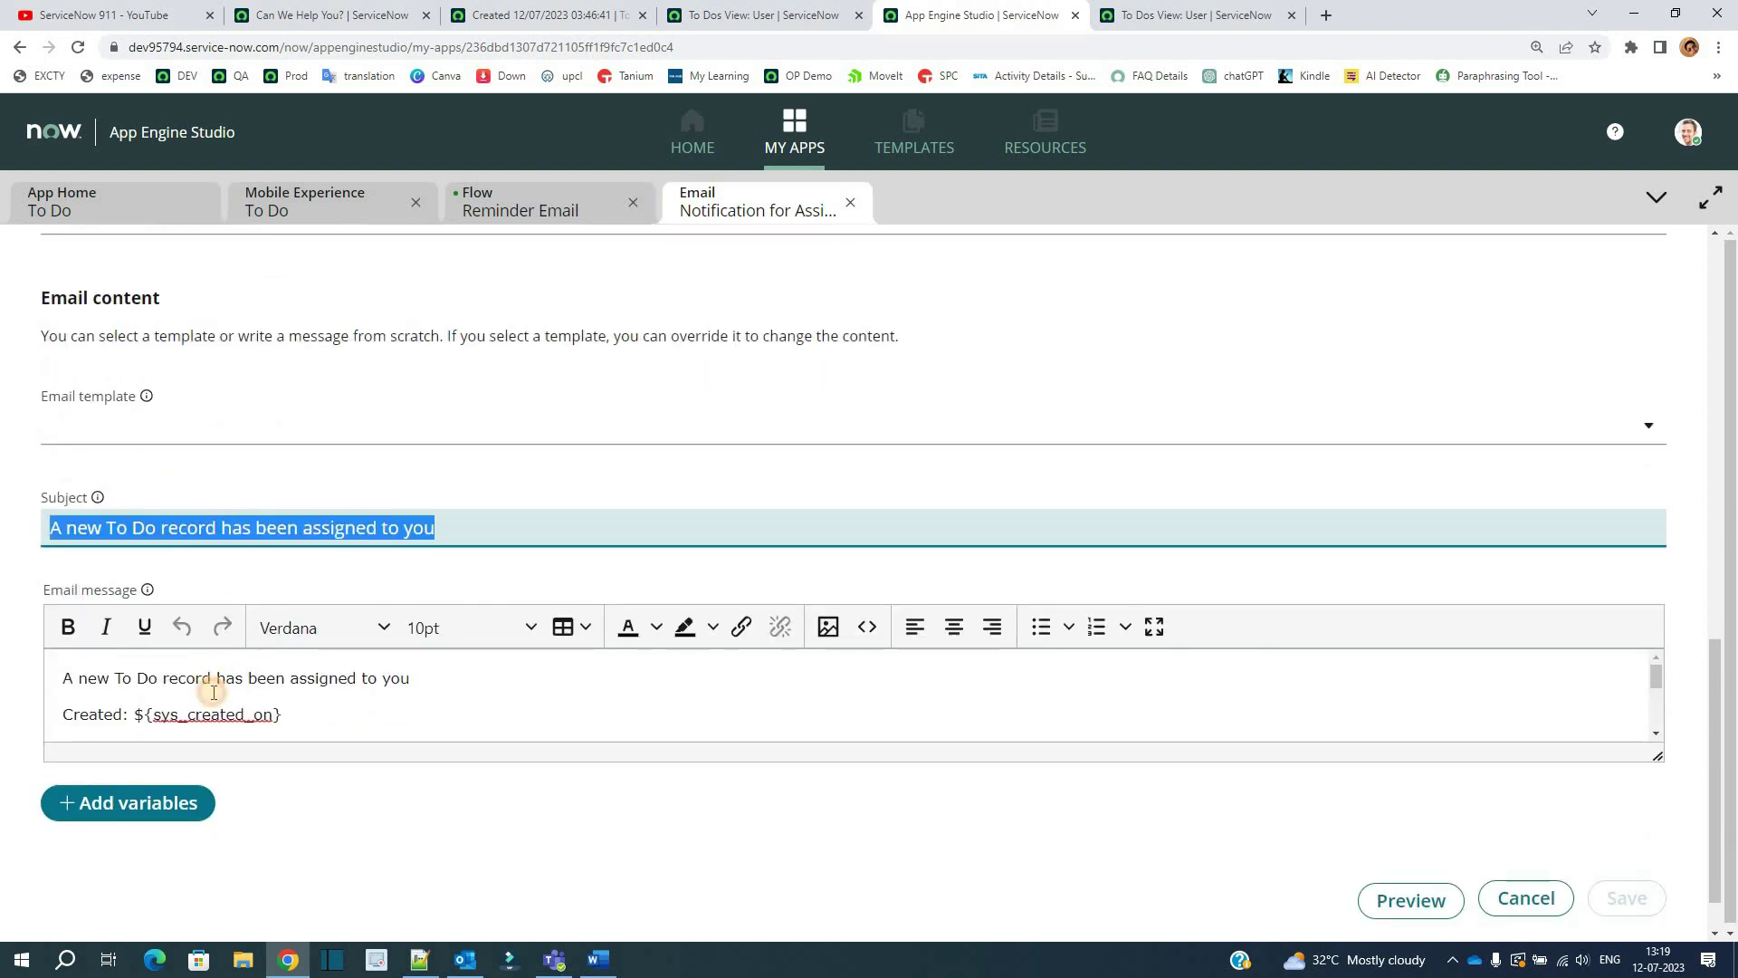
double_click(214, 695)
key("ctrl+a")
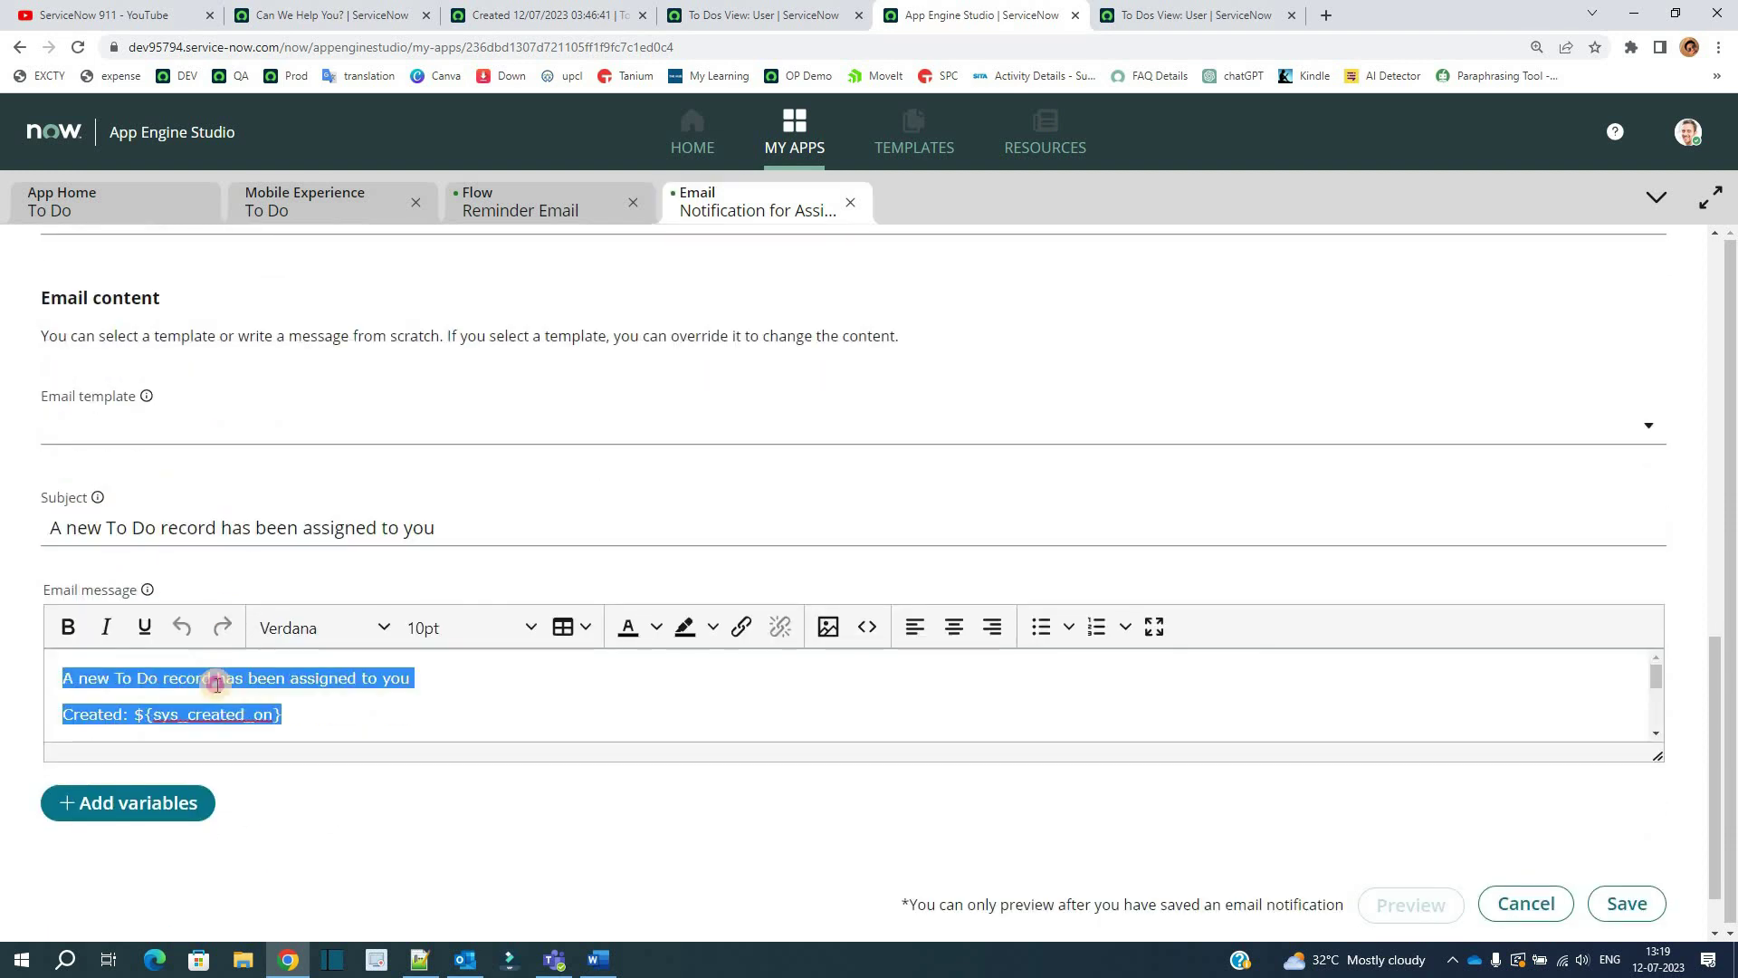
left_click(137, 714)
left_click_drag(136, 714, 282, 714)
left_click(136, 716)
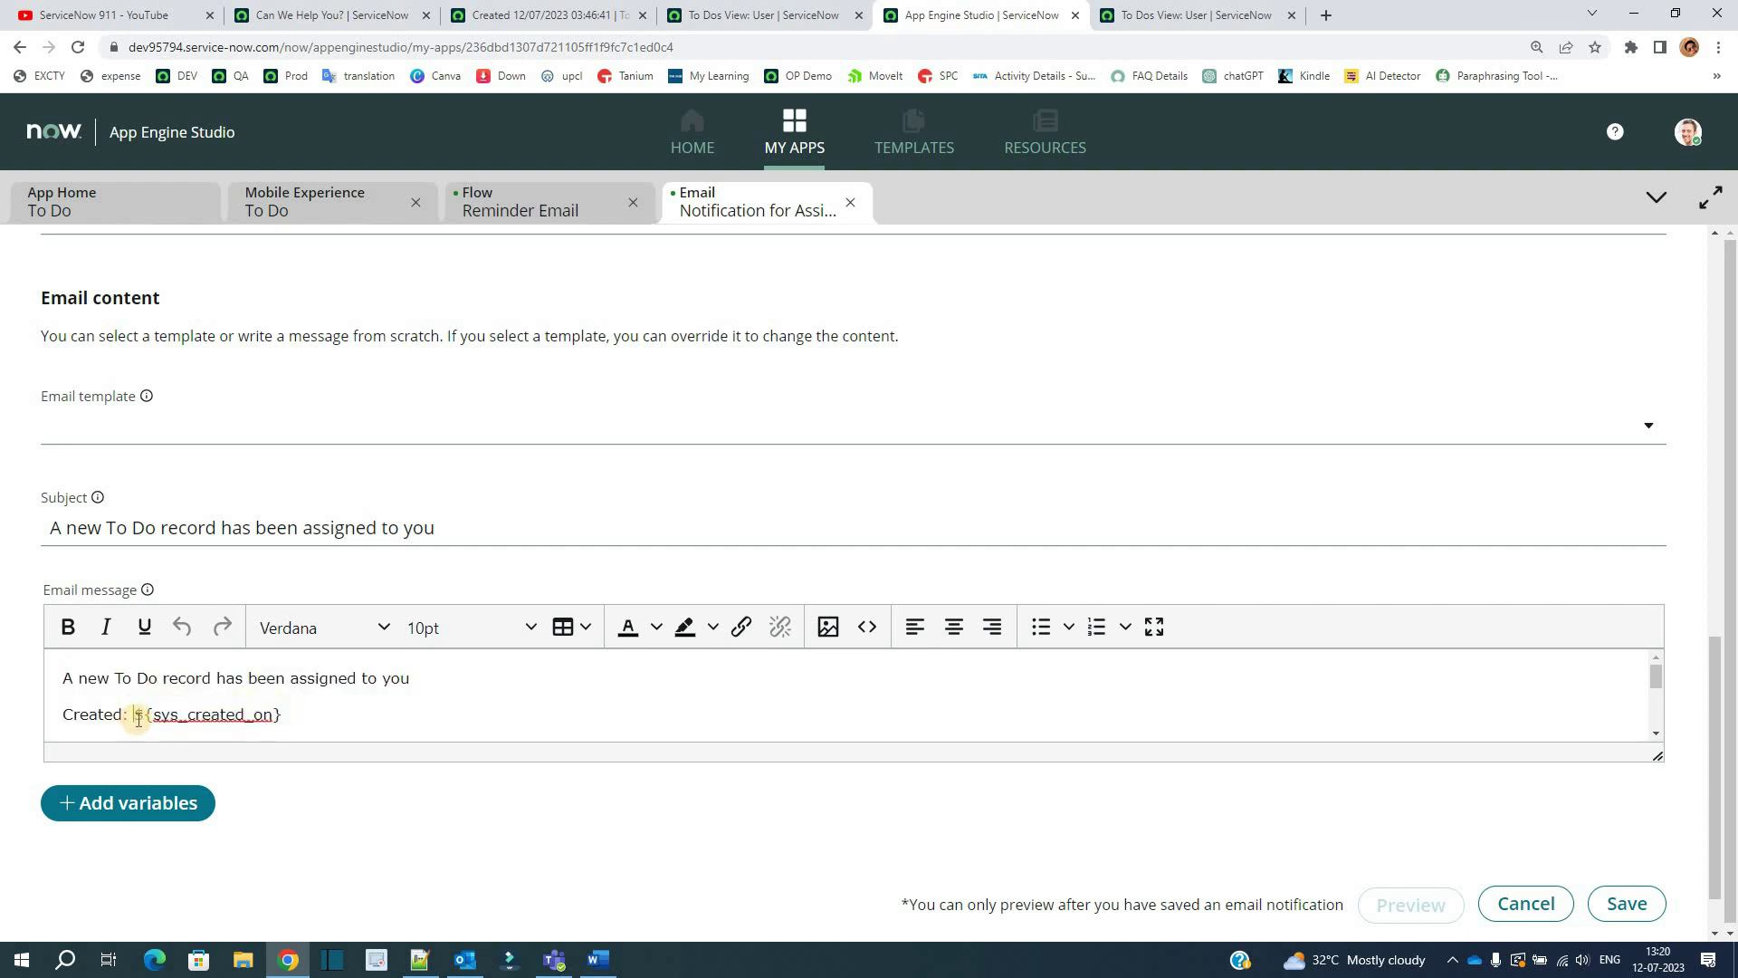
Step: Return to the To Do app home and highlight the Data through Security section names
scroll(257, 729, "up", 10)
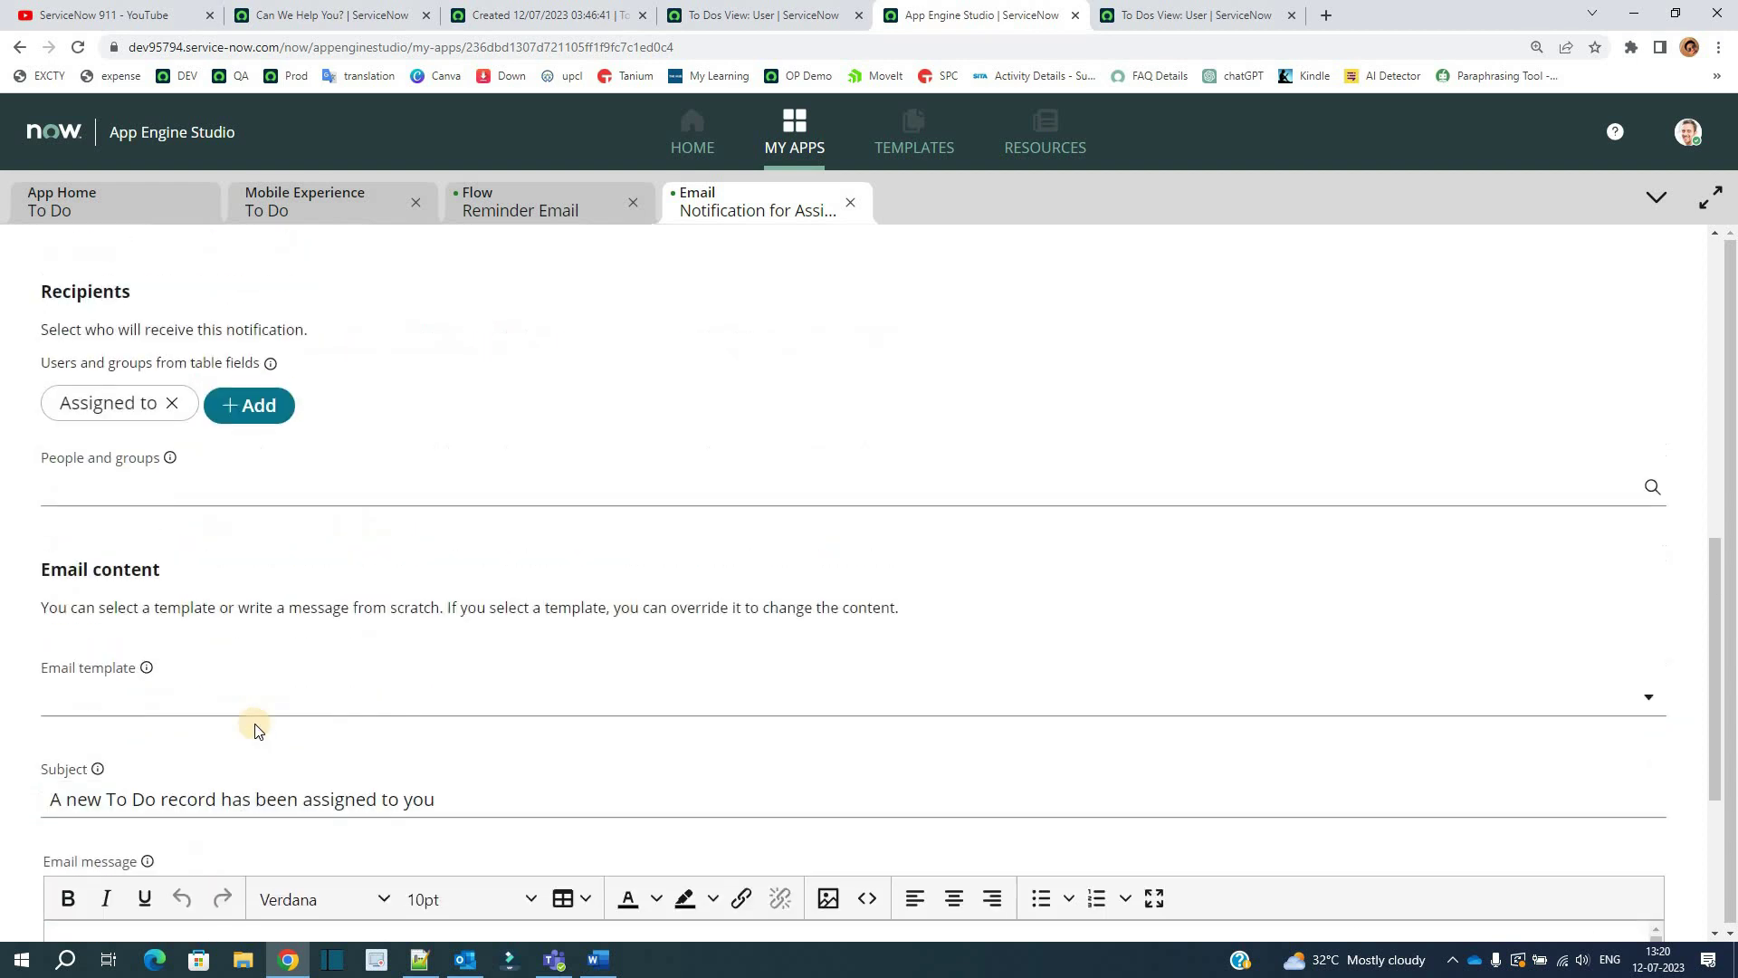
scroll(388, 555, "down", 1)
scroll(389, 556, "up", 2)
left_click(118, 216)
left_click_drag(388, 471, 954, 418)
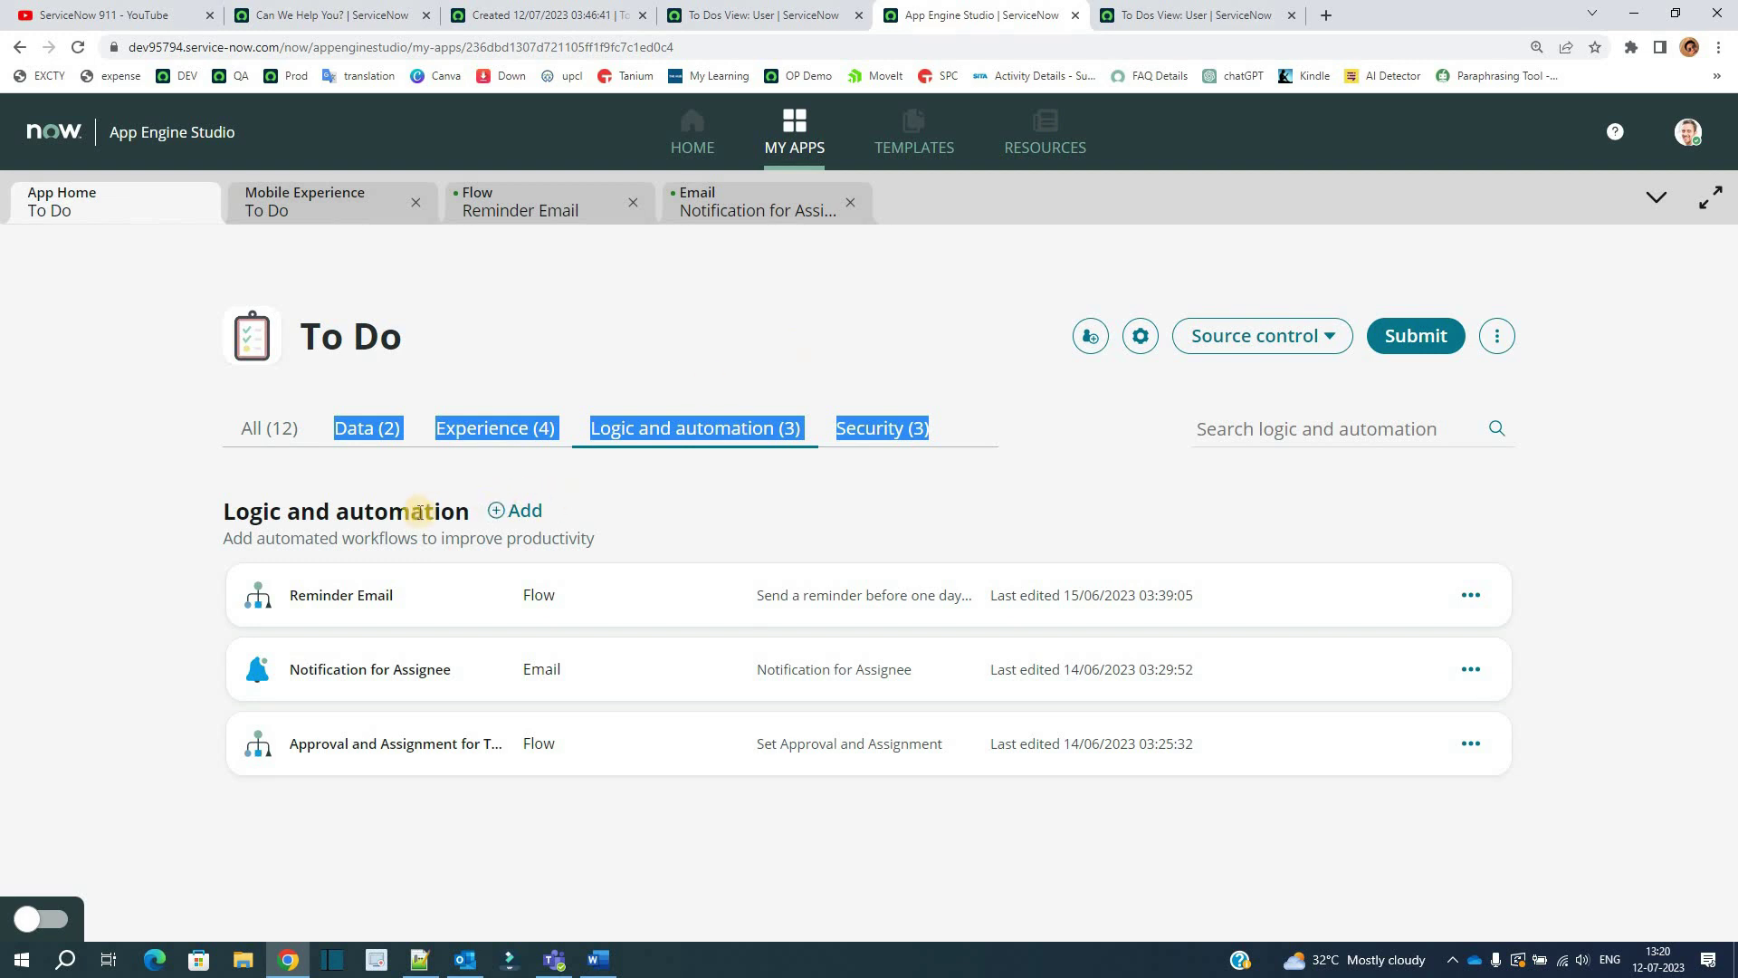
left_click(909, 491)
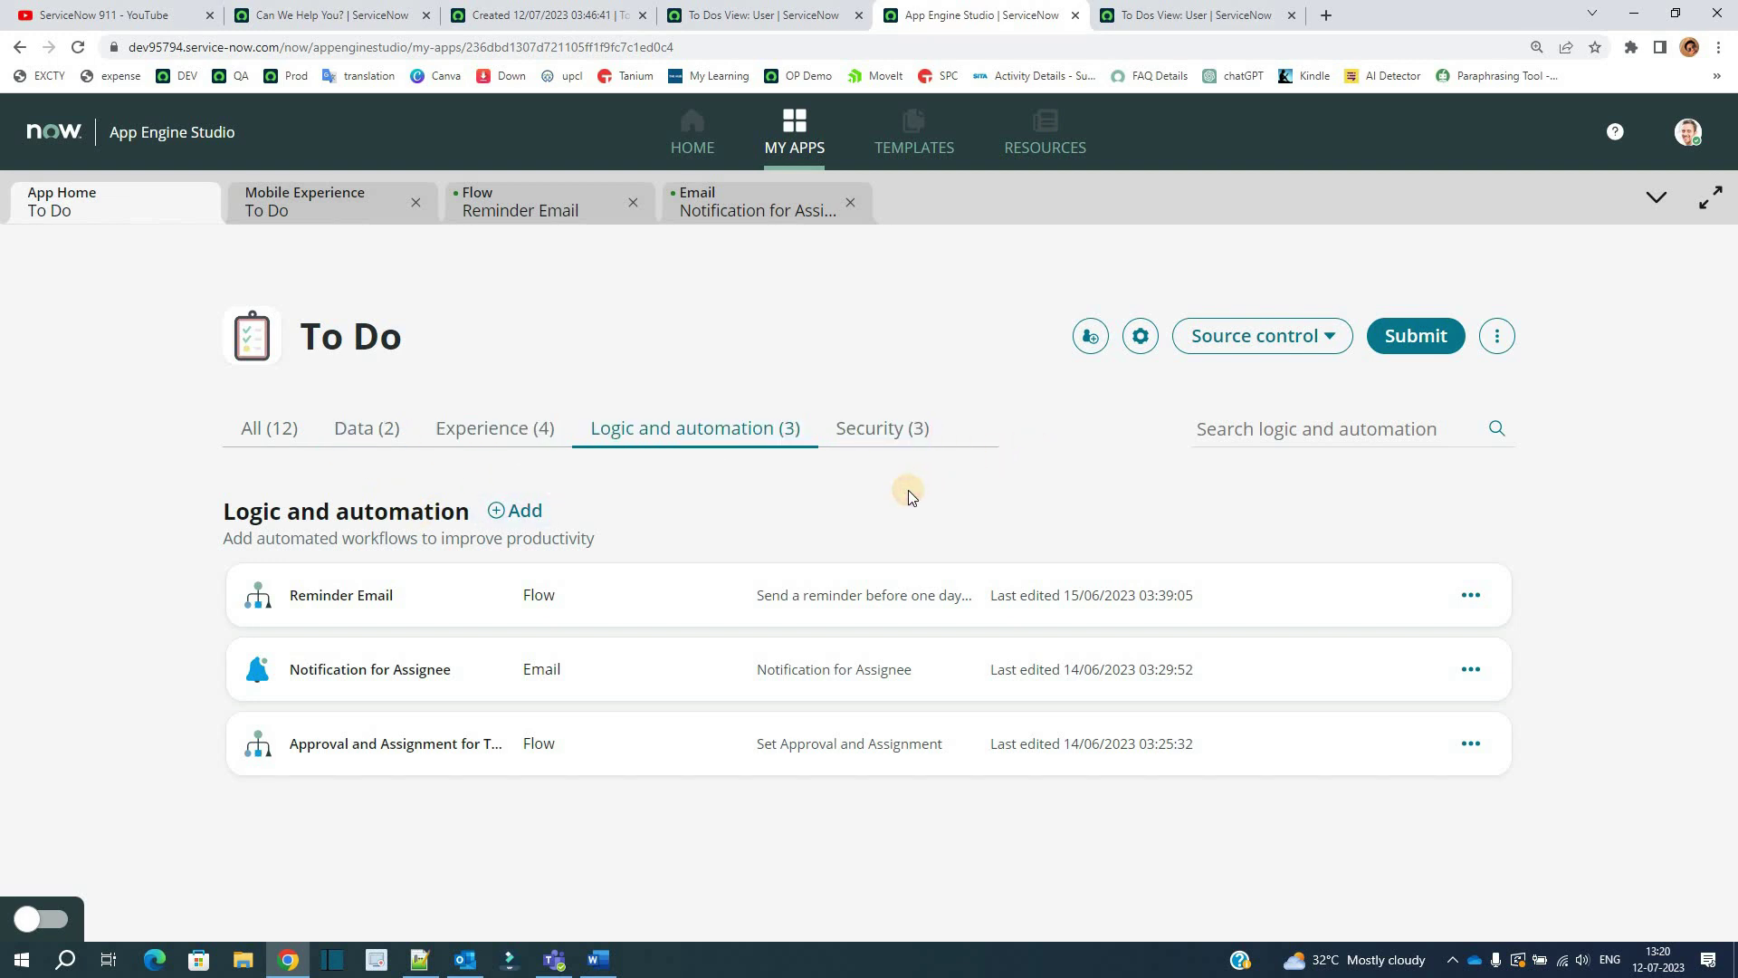